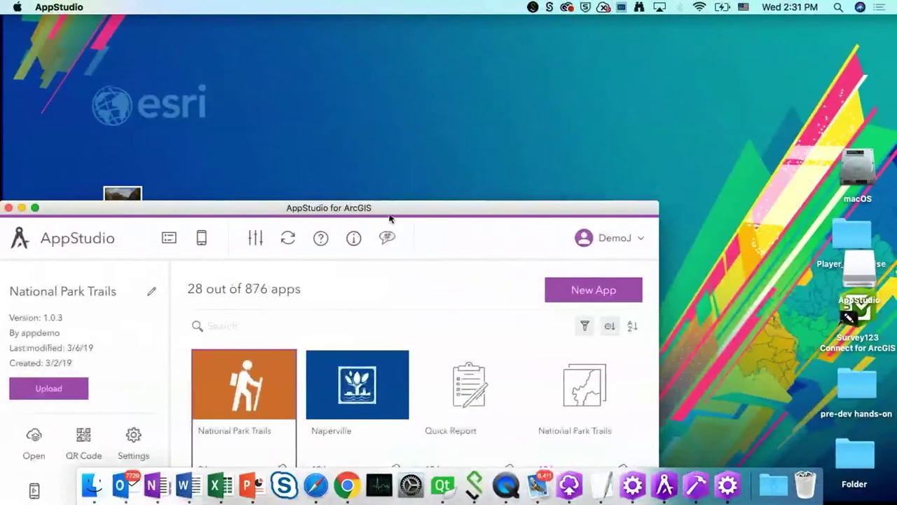
Step: Maximize the AppStudio app gallery to full screen and bring up Chrome
{"action": "left_click_drag", "start_coordinate": [390, 219], "coordinate": [512, 30]}
{"action": "left_click", "coordinate": [163, 30]}
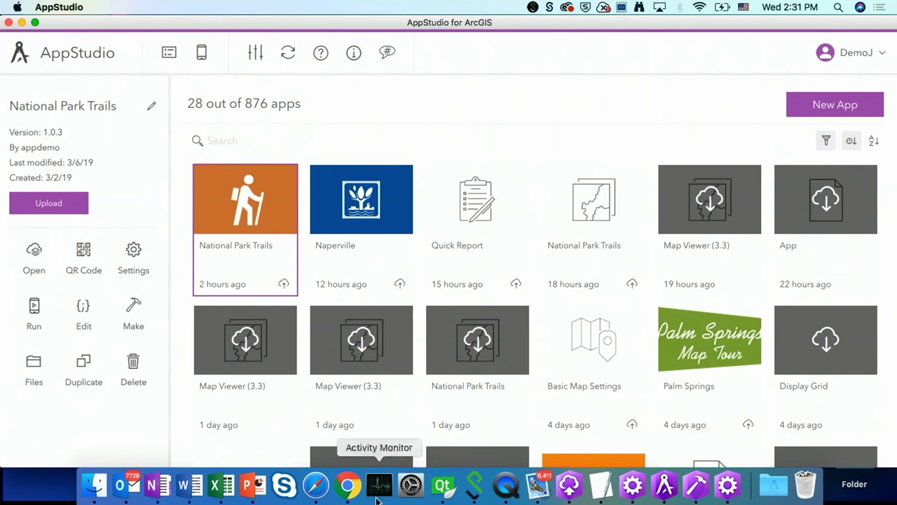
{"action": "left_click", "coordinate": [348, 485]}
Step: Open the AppStudio download page from the AppStudio for ArcGIS site, then minimize Chrome
{"action": "left_click", "coordinate": [200, 31]}
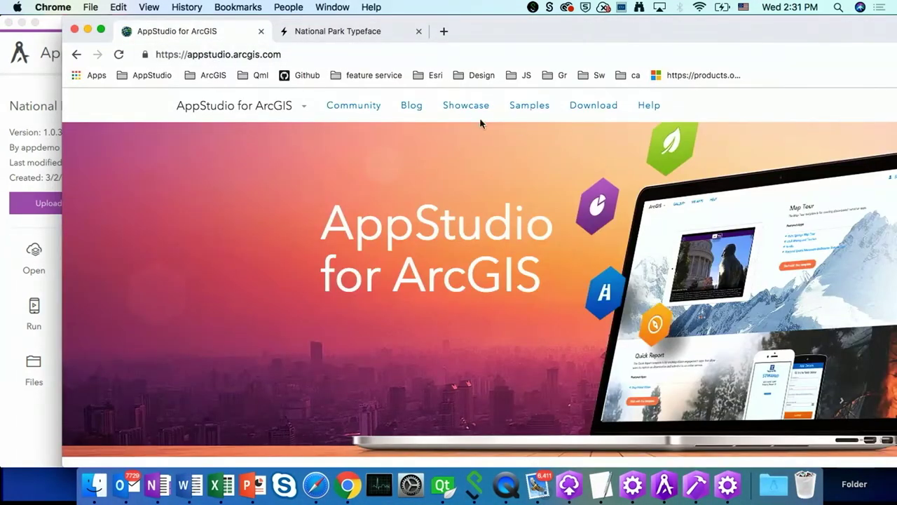
{"action": "left_click", "coordinate": [575, 108]}
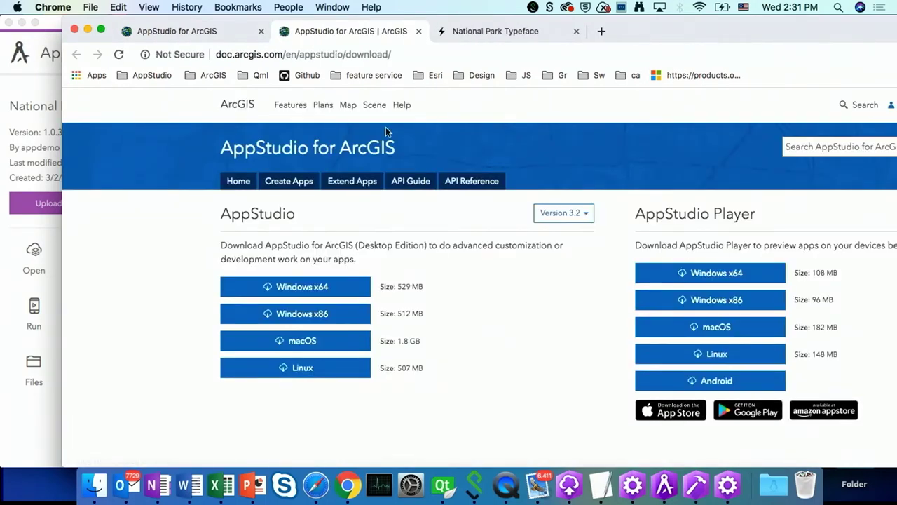
{"action": "left_click", "coordinate": [88, 30]}
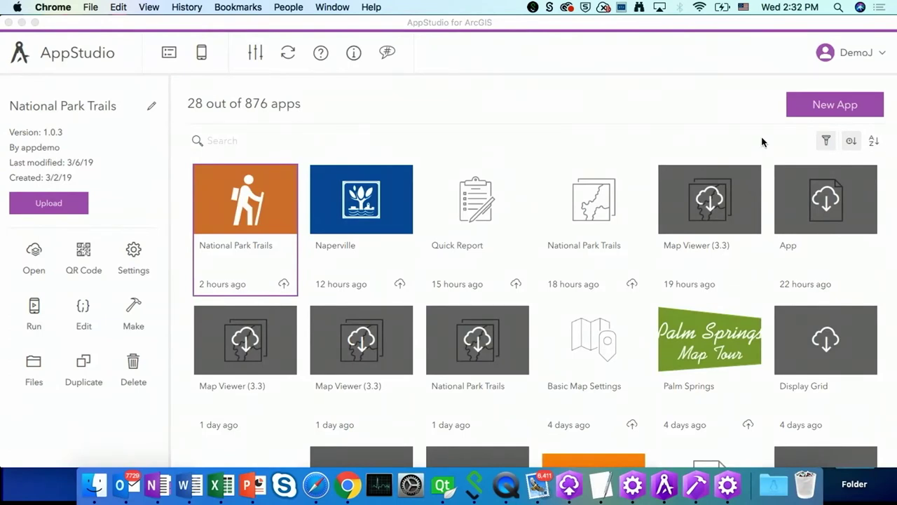
Step: Browse Templates and Map Viewer (3.3), then create an app from Side Menu Layout (Material Design)
{"action": "left_click", "coordinate": [836, 103]}
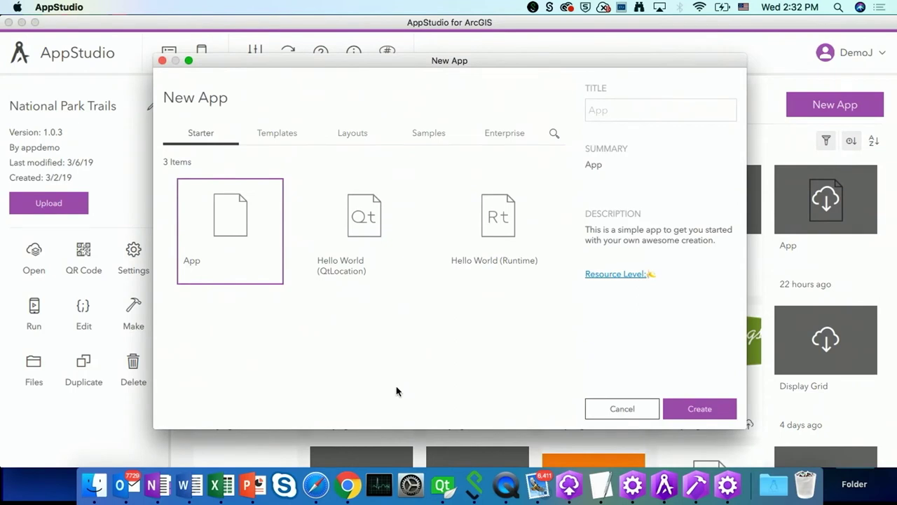
{"action": "left_click", "coordinate": [274, 141]}
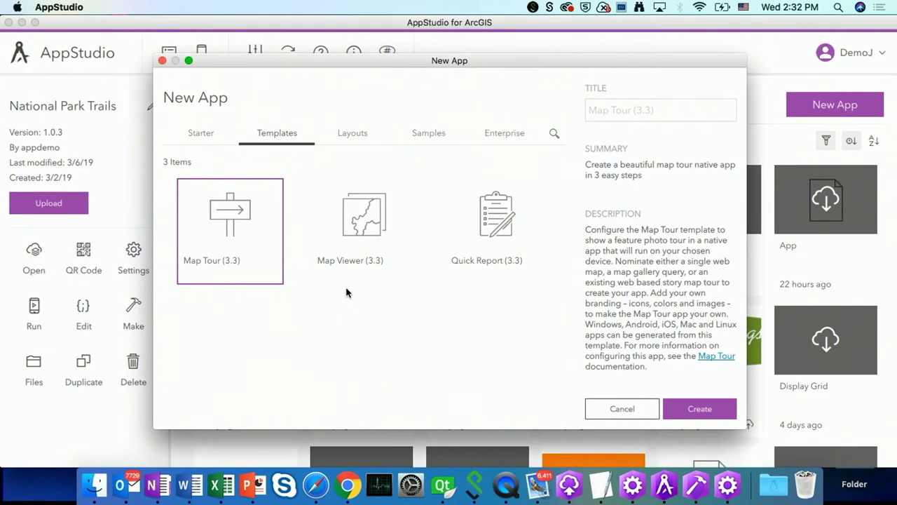
{"action": "left_click", "coordinate": [359, 228]}
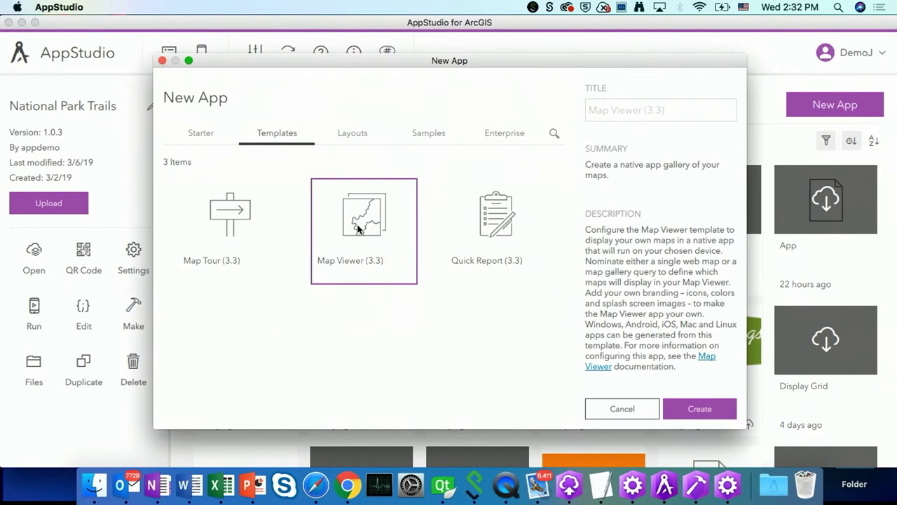
{"action": "left_click", "coordinate": [356, 135]}
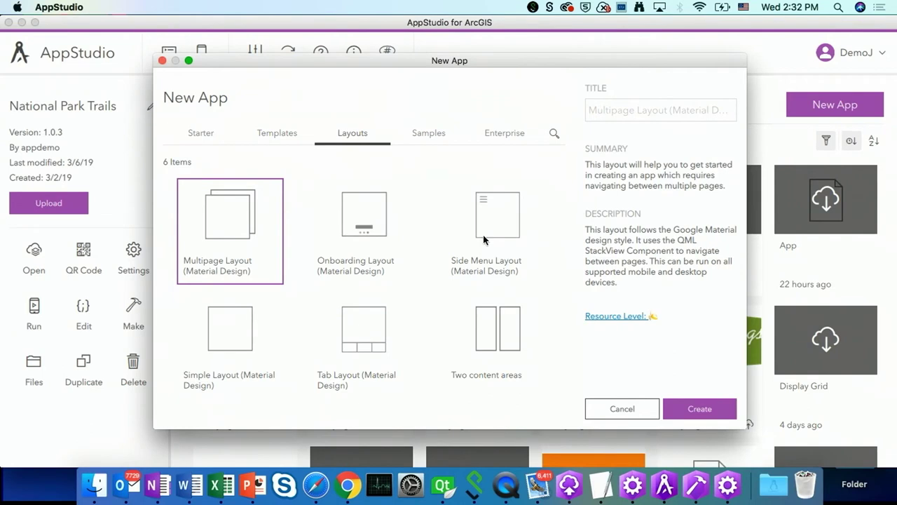
{"action": "double_click", "coordinate": [502, 224]}
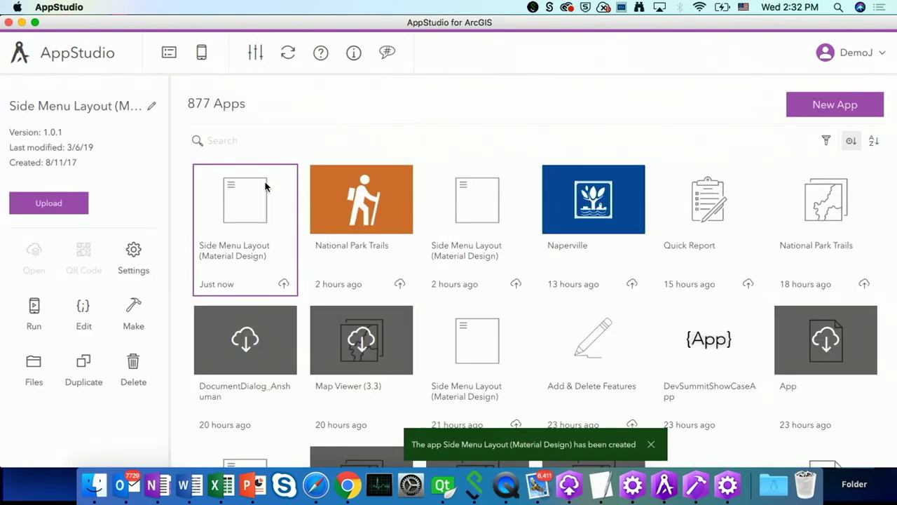
Step: Run the new side-menu app in AppRun, visit Page 2 and About, then close it
{"action": "double_click", "coordinate": [265, 186]}
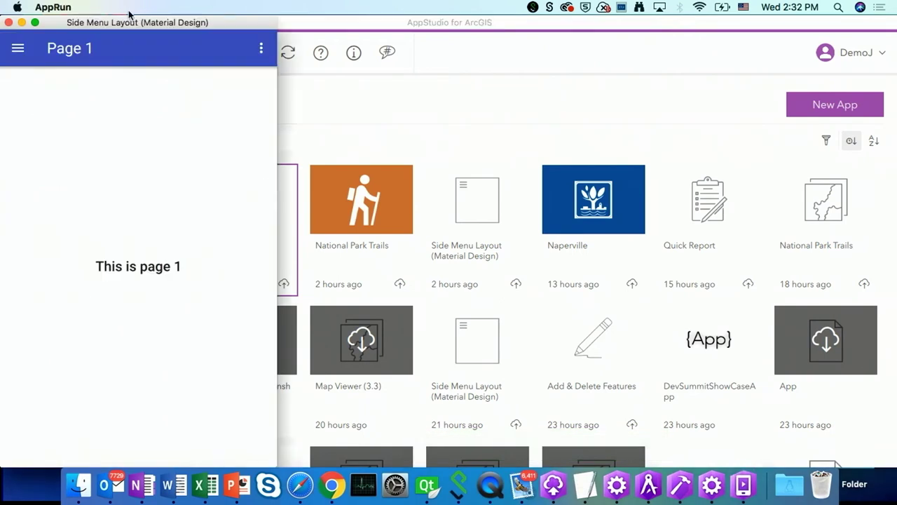
{"action": "left_click_drag", "start_coordinate": [132, 22], "coordinate": [456, 23]}
{"action": "left_click", "coordinate": [344, 48]}
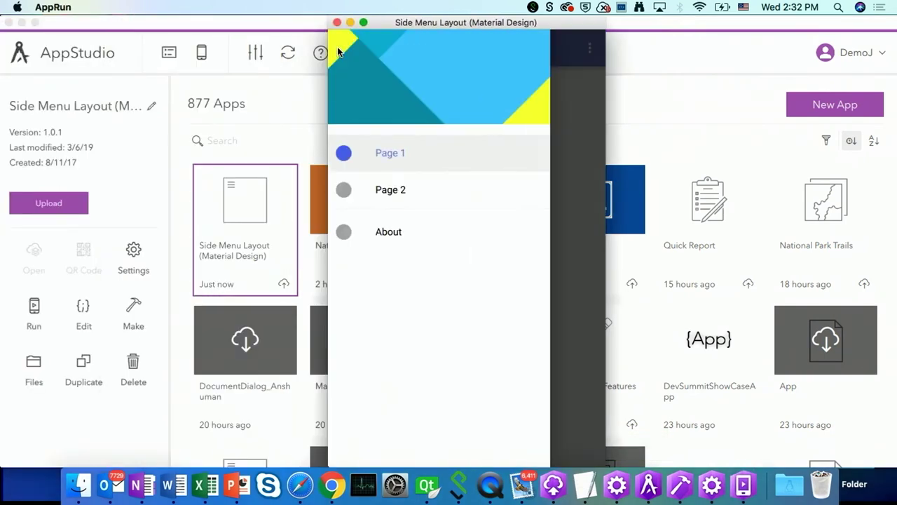
{"action": "left_click", "coordinate": [389, 192]}
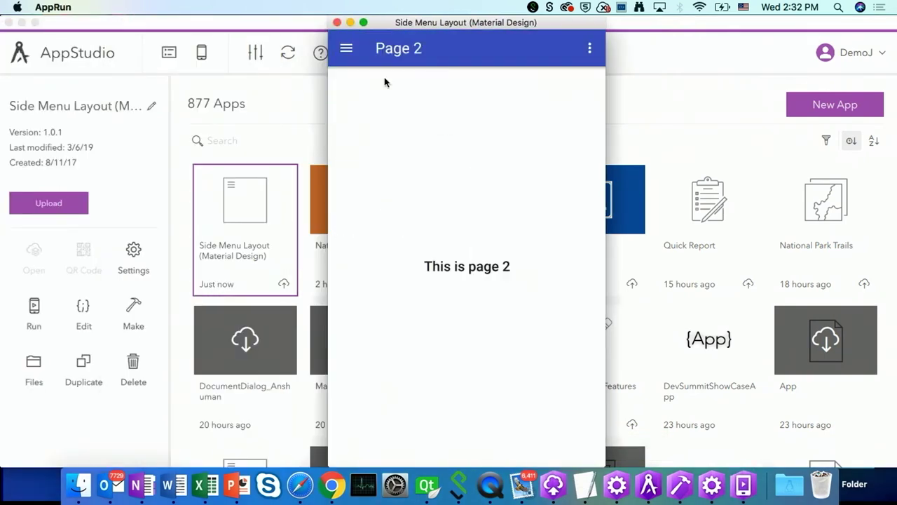
{"action": "left_click", "coordinate": [350, 47]}
{"action": "left_click", "coordinate": [393, 237]}
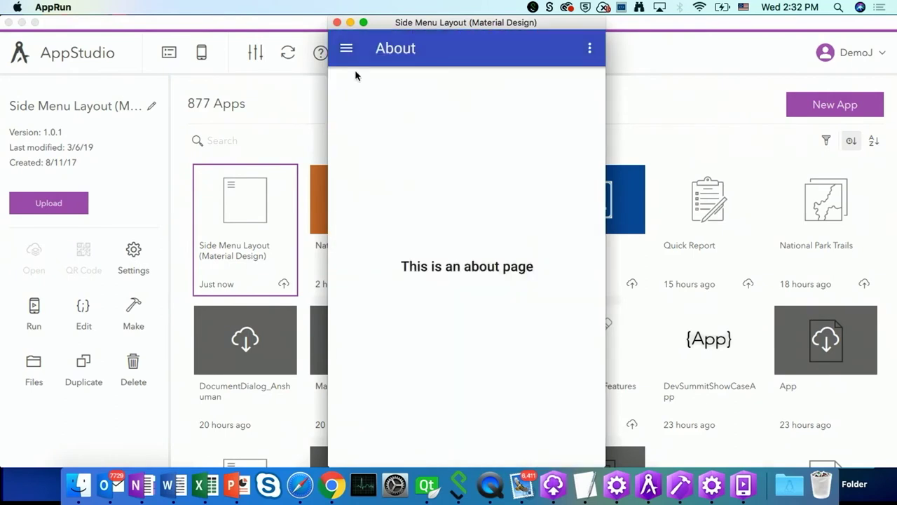
{"action": "left_click", "coordinate": [336, 22]}
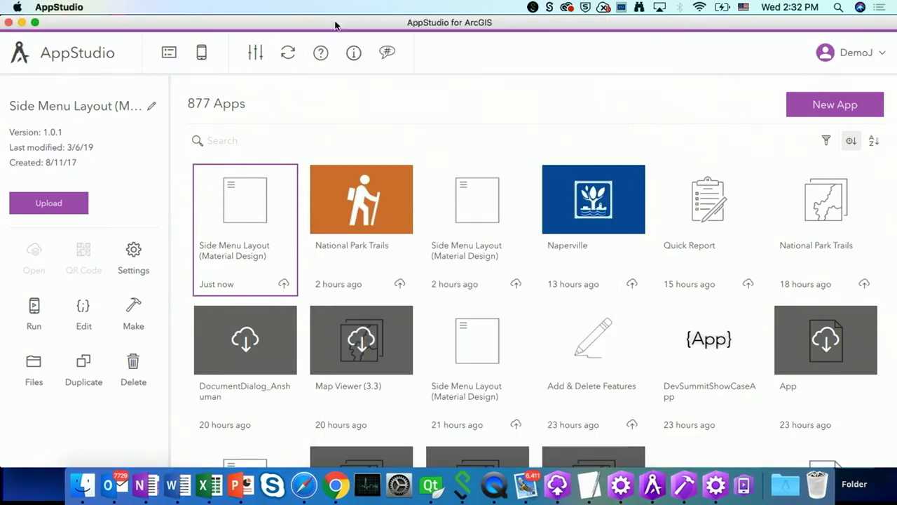
Step: Start a new app and filter the Samples list to the Maps category
{"action": "left_click", "coordinate": [867, 103]}
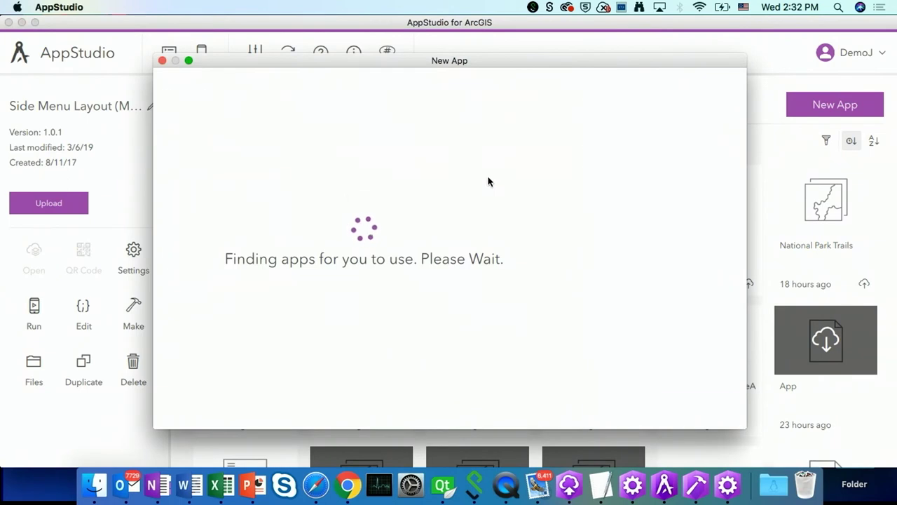
{"action": "left_click", "coordinate": [428, 135]}
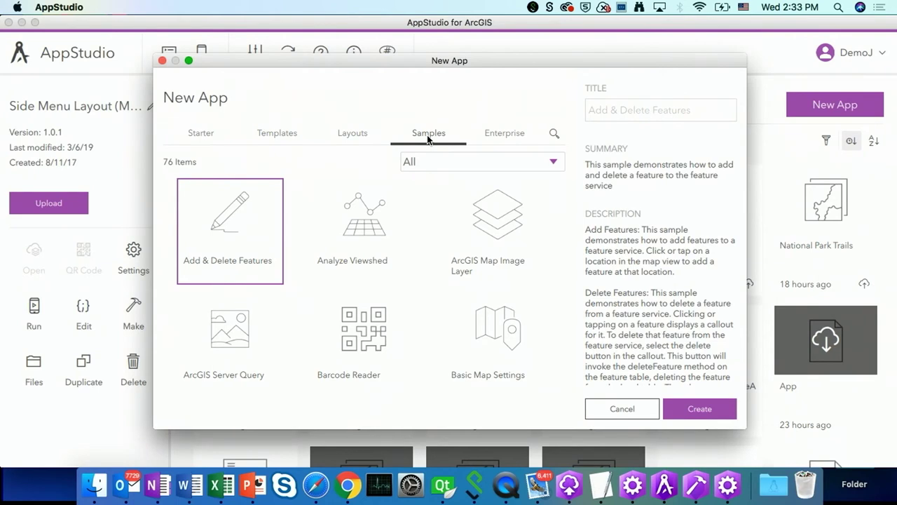
{"action": "left_click", "coordinate": [427, 163]}
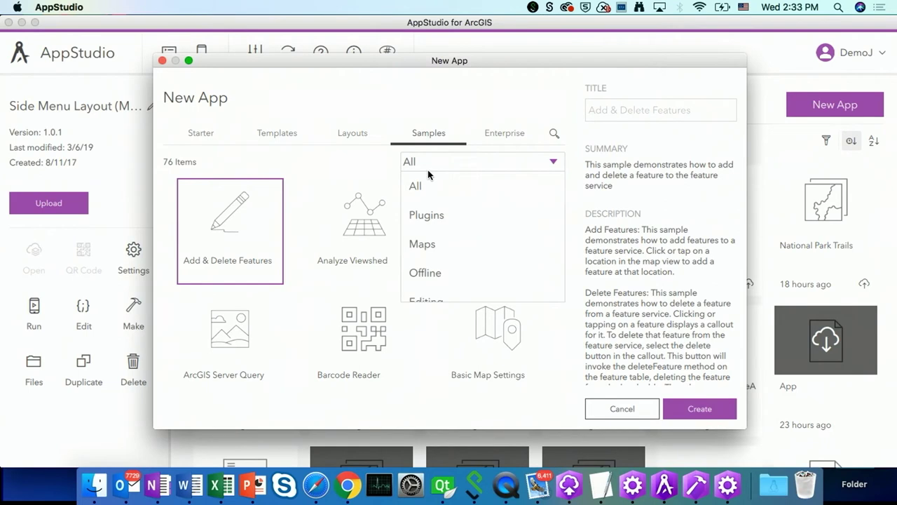
{"action": "left_click", "coordinate": [465, 245]}
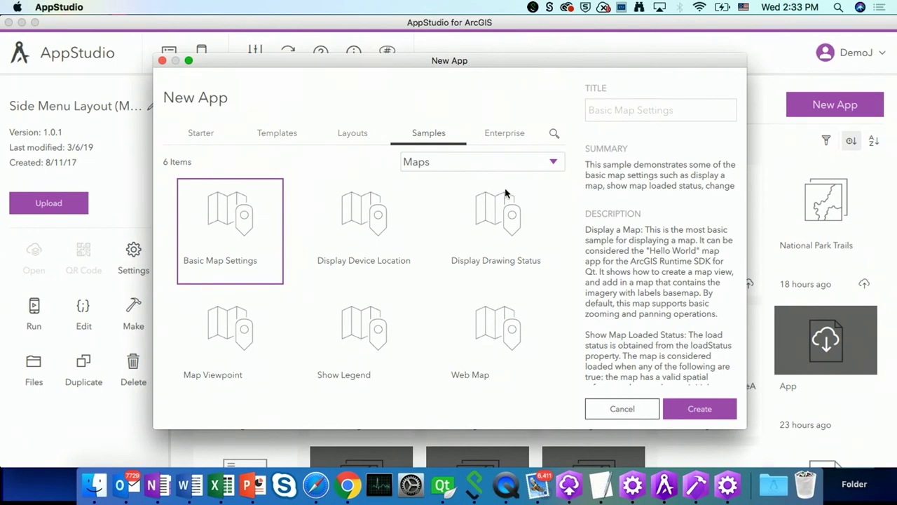
Step: View the Survey123 (Template) under Enterprise, then switch to the mirrored iPad desktop
{"action": "left_click", "coordinate": [516, 134]}
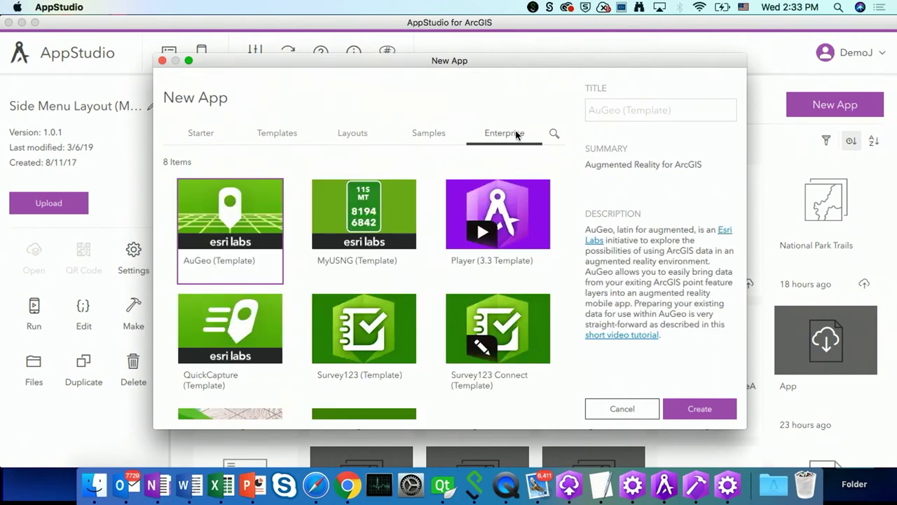
{"action": "left_click", "coordinate": [366, 314]}
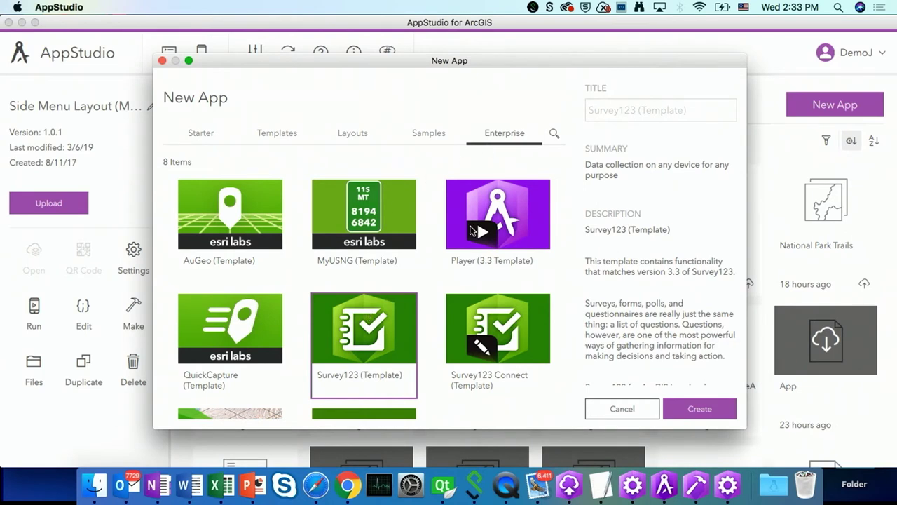
{"action": "key", "text": "ctrl+Left"}
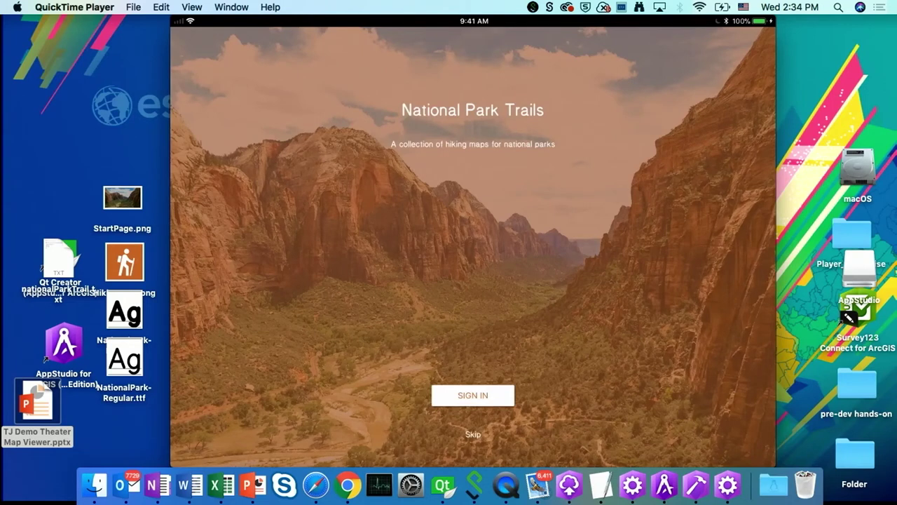
Step: Sign in to National Park Trails with the demo account's username and password
{"action": "left_click", "coordinate": [472, 394]}
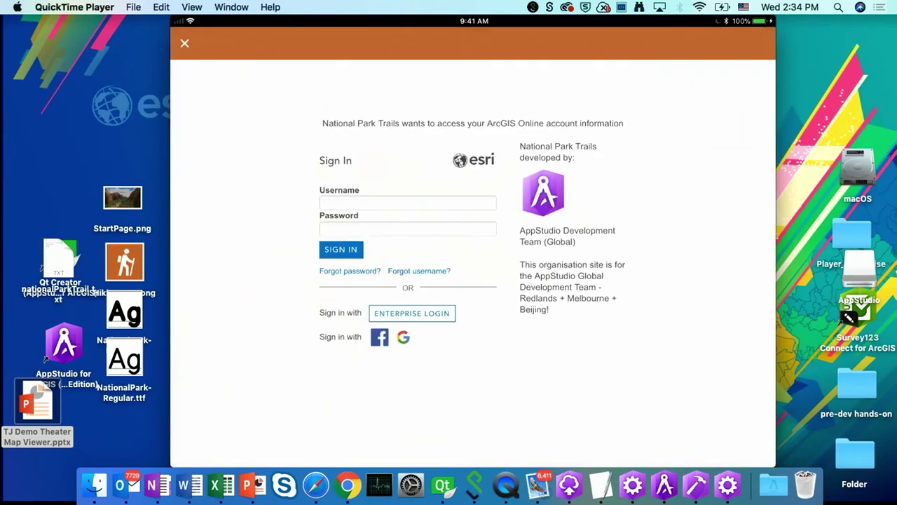
{"action": "left_click", "coordinate": [408, 202]}
{"action": "type", "text": "appde"}
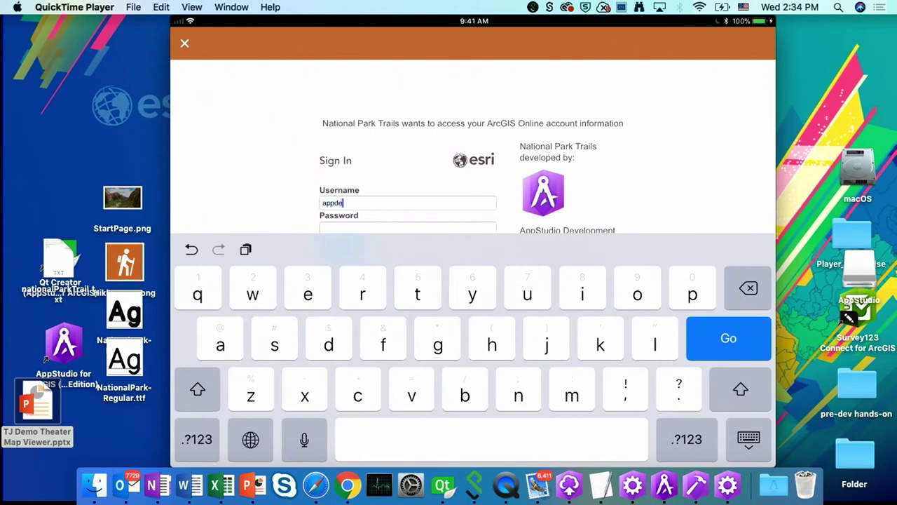
{"action": "type", "text": "mo"}
{"action": "left_click", "coordinate": [407, 228]}
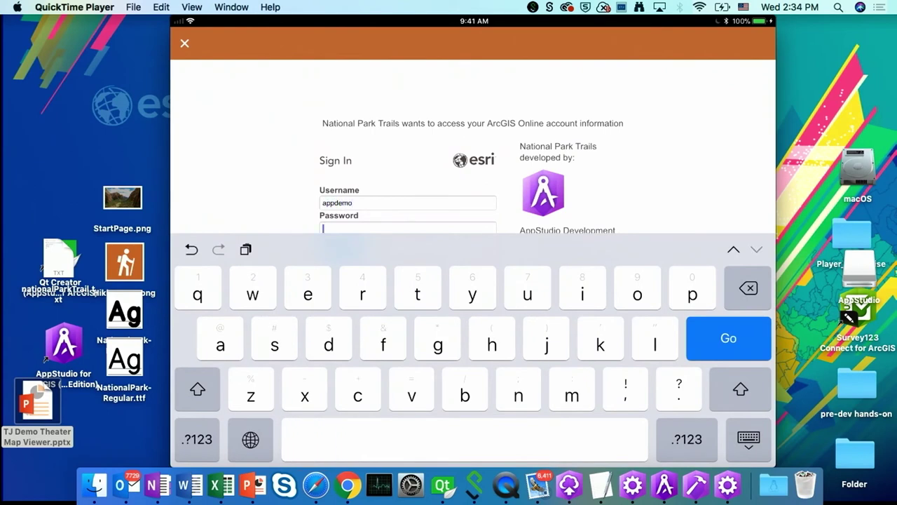
{"action": "left_click", "coordinate": [245, 249]}
{"action": "key", "text": "Return"}
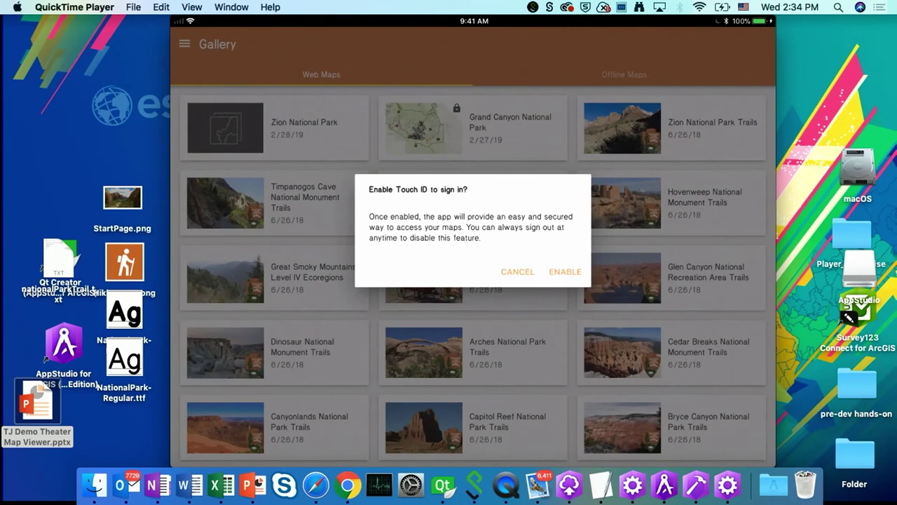
Step: Enable Touch ID, check the Offline Maps list, and return to Web Maps
{"action": "left_click", "coordinate": [565, 271]}
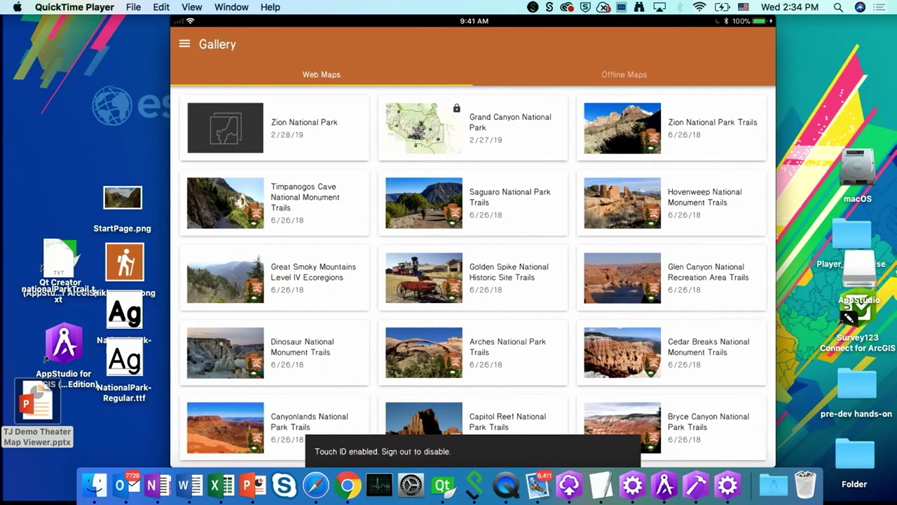
{"action": "left_click", "coordinate": [624, 75]}
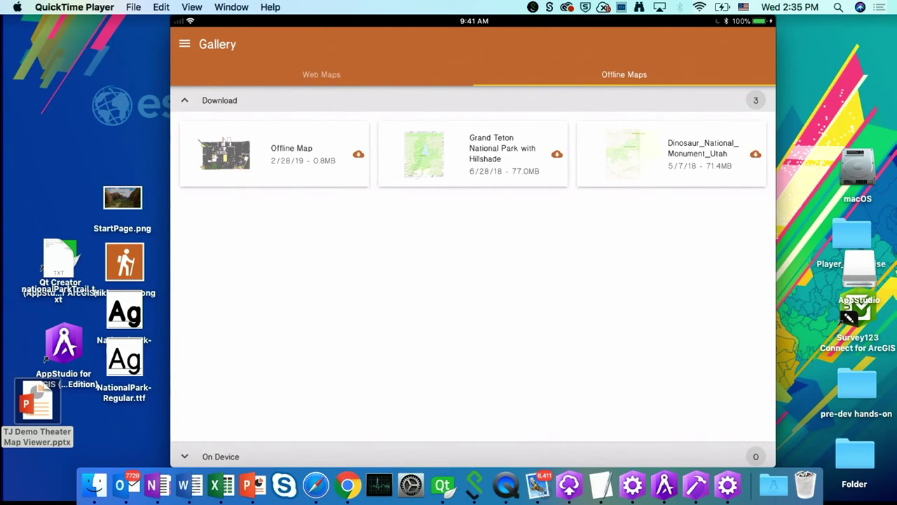
{"action": "left_click", "coordinate": [321, 74]}
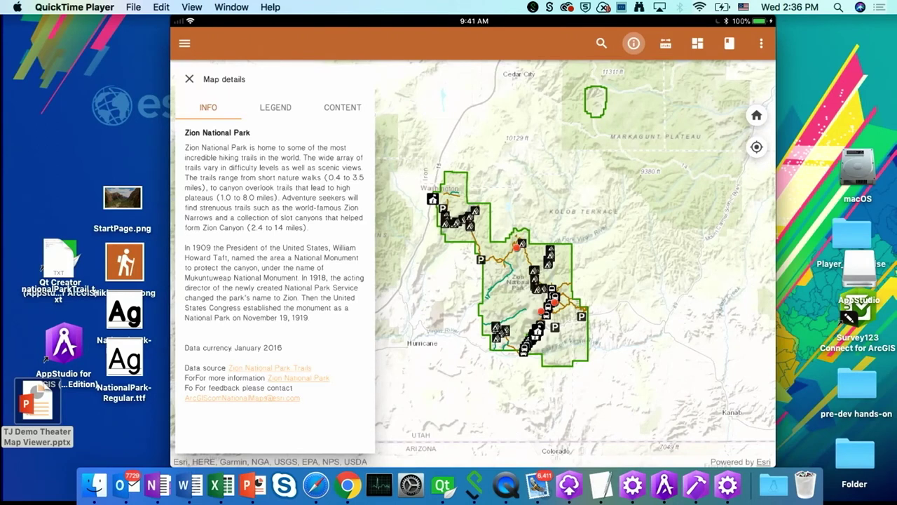
Step: View the legend and layer list, toggling Points of Interest and turning on Shuttle Stops
{"action": "left_click", "coordinate": [275, 108]}
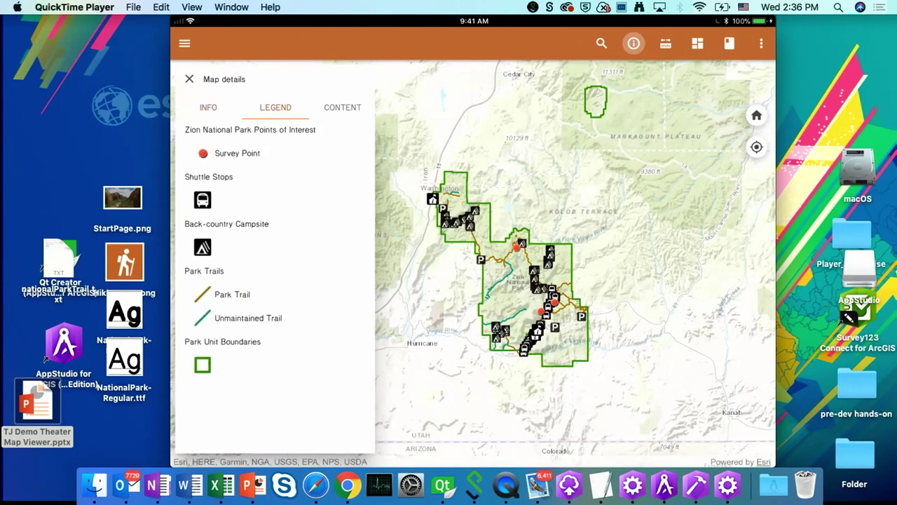
{"action": "left_click", "coordinate": [342, 108]}
{"action": "left_click", "coordinate": [192, 134]}
{"action": "left_click", "coordinate": [192, 134]}
{"action": "left_click", "coordinate": [192, 166]}
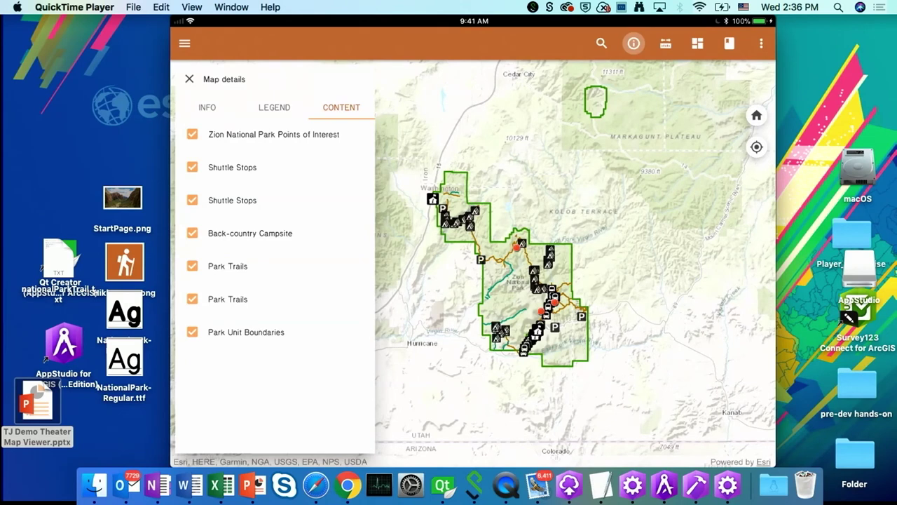
Step: Zoom in to view the Angels Landing point's details, then bring up search
{"action": "scroll", "coordinate": [511, 239], "scroll_direction": "up", "scroll_amount": 3}
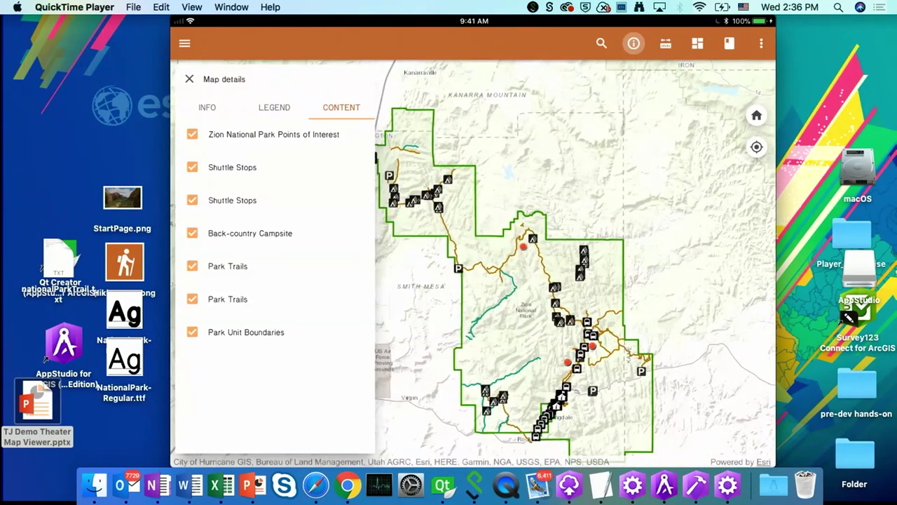
{"action": "left_click", "coordinate": [592, 345]}
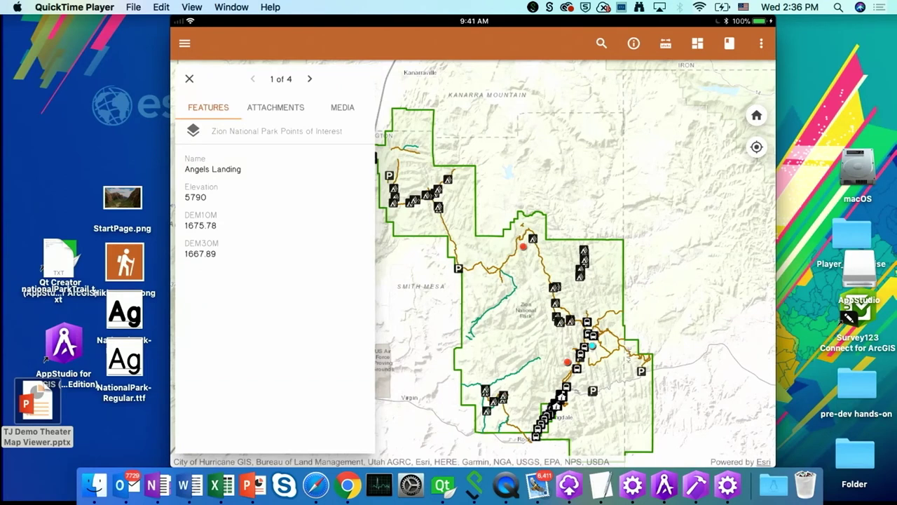
{"action": "left_click", "coordinate": [601, 43]}
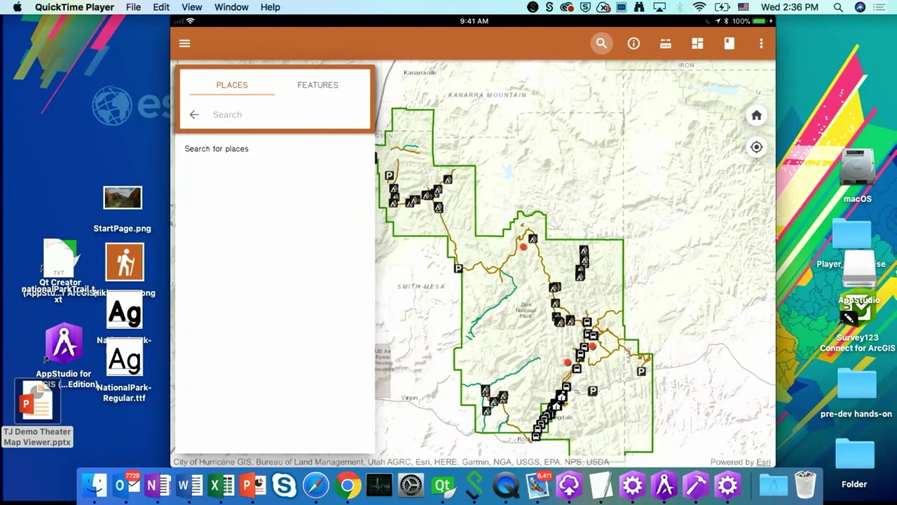
Step: Search park features for 'West rim', correcting the 'Wesr rim' typo
{"action": "left_click", "coordinate": [317, 85]}
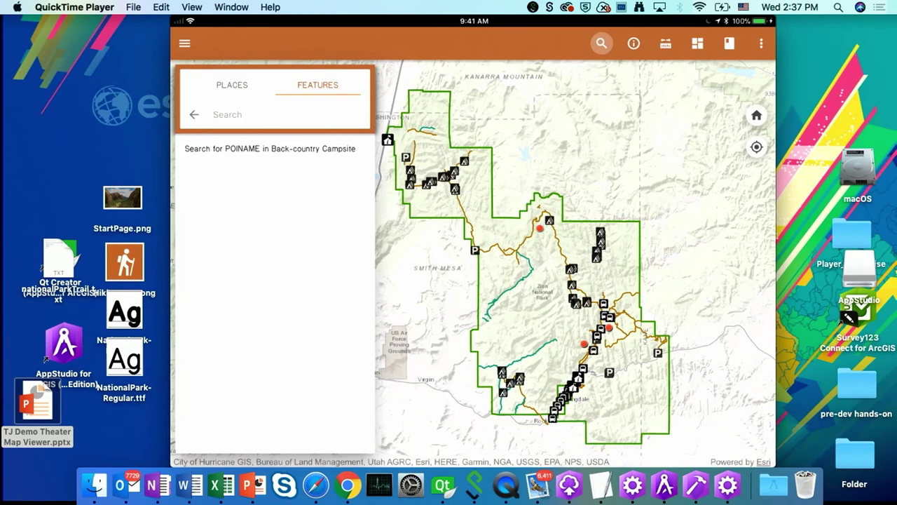
{"action": "left_click", "coordinate": [231, 114]}
{"action": "type", "text": "W"}
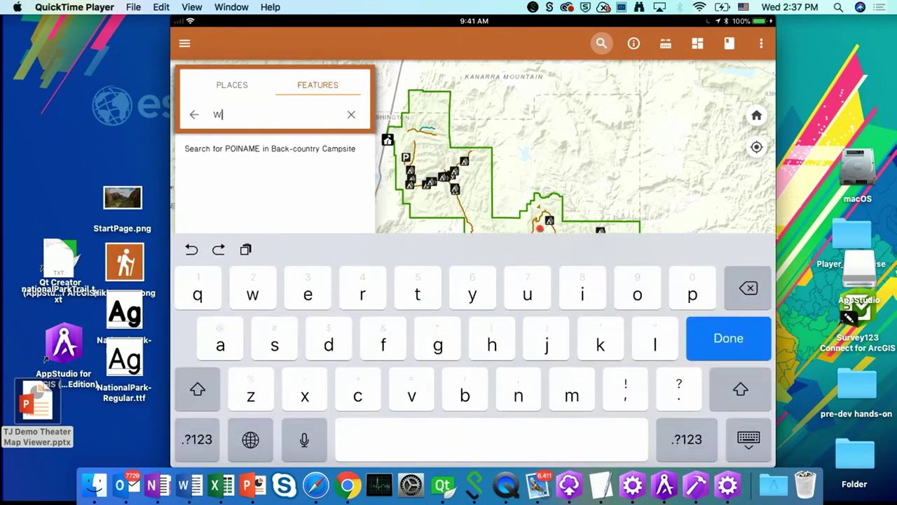
{"action": "type", "text": "esr rim"}
{"action": "key", "text": "Return"}
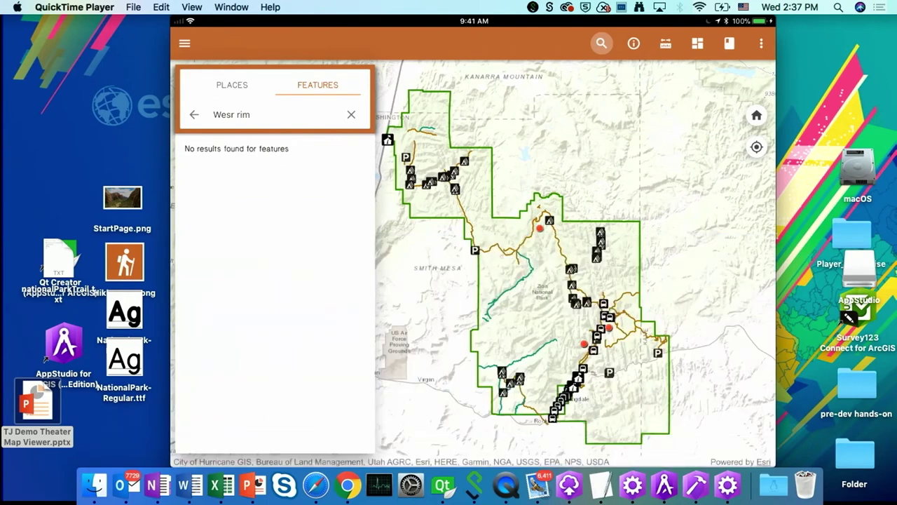
{"action": "left_click", "coordinate": [251, 114]}
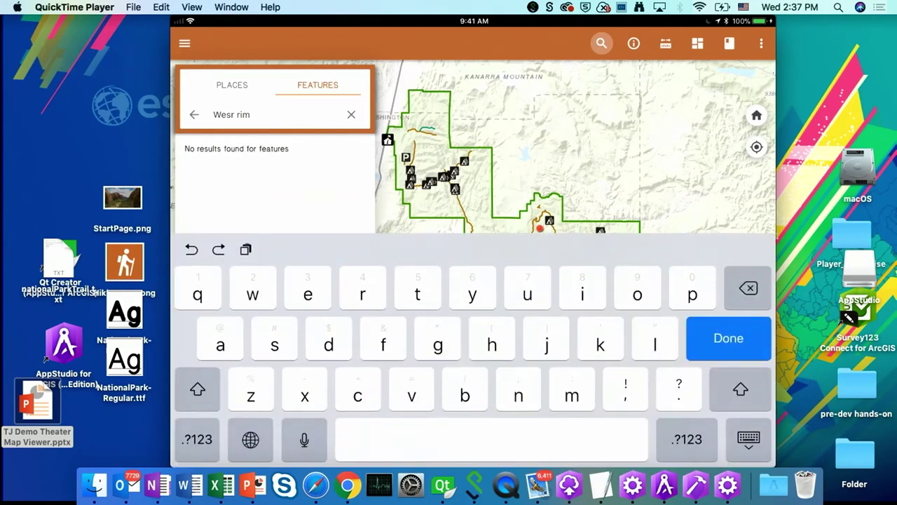
{"action": "key", "text": "BackSpace"}
{"action": "key", "text": "BackSpace"}
{"action": "key", "text": "BackSpace"}
{"action": "key", "text": "BackSpace"}
{"action": "key", "text": "BackSpace"}
{"action": "type", "text": "t rim"}
{"action": "key", "text": "Return"}
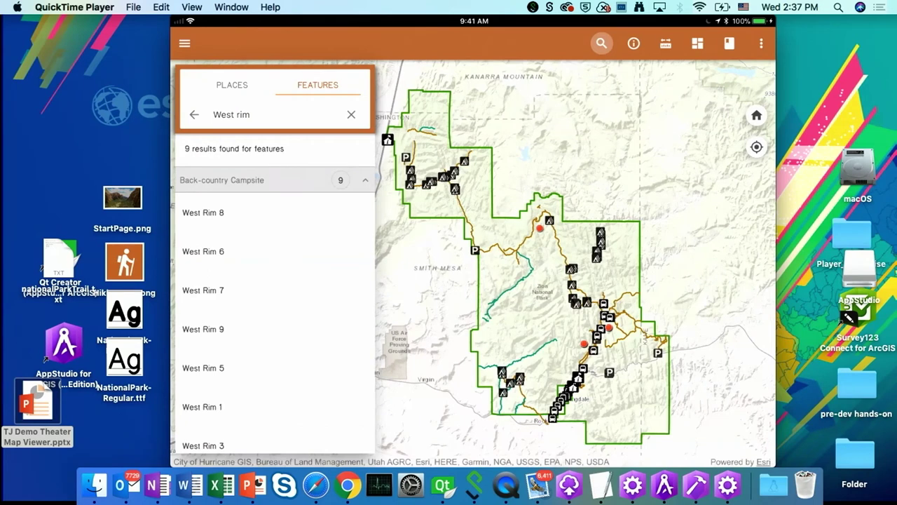
Step: Preview West Rim 8, 7, 9, 5, 1 and 3 on the map, then clear and close search
{"action": "left_click", "coordinate": [202, 213]}
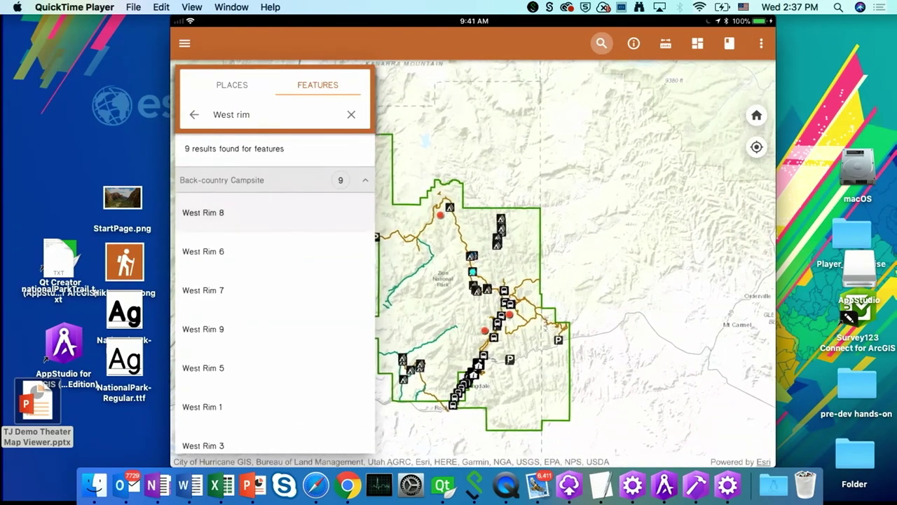
{"action": "left_click", "coordinate": [203, 289]}
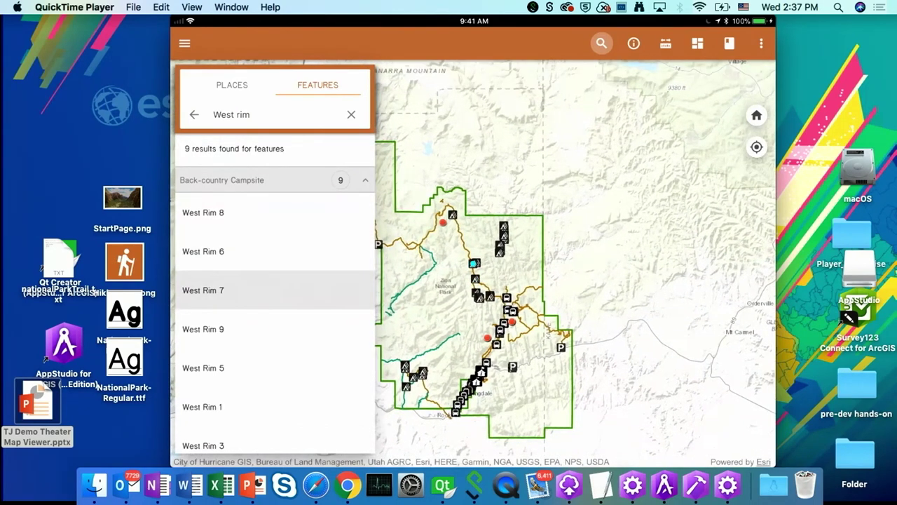
{"action": "left_click", "coordinate": [202, 329]}
{"action": "left_click", "coordinate": [202, 368]}
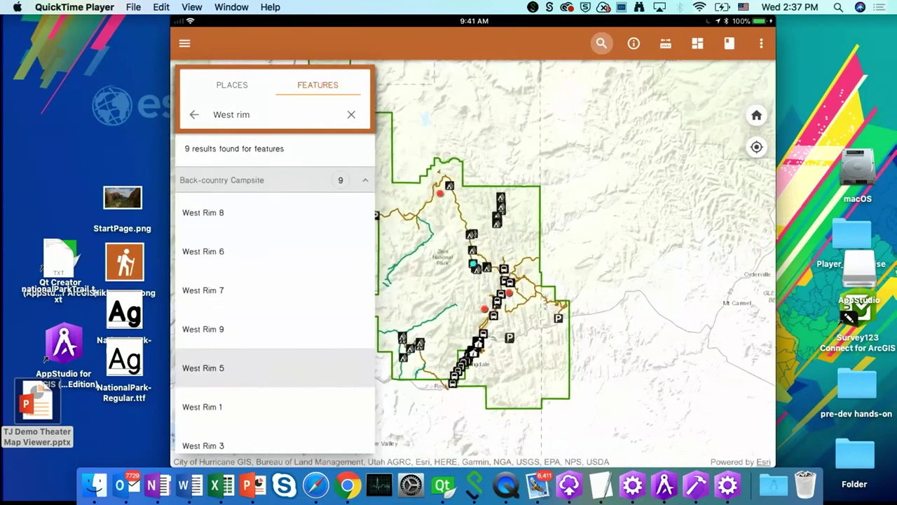
{"action": "left_click", "coordinate": [202, 407]}
{"action": "scroll", "coordinate": [275, 301], "scroll_direction": "down", "scroll_amount": 2}
{"action": "left_click", "coordinate": [202, 361]}
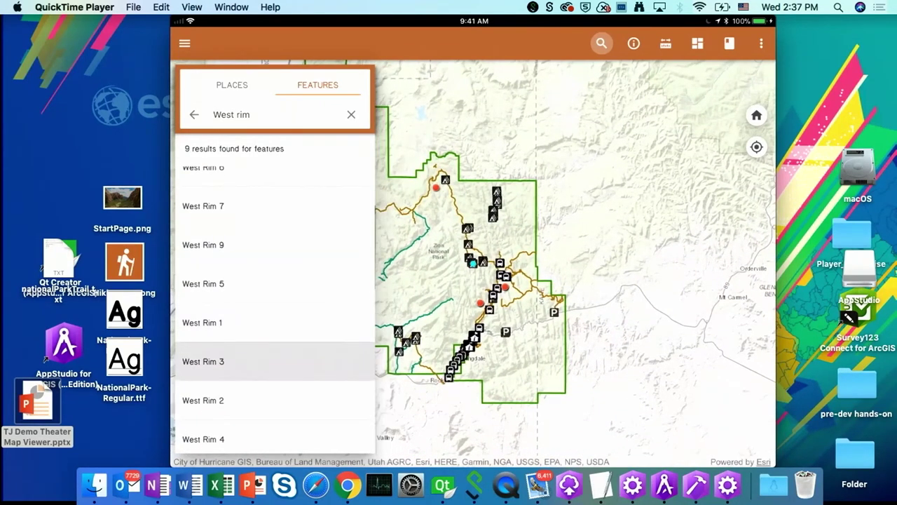
{"action": "left_click", "coordinate": [351, 114]}
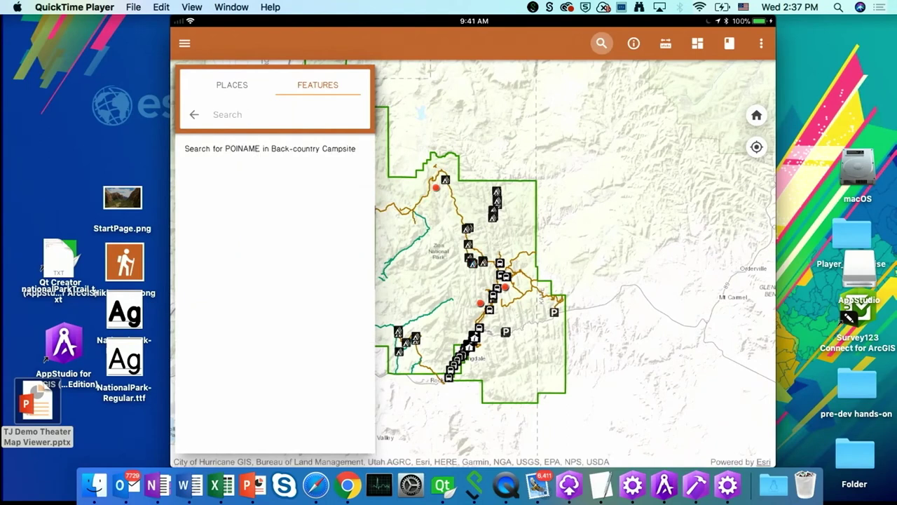
{"action": "left_click", "coordinate": [601, 42]}
Step: Measure a three-point, two-segment distance path across the Zion map
{"action": "left_click", "coordinate": [666, 42]}
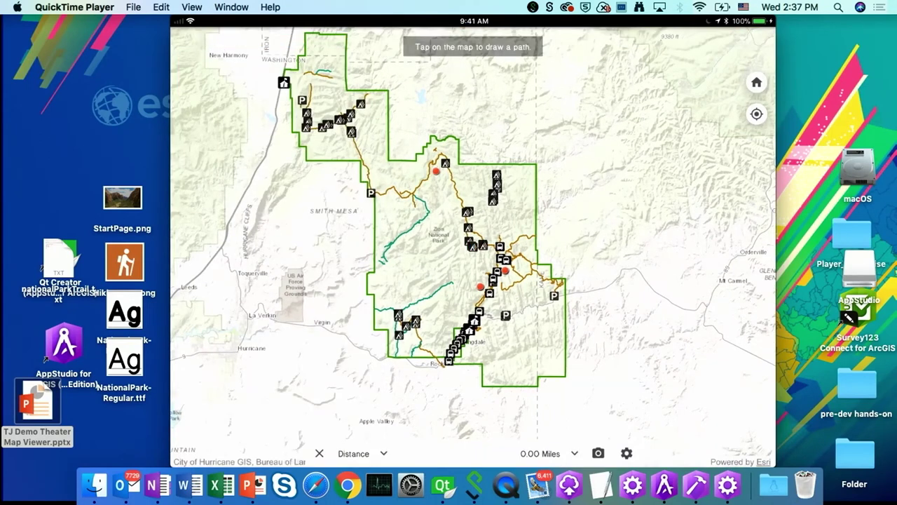
{"action": "scroll", "coordinate": [489, 309], "scroll_direction": "up", "scroll_amount": 5}
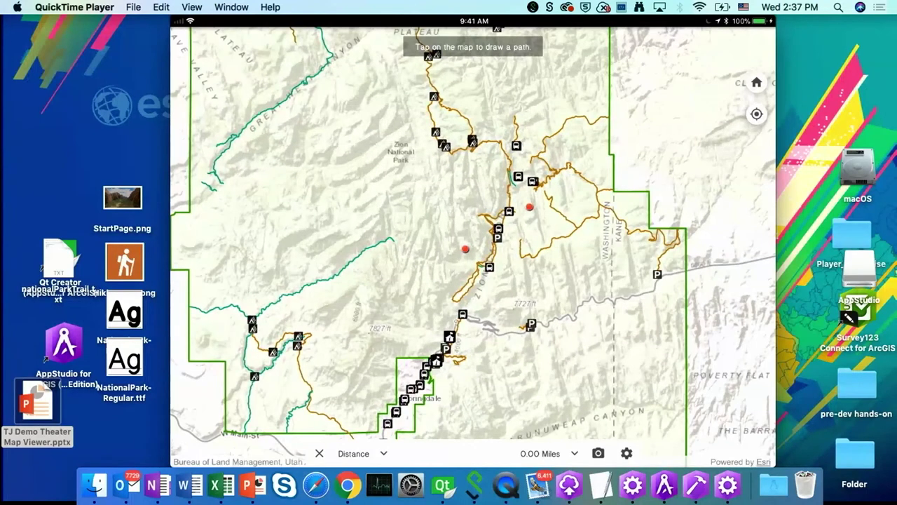
{"action": "left_click", "coordinate": [549, 115]}
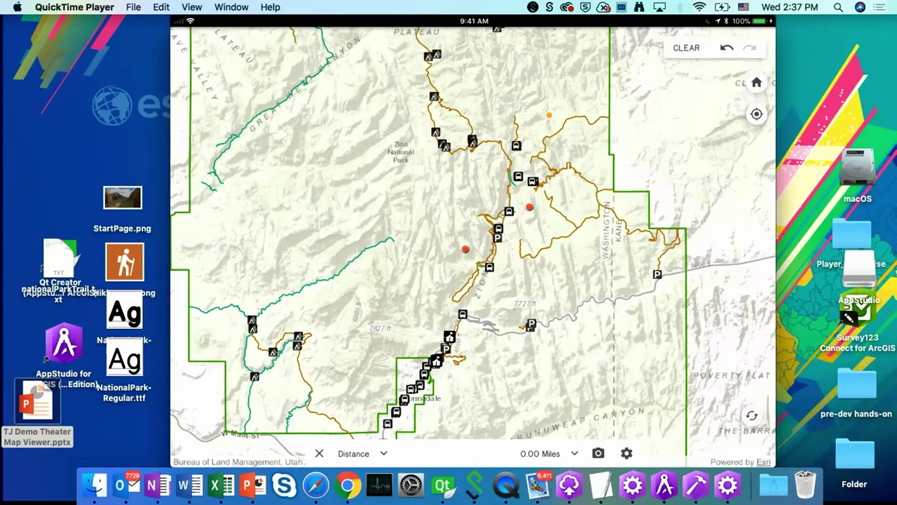
{"action": "left_click", "coordinate": [574, 258]}
{"action": "left_click", "coordinate": [467, 379]}
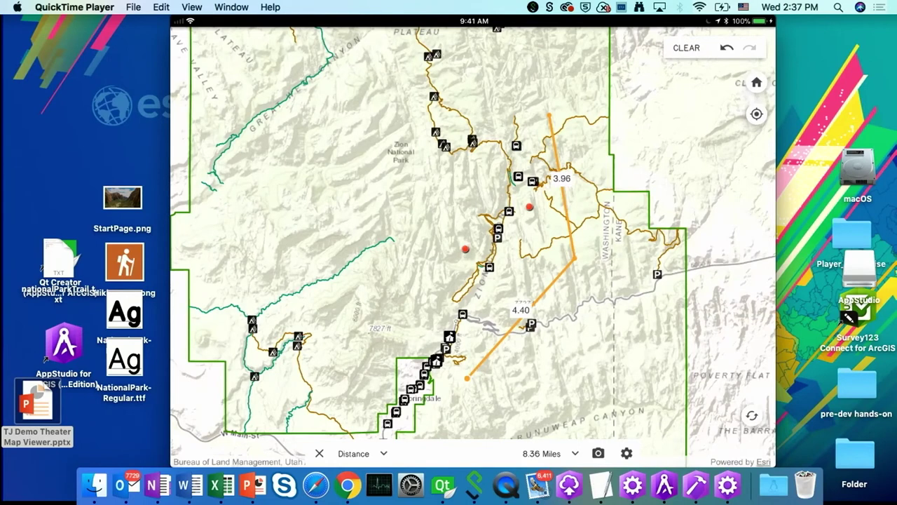
Step: Set the measurement colour to red, keep segment lengths shown, and use Meters
{"action": "left_click", "coordinate": [626, 452]}
{"action": "left_click", "coordinate": [509, 407]}
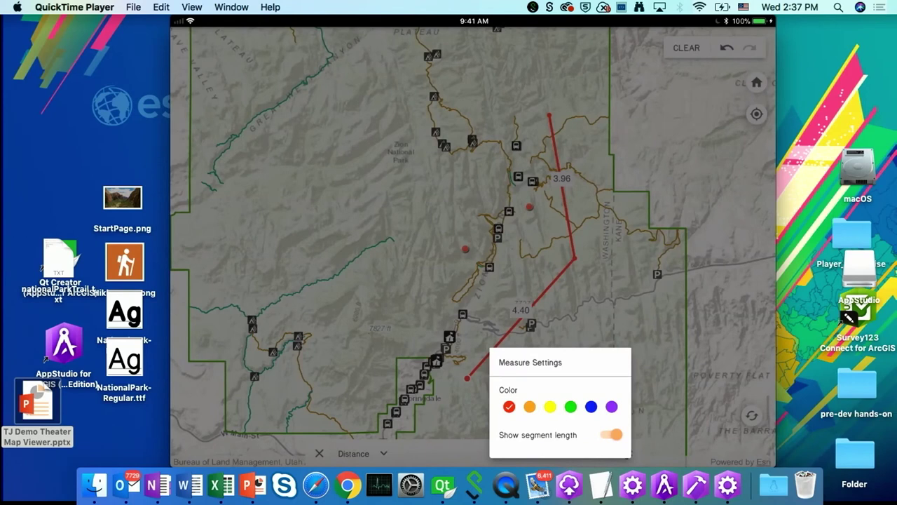
{"action": "left_click", "coordinate": [612, 435]}
{"action": "left_click", "coordinate": [612, 434]}
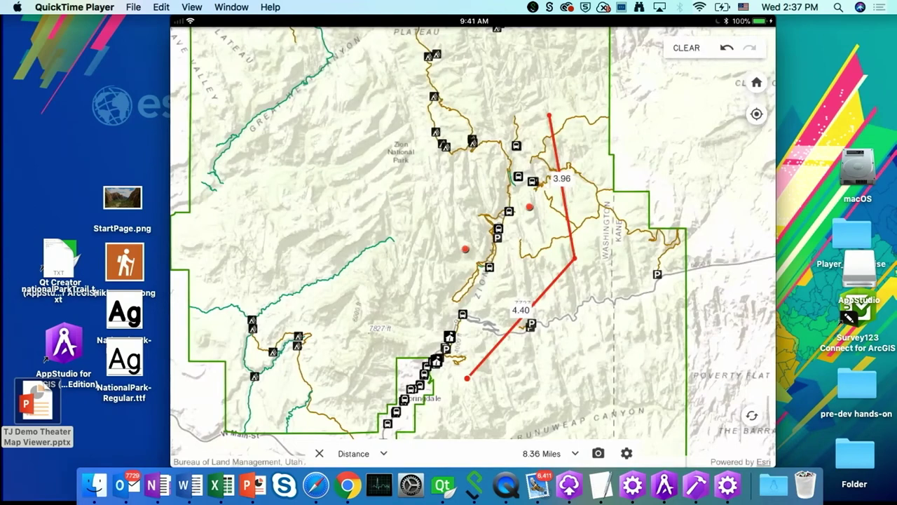
{"action": "left_click", "coordinate": [550, 453]}
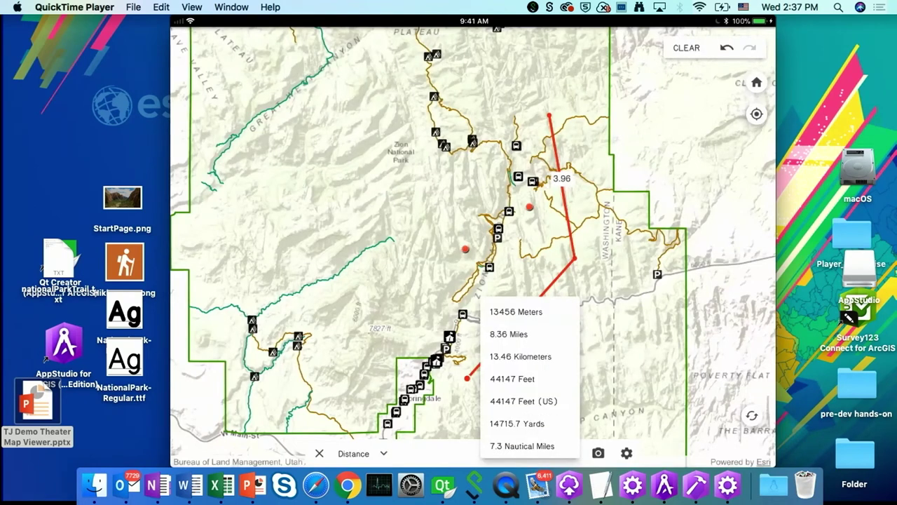
{"action": "left_click", "coordinate": [515, 312]}
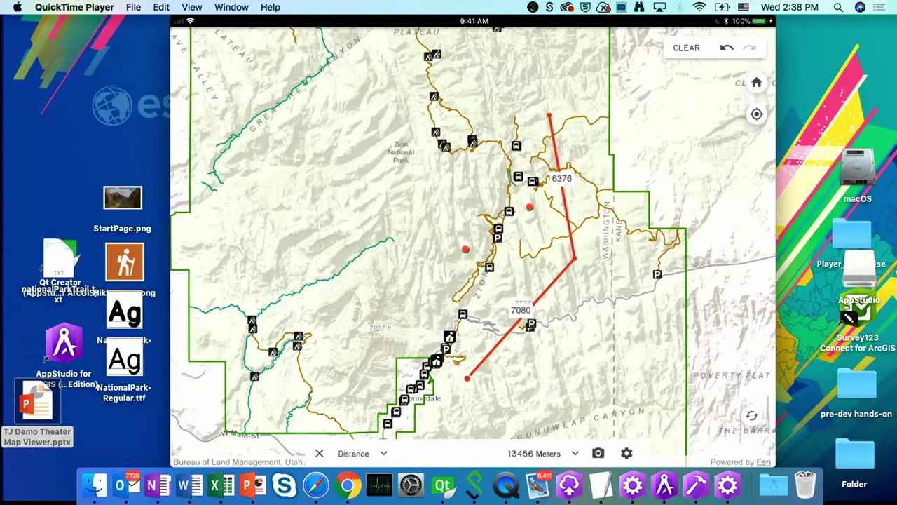
Step: Switch to Area and measure a four-cornered area of 2.267e+7 Sq Meters
{"action": "left_click", "coordinate": [359, 452]}
{"action": "left_click", "coordinate": [350, 431]}
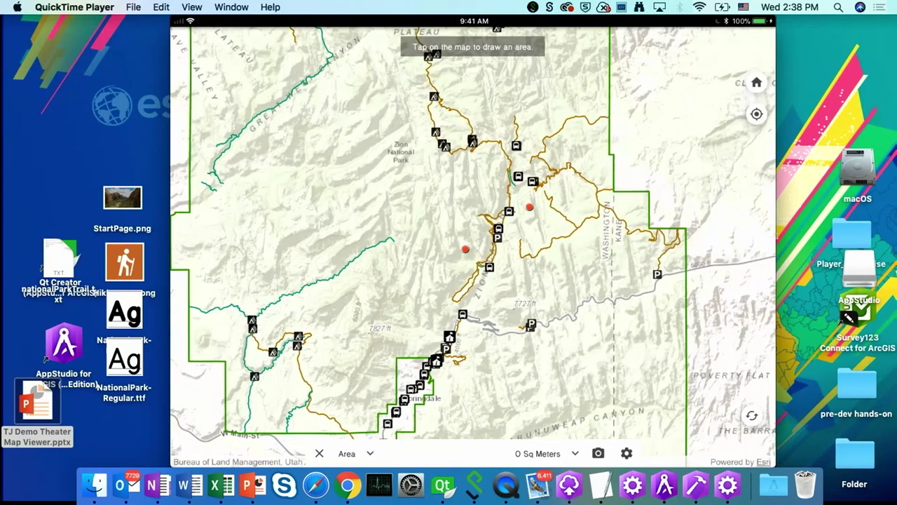
{"action": "left_click", "coordinate": [537, 258]}
{"action": "left_click", "coordinate": [627, 234]}
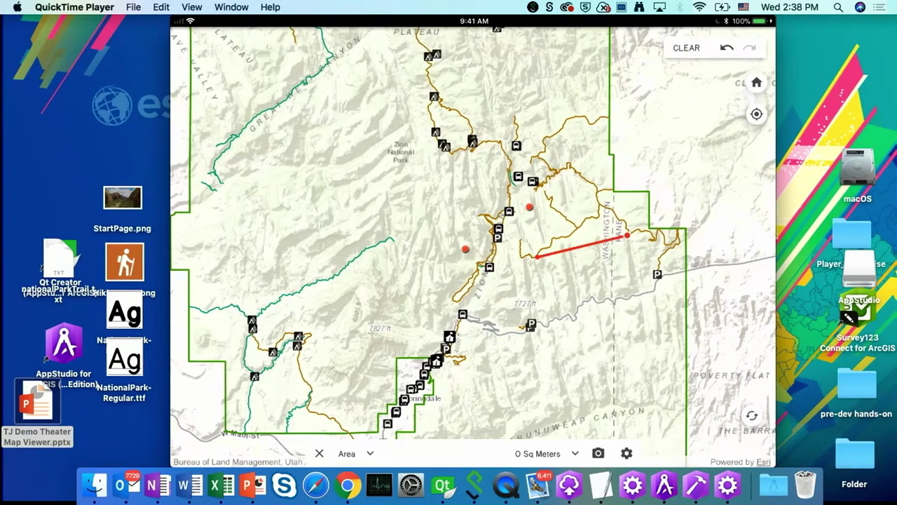
{"action": "left_click", "coordinate": [643, 366]}
{"action": "left_click", "coordinate": [538, 365]}
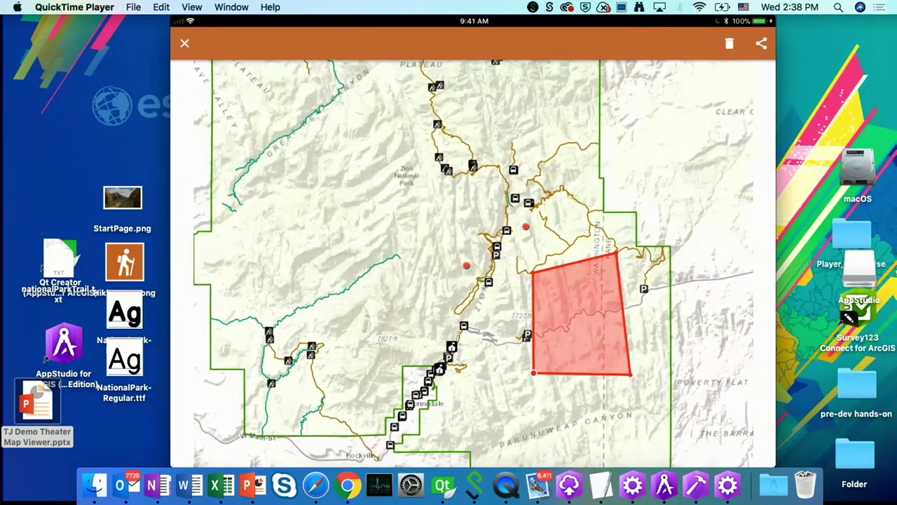
Step: Try sharing a screenshot, delete the email draft, clear the area, and exit measuring
{"action": "left_click", "coordinate": [761, 44]}
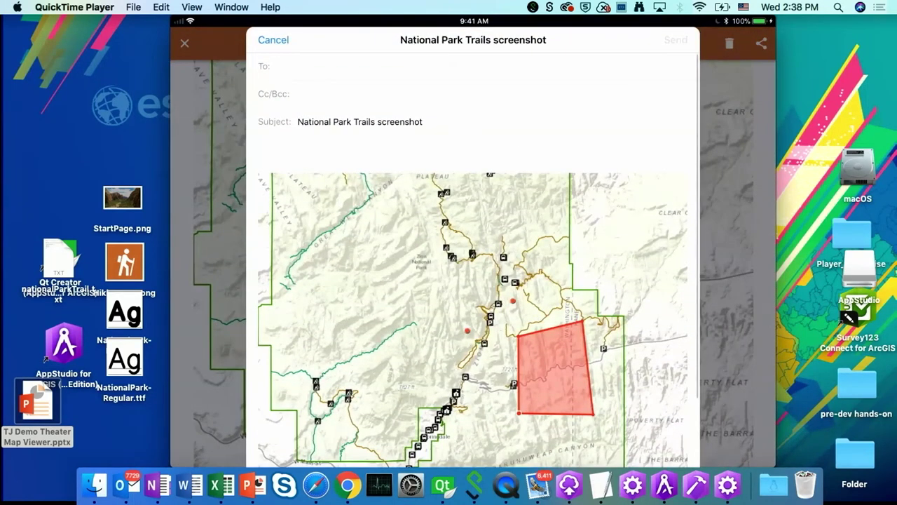
{"action": "left_click", "coordinate": [272, 40]}
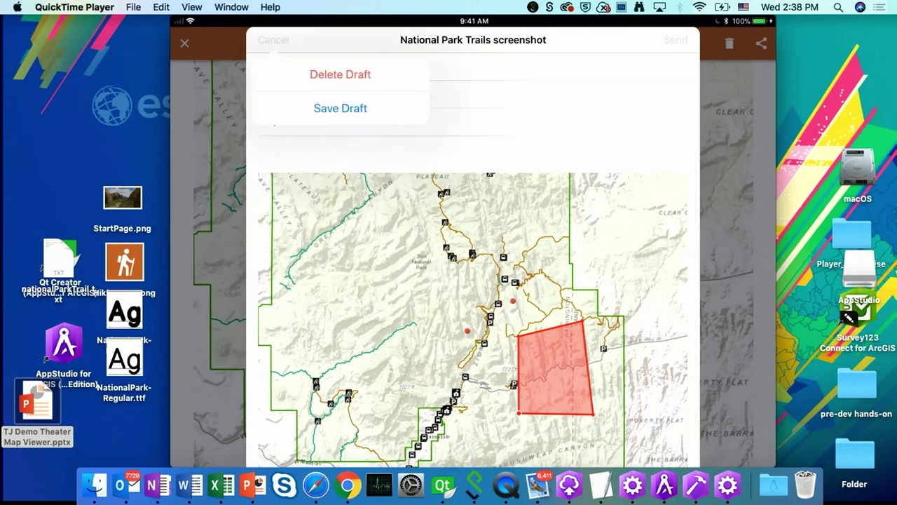
{"action": "left_click", "coordinate": [340, 74]}
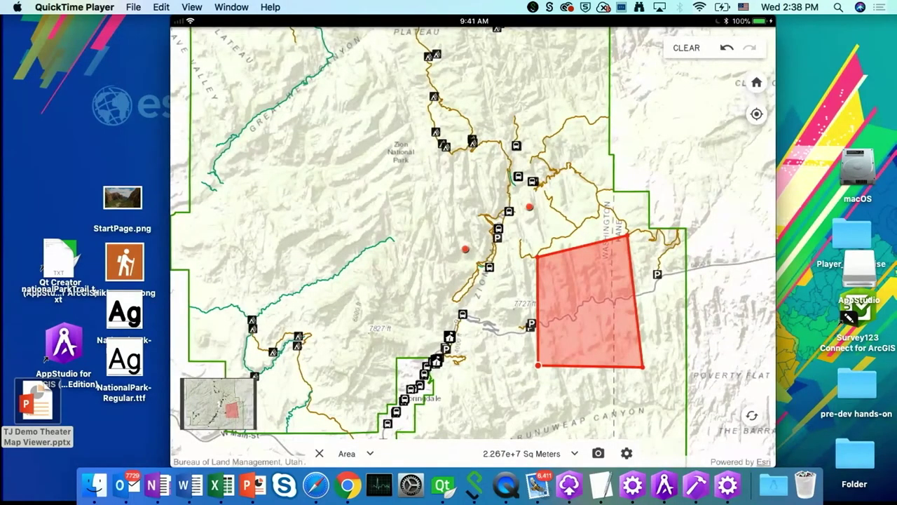
{"action": "left_click", "coordinate": [686, 48]}
{"action": "left_click", "coordinate": [319, 453]}
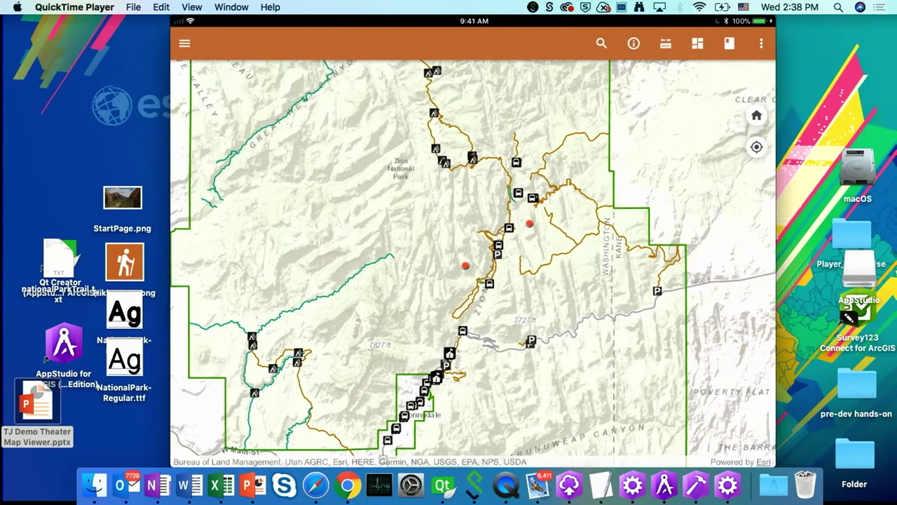
Step: View the Driftwood shuttle stop's details in its popup, then dismiss it
{"action": "left_click", "coordinate": [697, 43]}
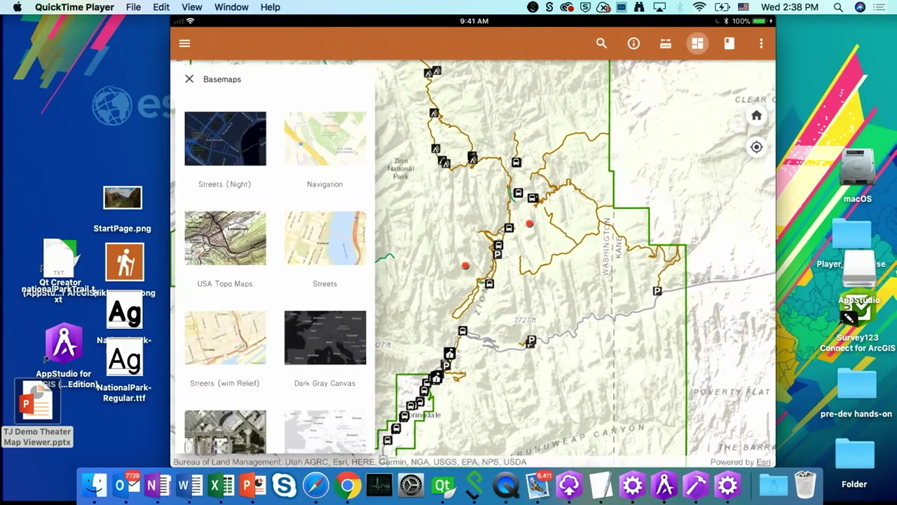
{"action": "scroll", "coordinate": [575, 259], "scroll_direction": "down", "scroll_amount": 5}
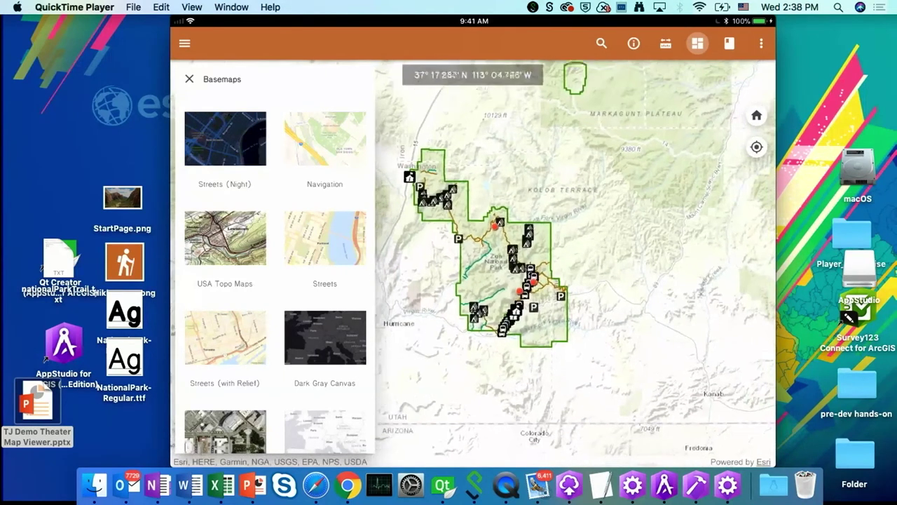
{"action": "left_click", "coordinate": [503, 327]}
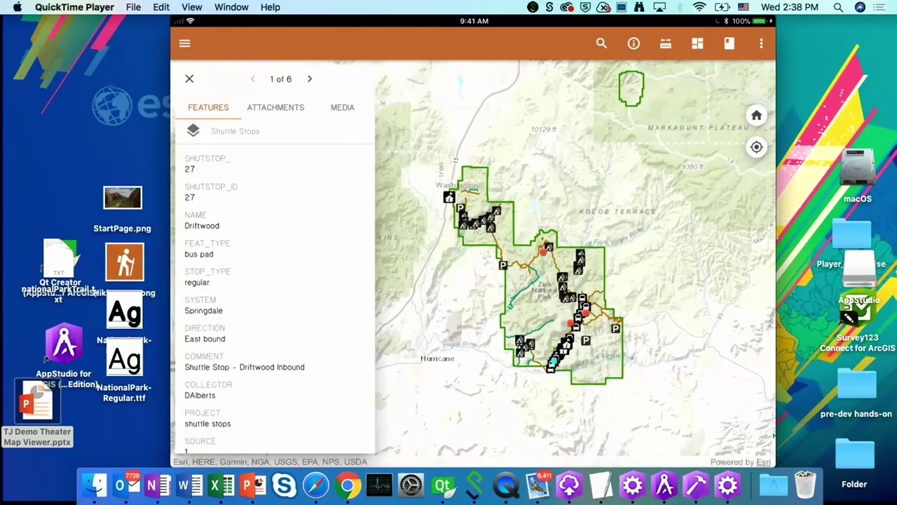
{"action": "left_click", "coordinate": [189, 79]}
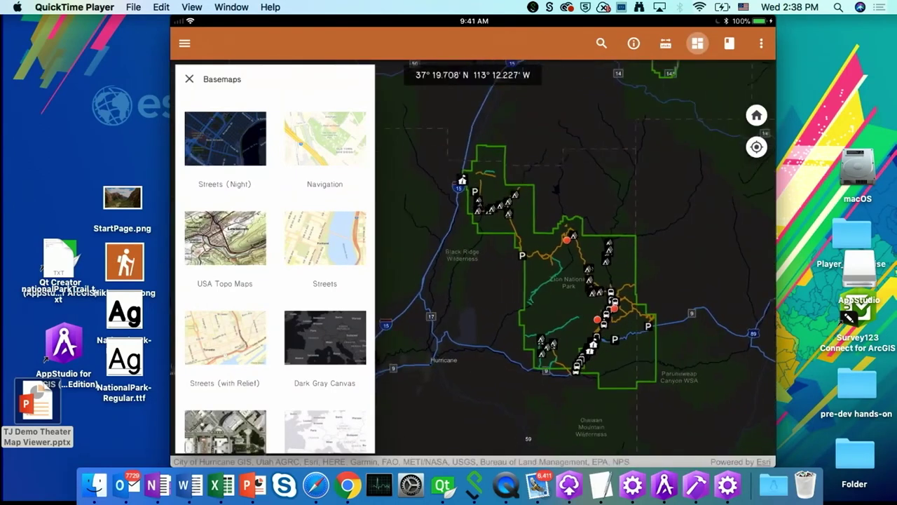
Step: Switch the basemap to OpenStreetMap and bring up the bookmarks list of four creeks
{"action": "scroll", "coordinate": [275, 272], "scroll_direction": "down", "scroll_amount": 5}
{"action": "scroll", "coordinate": [275, 272], "scroll_direction": "down", "scroll_amount": 2}
{"action": "scroll", "coordinate": [274, 272], "scroll_direction": "down", "scroll_amount": 3}
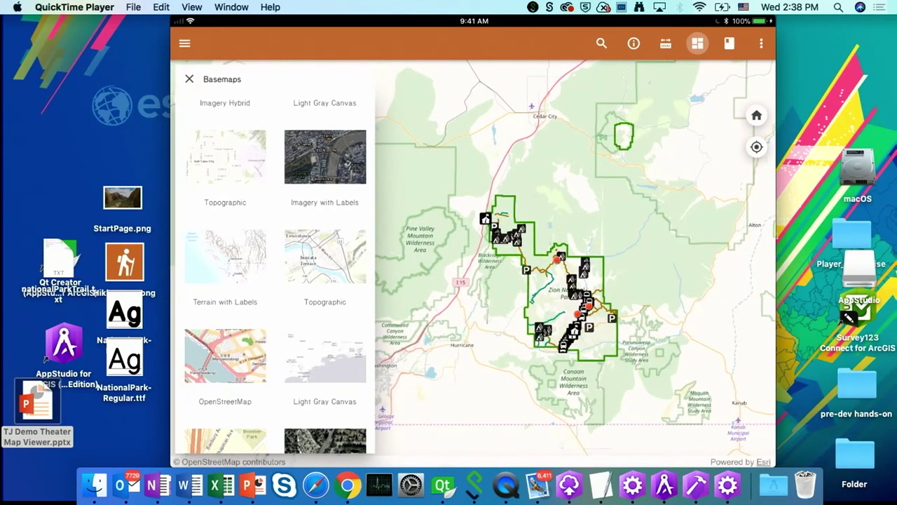
{"action": "left_click", "coordinate": [729, 43]}
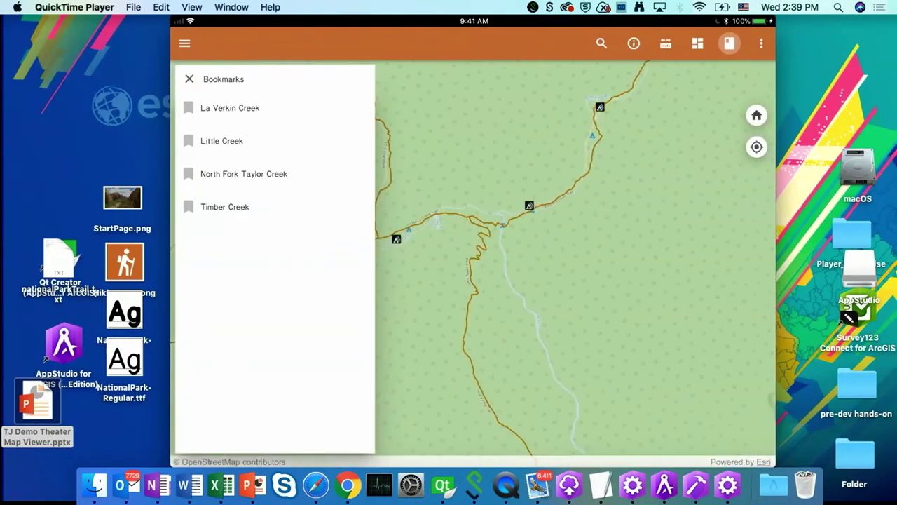
Step: Jump to the Little Creek bookmark and show the map unit readout in DMS coordinates
{"action": "left_click", "coordinate": [222, 141]}
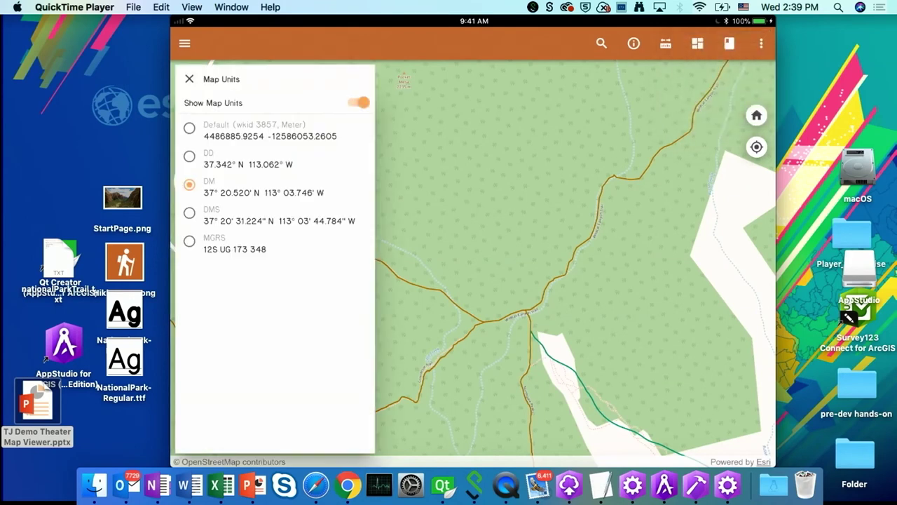
{"action": "left_click_drag", "start_coordinate": [533, 281], "coordinate": [670, 332]}
{"action": "left_click", "coordinate": [359, 103]}
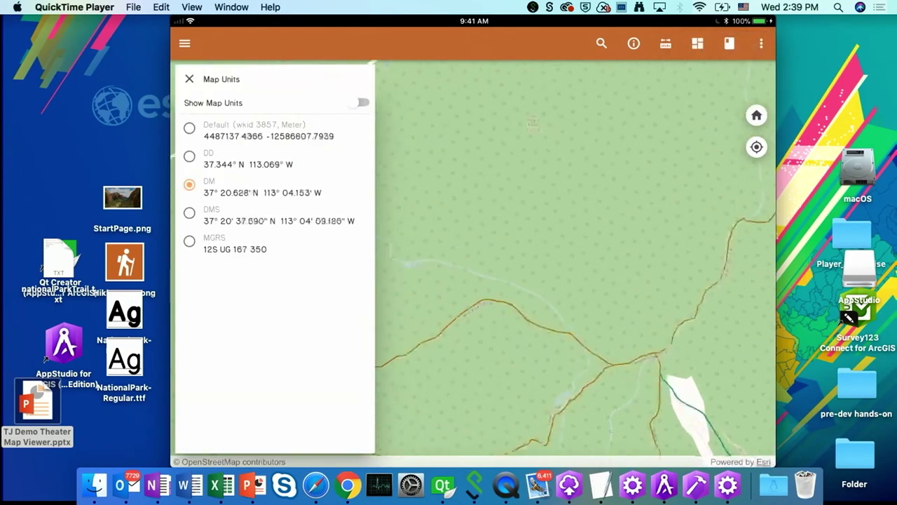
{"action": "left_click", "coordinate": [359, 103]}
{"action": "left_click_drag", "start_coordinate": [540, 210], "coordinate": [561, 260]}
{"action": "left_click_drag", "start_coordinate": [533, 295], "coordinate": [569, 261]}
{"action": "left_click", "coordinate": [190, 213]}
{"action": "left_click_drag", "start_coordinate": [491, 281], "coordinate": [598, 273]}
Step: Cycle the graticule overlay through UTM, USNG and MGRS grids, ending on Lat/Long
{"action": "left_click", "coordinate": [761, 42]}
{"action": "left_click", "coordinate": [700, 70]}
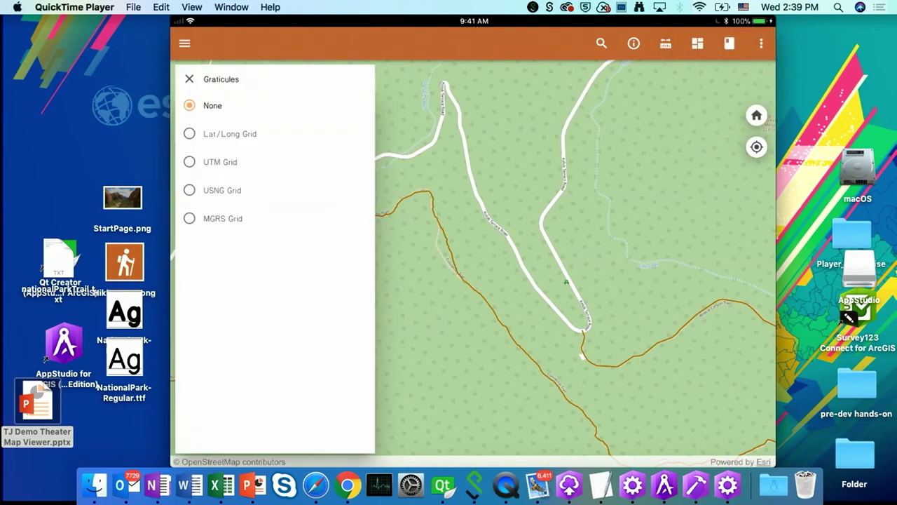
{"action": "left_click", "coordinate": [189, 162]}
{"action": "scroll", "coordinate": [575, 259], "scroll_direction": "down", "scroll_amount": 5}
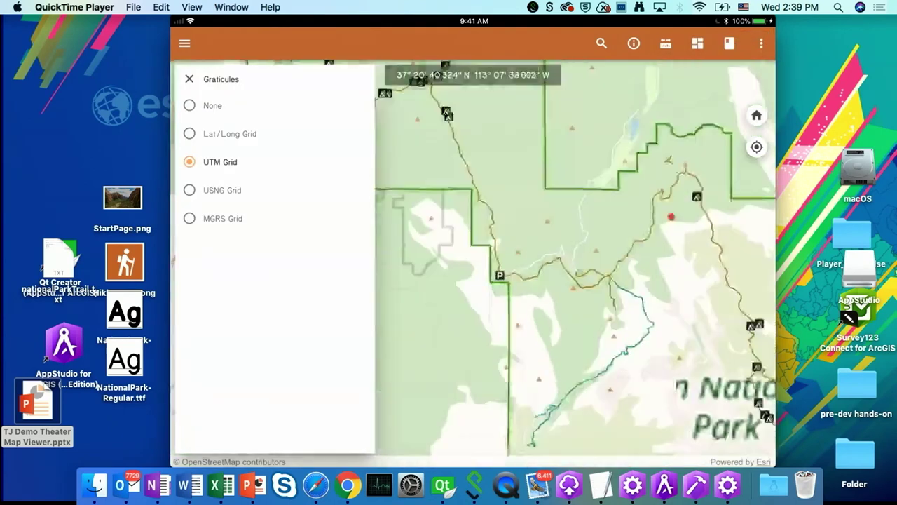
{"action": "left_click", "coordinate": [190, 190]}
{"action": "left_click", "coordinate": [189, 218]}
{"action": "left_click", "coordinate": [189, 133]}
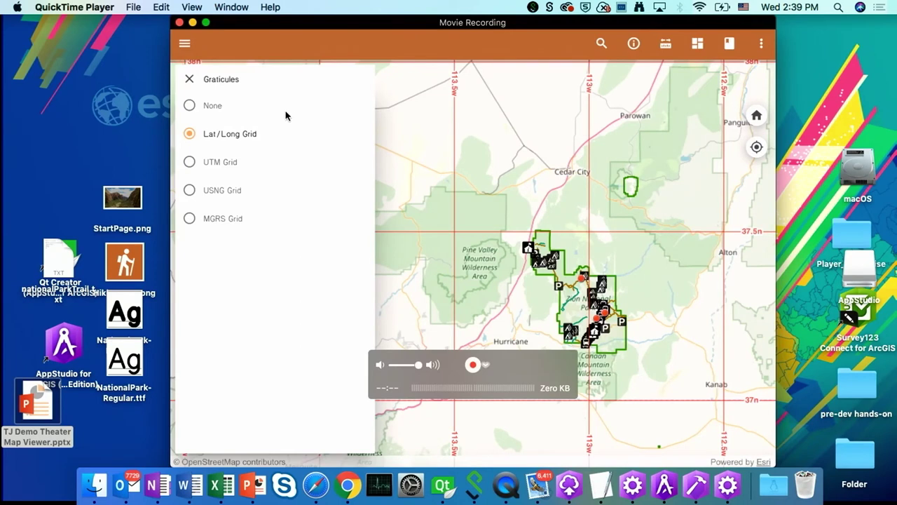
Step: Close the QuickTime recording window and return to AppStudio, dismissing the open dialog
{"action": "left_click", "coordinate": [180, 23]}
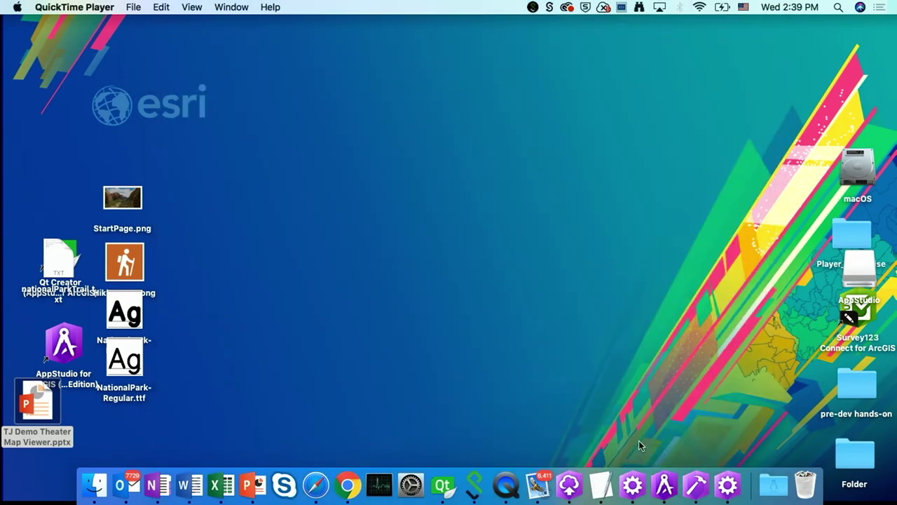
{"action": "left_click", "coordinate": [664, 487]}
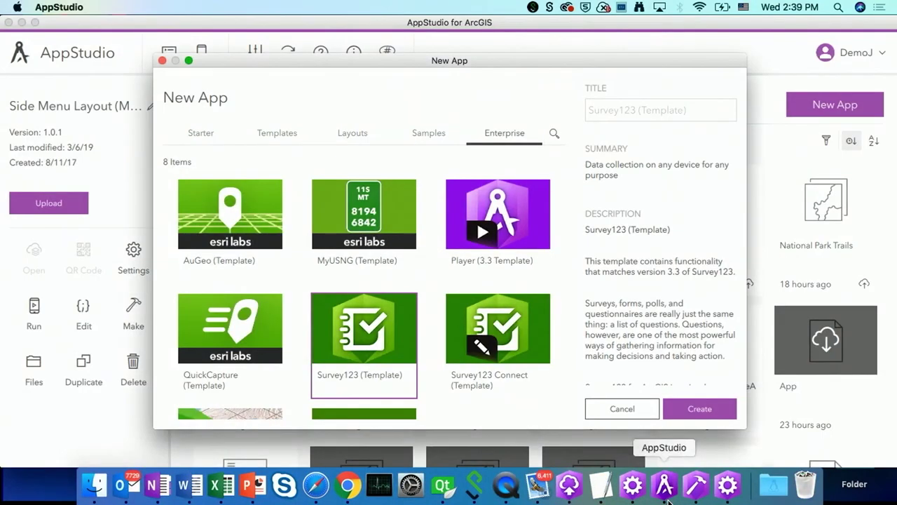
{"action": "left_click", "coordinate": [162, 60]}
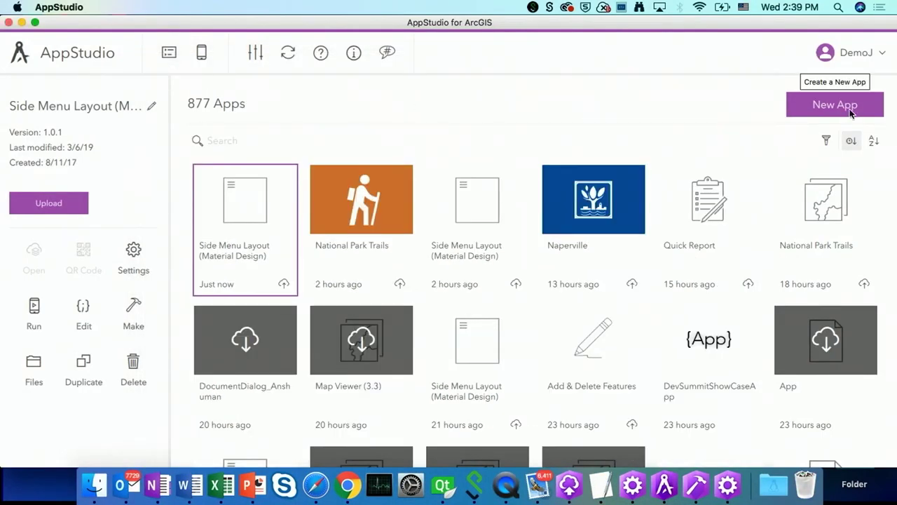
Step: Create a new app from the Map Viewer (3.3) template
{"action": "left_click", "coordinate": [834, 109]}
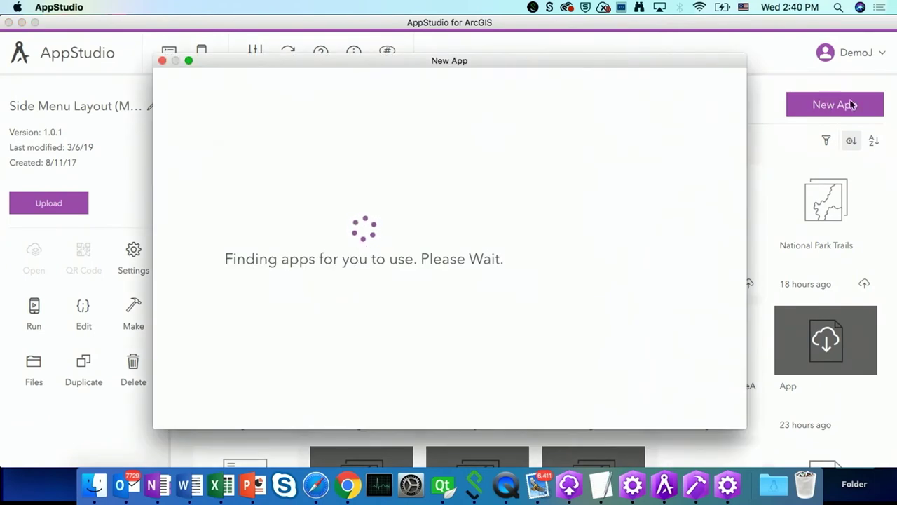
{"action": "left_click", "coordinate": [272, 134]}
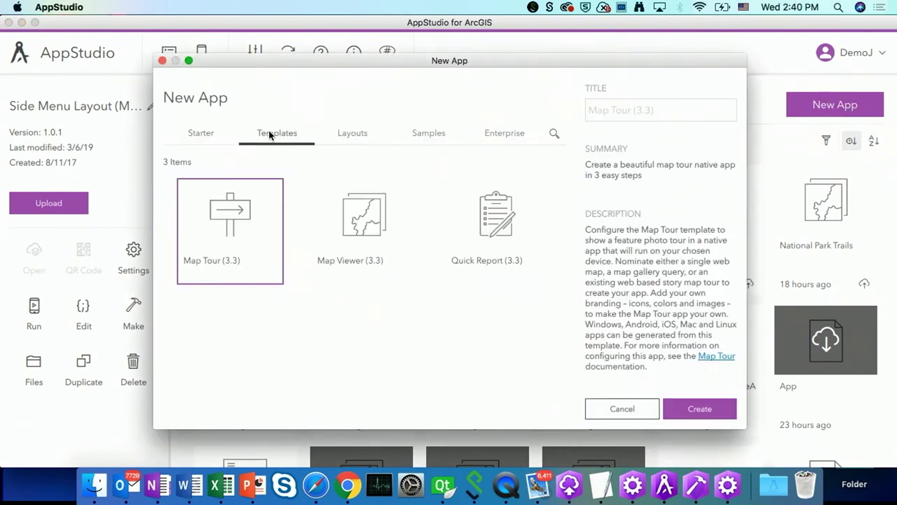
{"action": "left_click", "coordinate": [364, 234]}
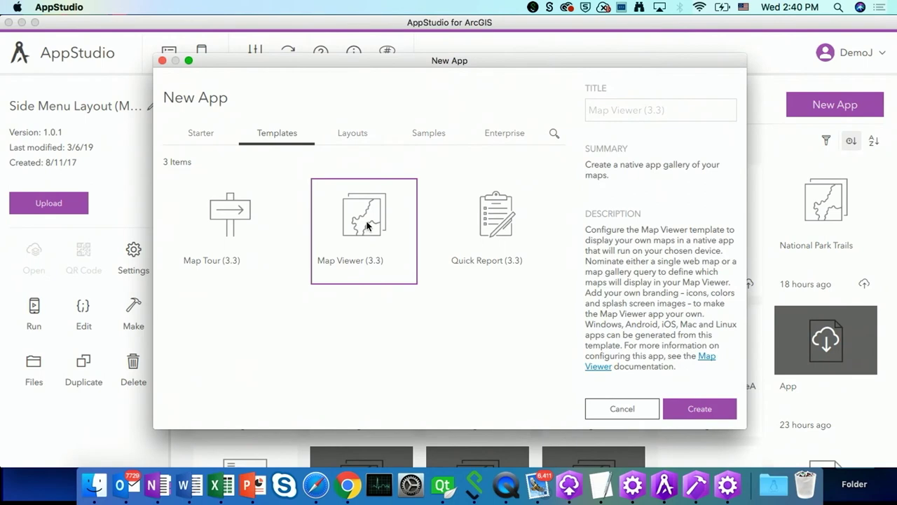
{"action": "double_click", "coordinate": [366, 226]}
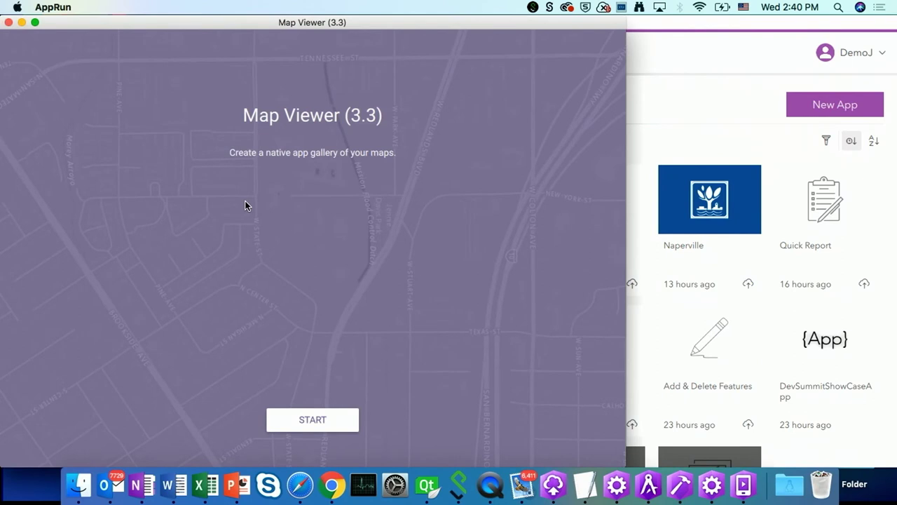
{"action": "left_click_drag", "start_coordinate": [488, 26], "coordinate": [624, 28]}
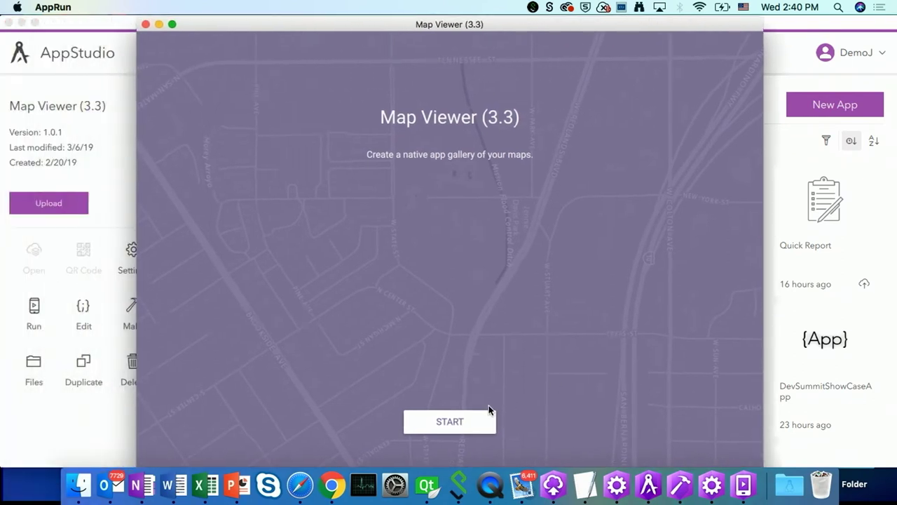
{"action": "left_click", "coordinate": [453, 420]}
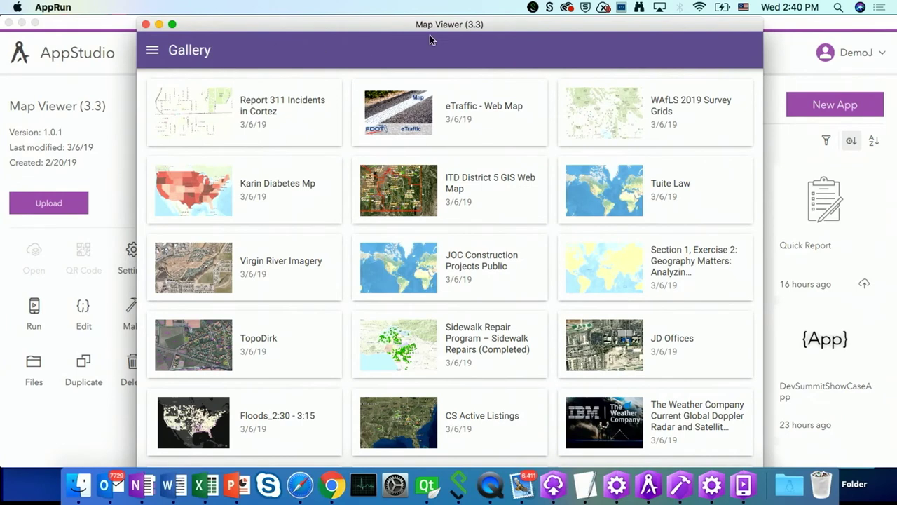
{"action": "scroll", "coordinate": [498, 287], "scroll_direction": "down", "scroll_amount": 5}
{"action": "scroll", "coordinate": [498, 286], "scroll_direction": "up", "scroll_amount": 5}
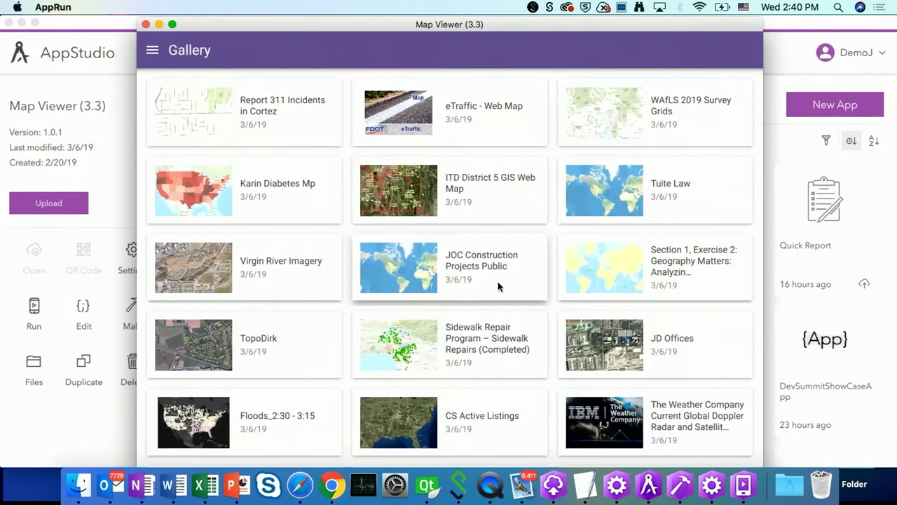
{"action": "scroll", "coordinate": [498, 286], "scroll_direction": "down", "scroll_amount": 5}
{"action": "scroll", "coordinate": [499, 286], "scroll_direction": "up", "scroll_amount": 5}
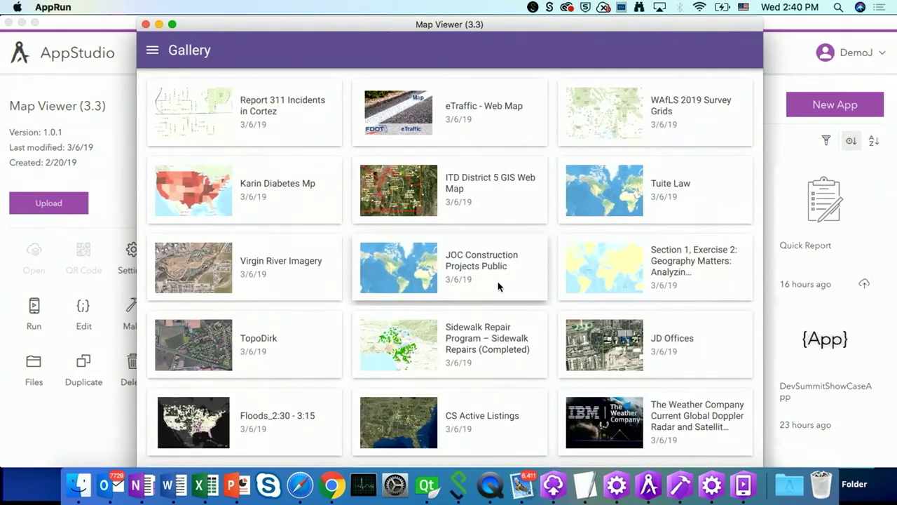
{"action": "left_click", "coordinate": [146, 25]}
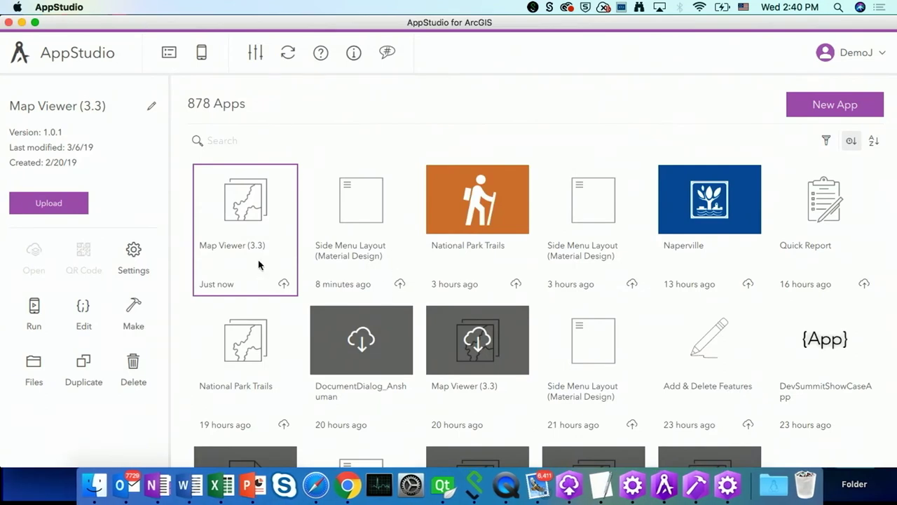
Step: Review the PowerPoint Branding slide, then hide PowerPoint to reveal the desktop
{"action": "key", "text": "ctrl+Right"}
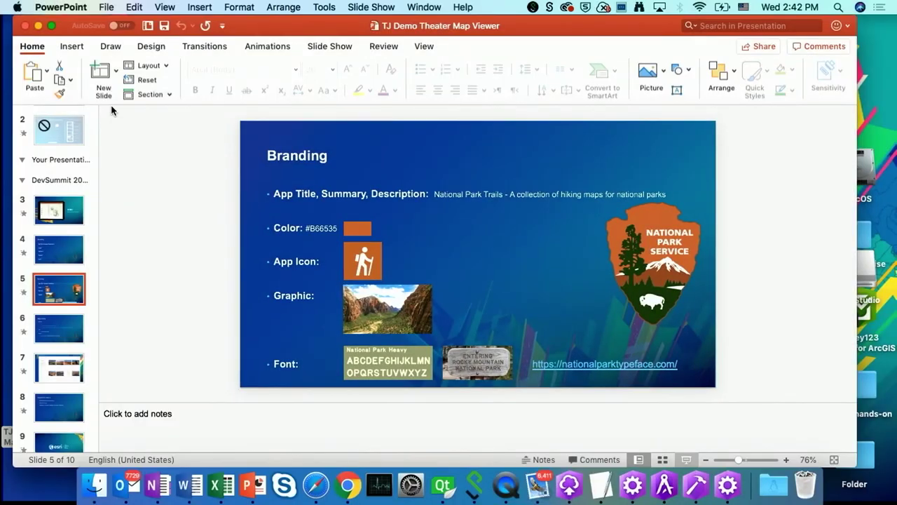
{"action": "left_click", "coordinate": [37, 26]}
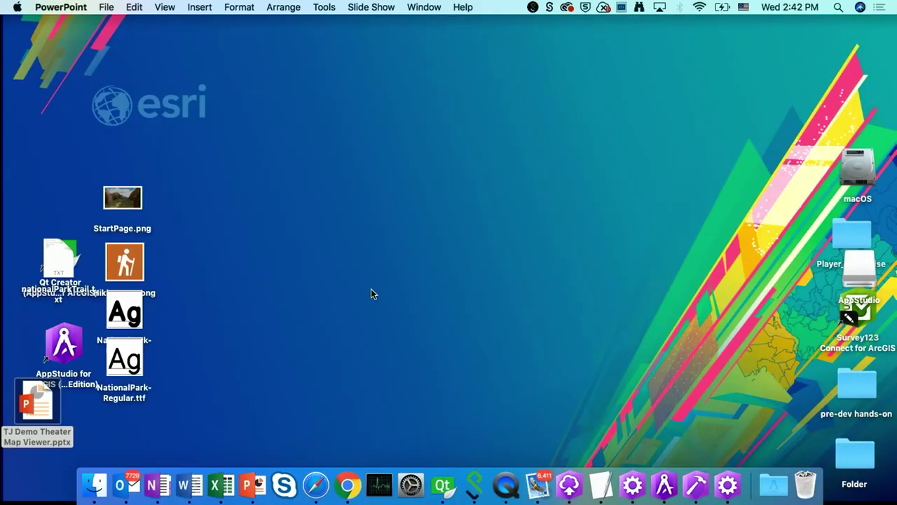
Step: Bring AppStudio to the top and select StartPage.png, Hiking Icon.png and both NationalPark fonts
{"action": "left_click", "coordinate": [664, 485]}
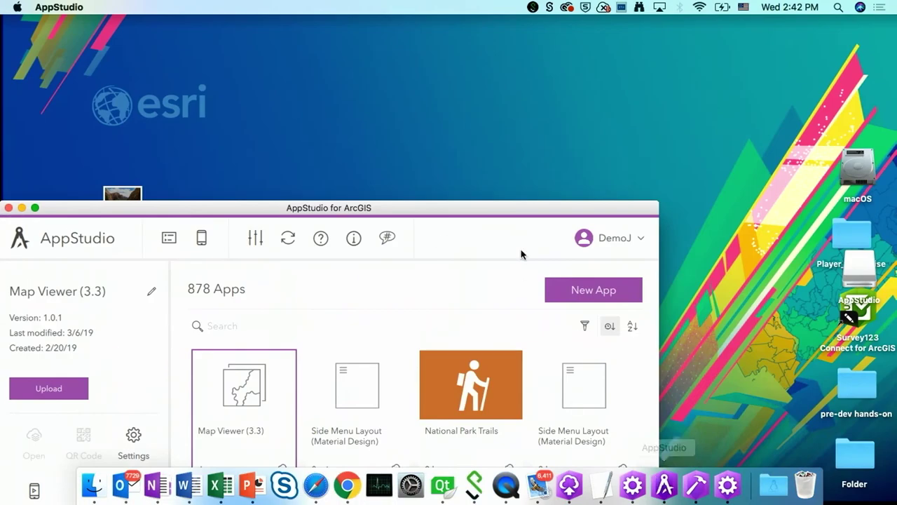
{"action": "left_click_drag", "start_coordinate": [500, 210], "coordinate": [701, 34]}
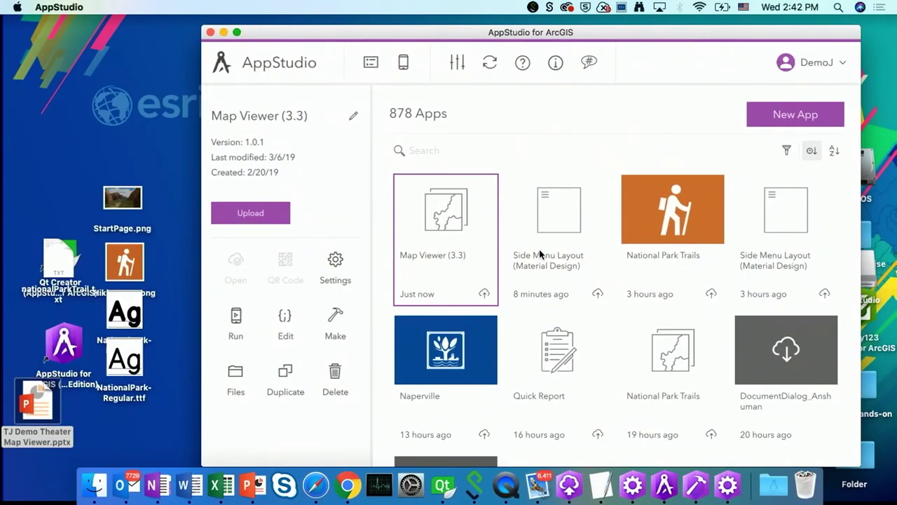
{"action": "left_click", "coordinate": [123, 192]}
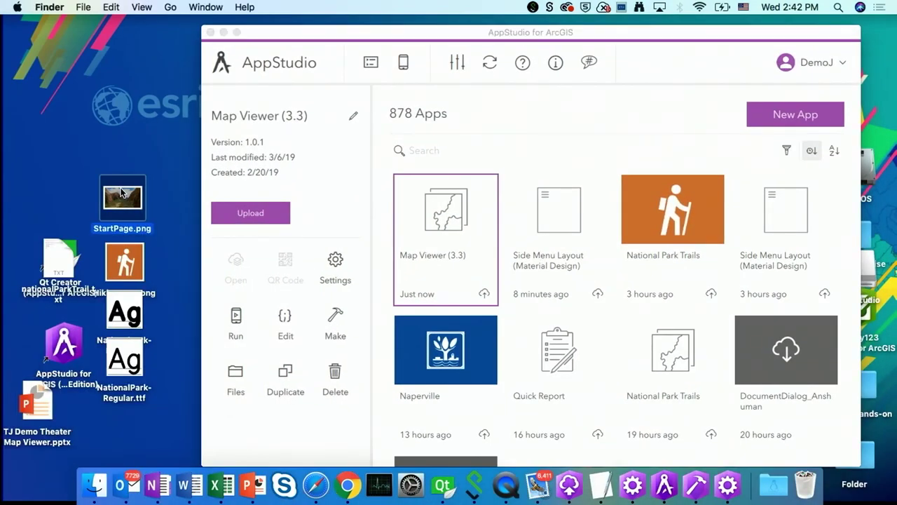
{"action": "left_click", "coordinate": [128, 265]}
{"action": "left_click", "coordinate": [125, 315]}
{"action": "left_click", "coordinate": [125, 351]}
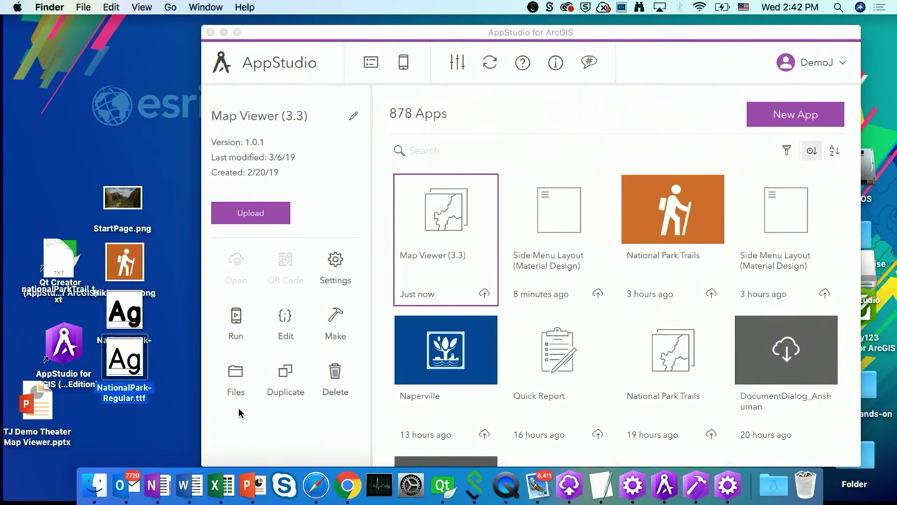
Step: Move StartPage.png and Hiking Icon.png into the new app's assets folder
{"action": "left_click", "coordinate": [234, 375]}
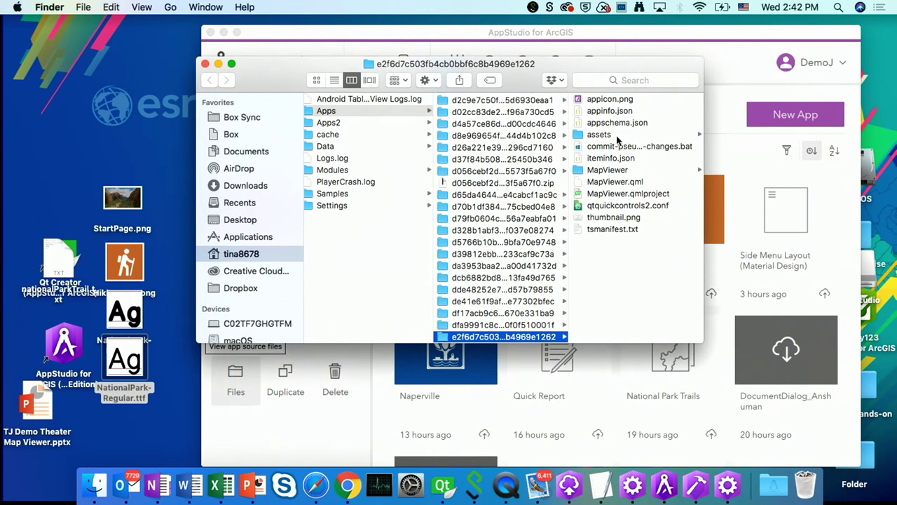
{"action": "key", "text": "Right"}
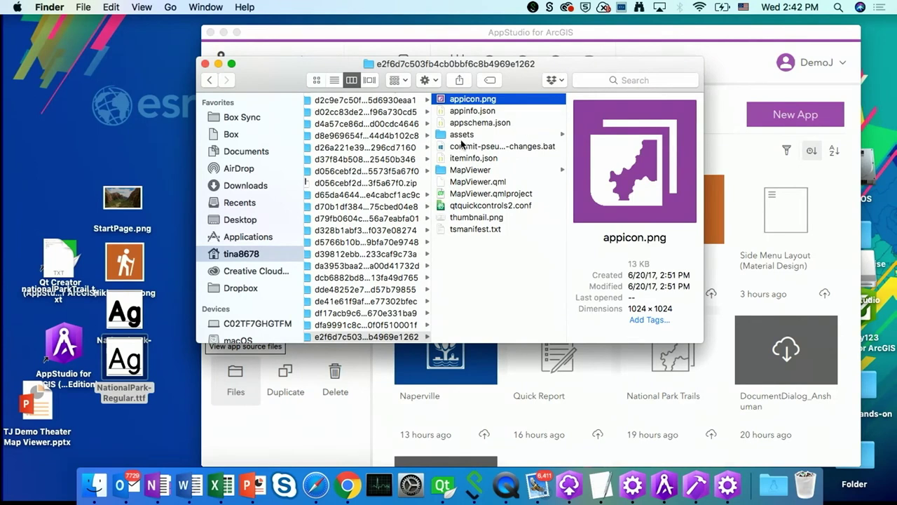
{"action": "left_click", "coordinate": [460, 138]}
{"action": "left_click_drag", "start_coordinate": [122, 200], "coordinate": [585, 183]}
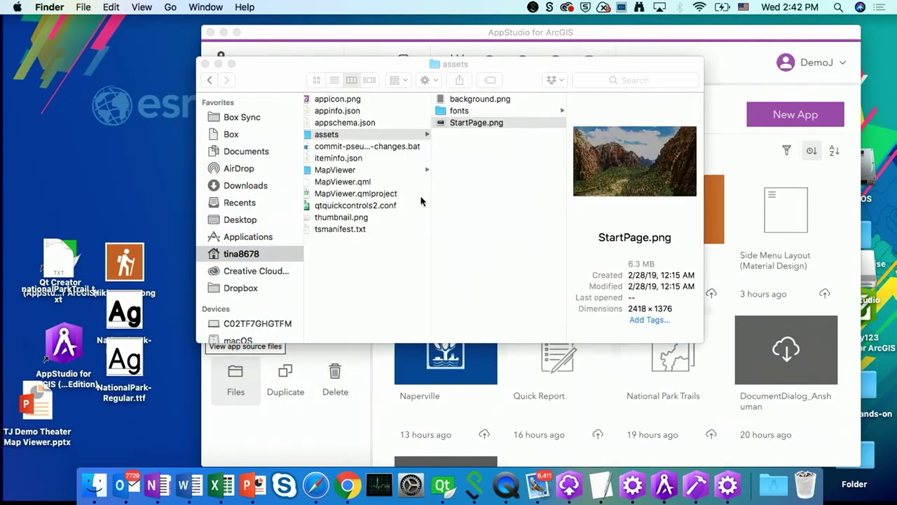
{"action": "left_click_drag", "start_coordinate": [124, 262], "coordinate": [479, 187]}
Step: Move NationalPark-Heavy.ttf and NationalPark-Regular.ttf into the app's fonts folder
{"action": "left_click", "coordinate": [463, 110]}
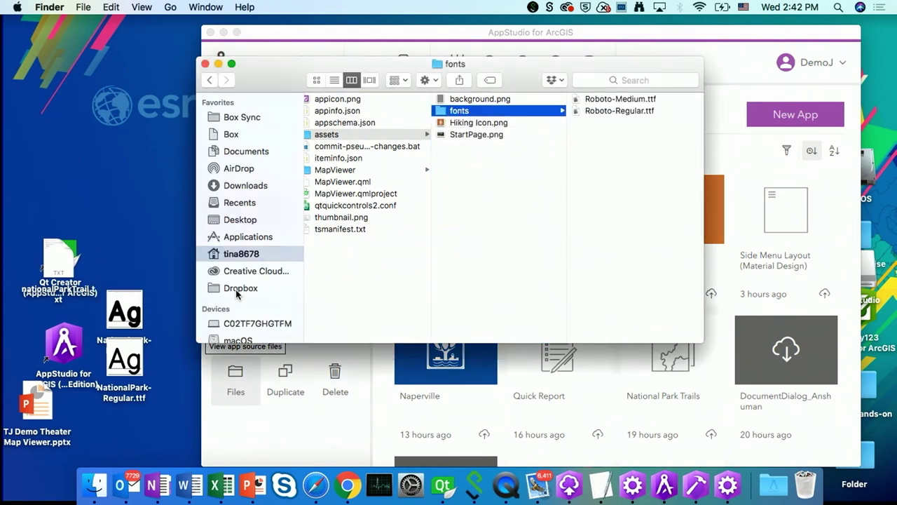
{"action": "left_click_drag", "start_coordinate": [132, 323], "coordinate": [645, 198]}
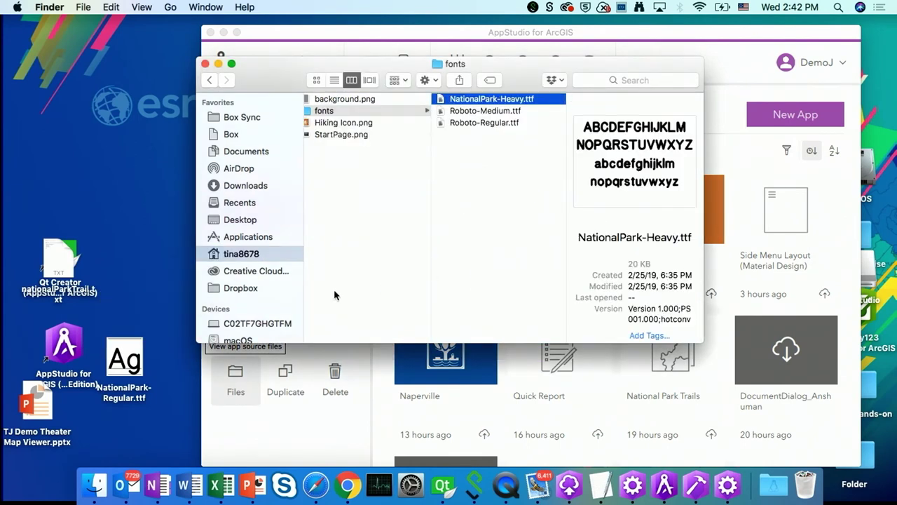
{"action": "left_click_drag", "start_coordinate": [121, 380], "coordinate": [508, 167]}
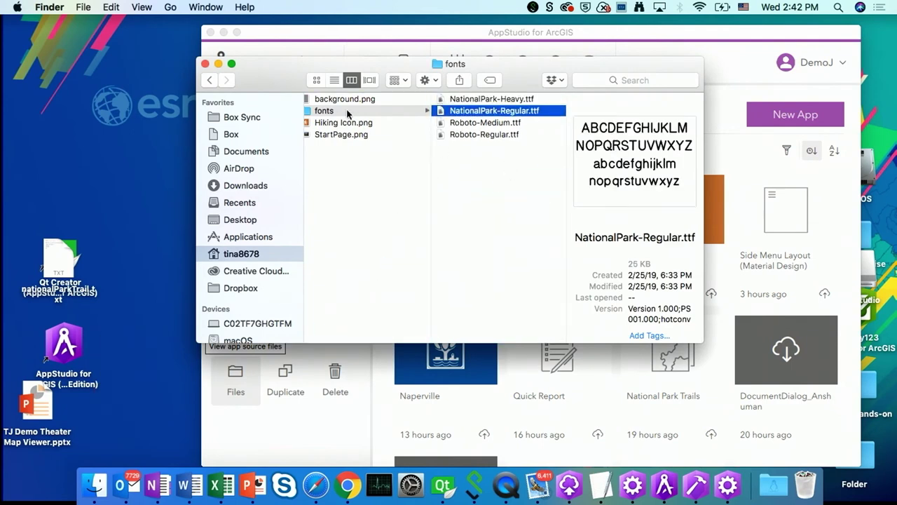
Step: Open Map Viewer (3.3)'s settings alongside the nationalParkTrail.txt text file
{"action": "left_click", "coordinate": [205, 64]}
{"action": "left_click", "coordinate": [336, 260]}
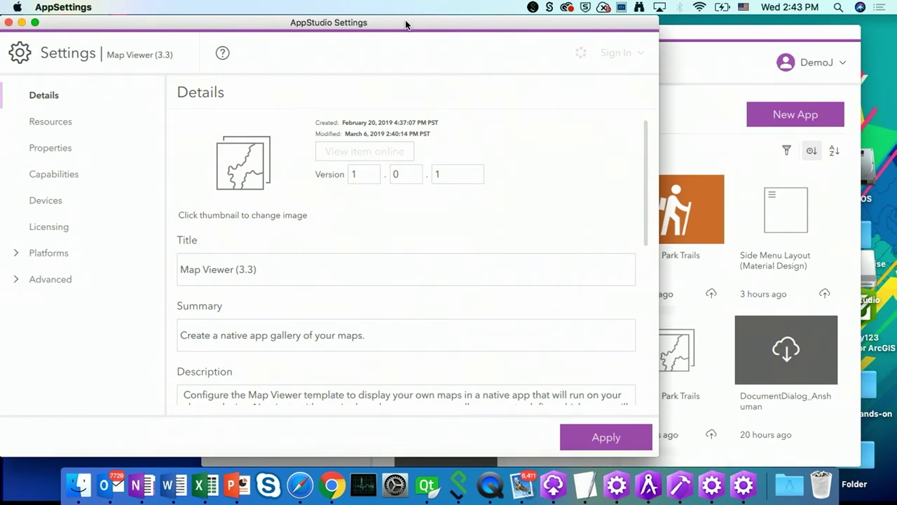
{"action": "left_click_drag", "start_coordinate": [406, 21], "coordinate": [612, 28]}
{"action": "left_click_drag", "start_coordinate": [55, 259], "coordinate": [50, 134]}
{"action": "double_click", "coordinate": [49, 131]}
{"action": "key", "text": "ctrl+Up"}
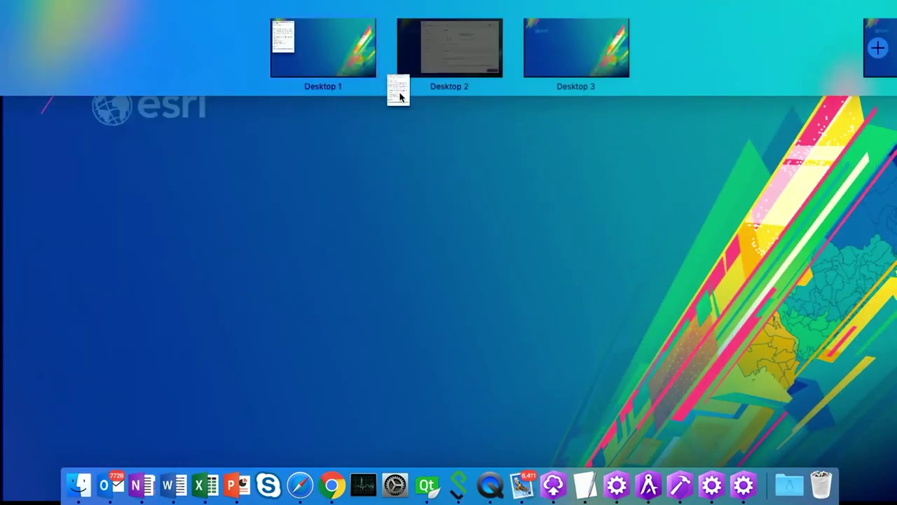
{"action": "left_click", "coordinate": [435, 60]}
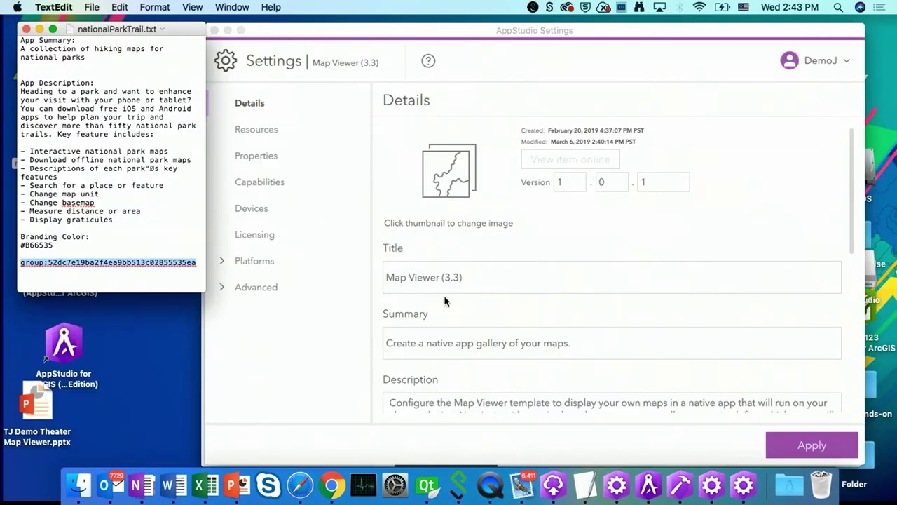
Step: Change the app title to 'National Park Trails' and apply it
{"action": "left_click", "coordinate": [485, 281]}
{"action": "key", "text": "super+a"}
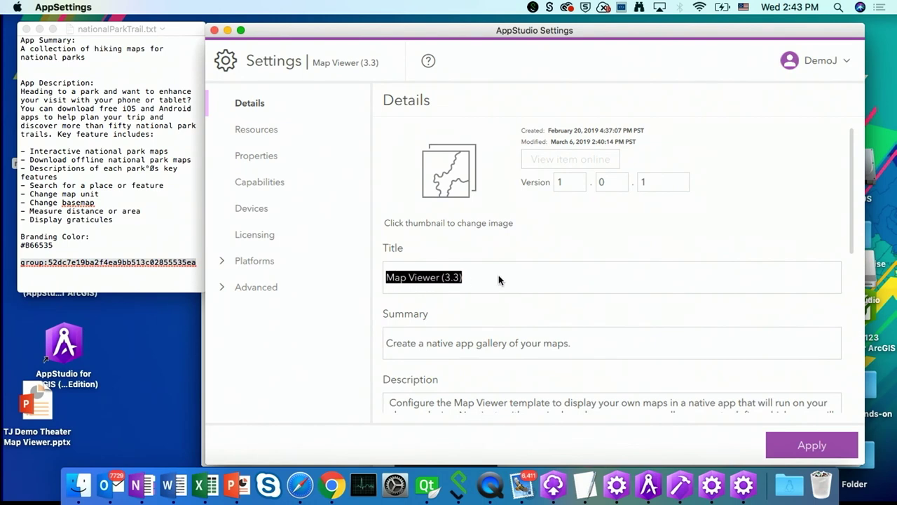
{"action": "type", "text": "Nat"}
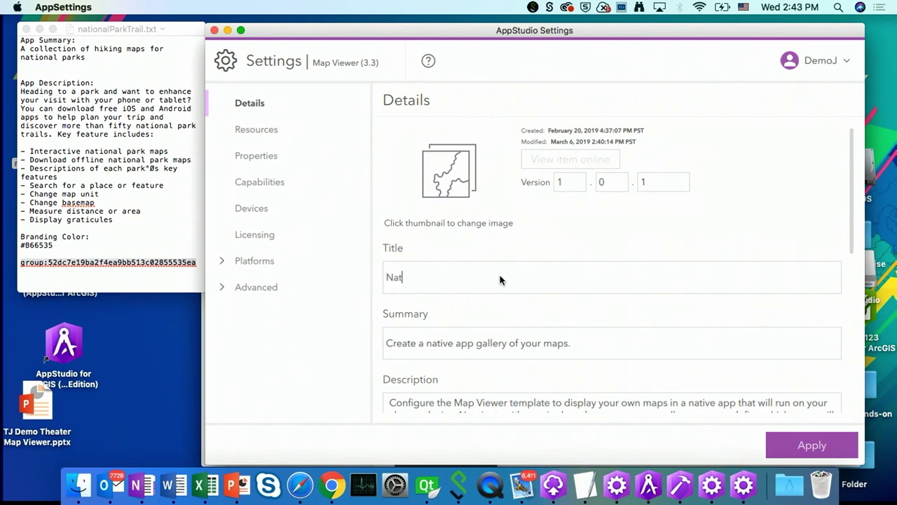
{"action": "type", "text": "ional Park Trails"}
{"action": "left_click", "coordinate": [826, 443]}
Step: Paste the hiking-maps summary from nationalParkTrail.txt over the existing Summary
{"action": "left_click", "coordinate": [149, 28]}
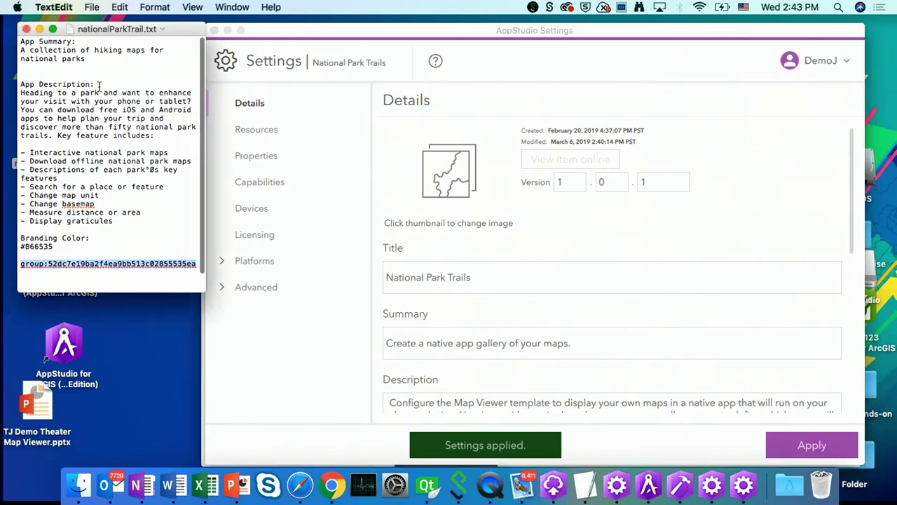
{"action": "triple_click", "coordinate": [105, 262]}
{"action": "left_click_drag", "start_coordinate": [85, 58], "coordinate": [15, 47]}
{"action": "key", "text": "super+c"}
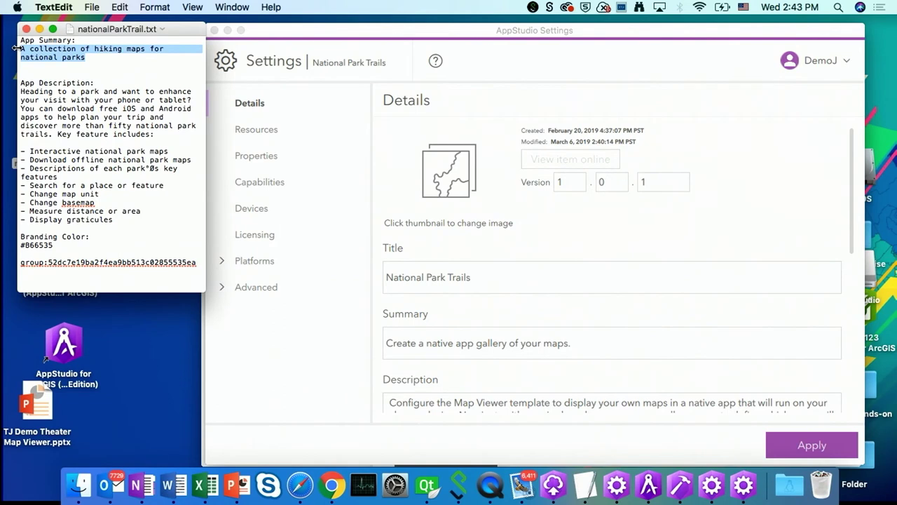
{"action": "left_click", "coordinate": [549, 343]}
{"action": "left_click_drag", "start_coordinate": [592, 343], "coordinate": [366, 344]}
{"action": "key", "text": "super+v"}
{"action": "scroll", "coordinate": [462, 360], "scroll_direction": "down", "scroll_amount": 5}
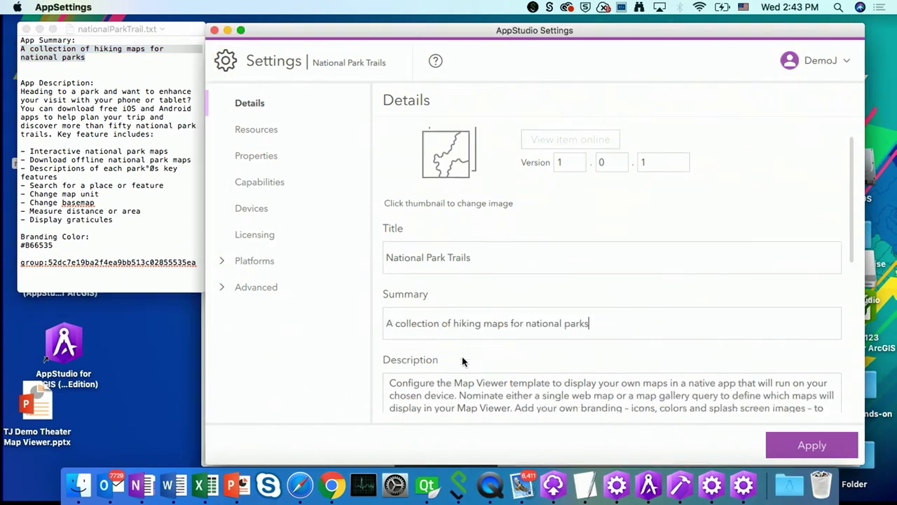
Step: Replace the Description with the park-trails text from the file and apply
{"action": "left_click", "coordinate": [96, 196]}
{"action": "left_click", "coordinate": [92, 185]}
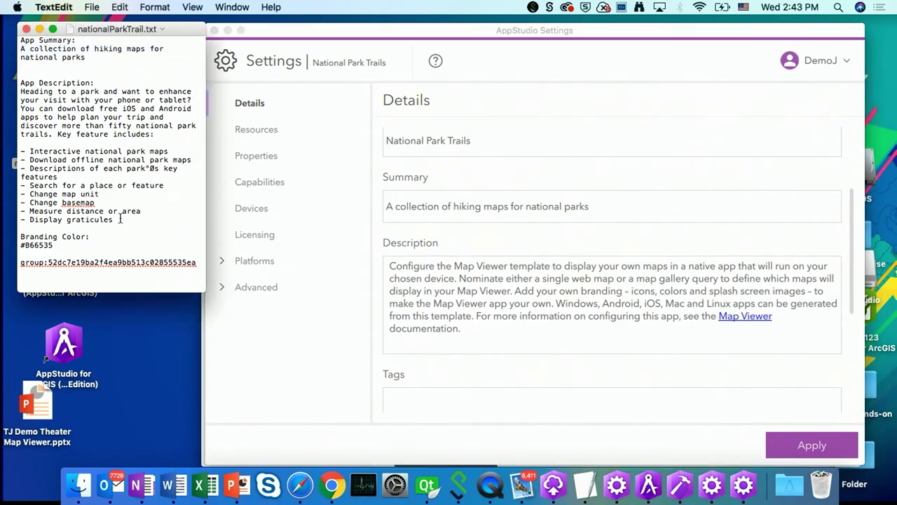
{"action": "left_click_drag", "start_coordinate": [113, 219], "coordinate": [11, 92]}
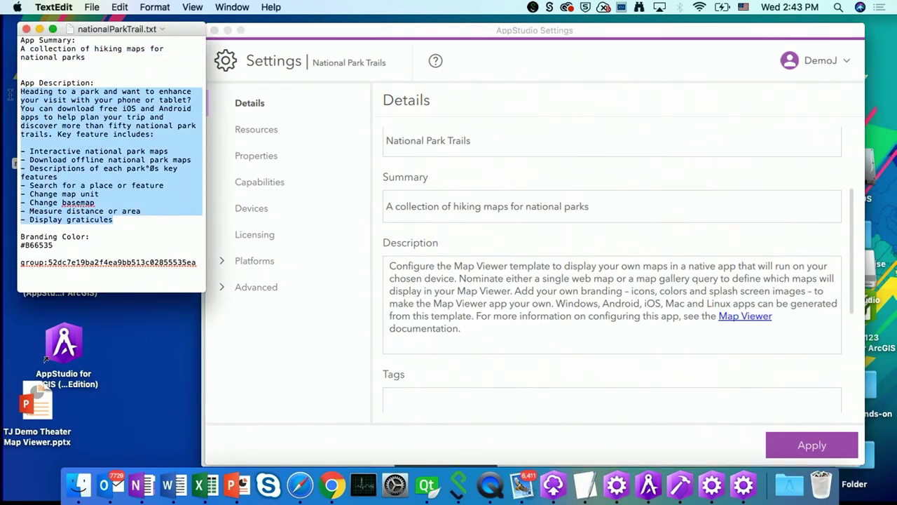
{"action": "left_click", "coordinate": [593, 329]}
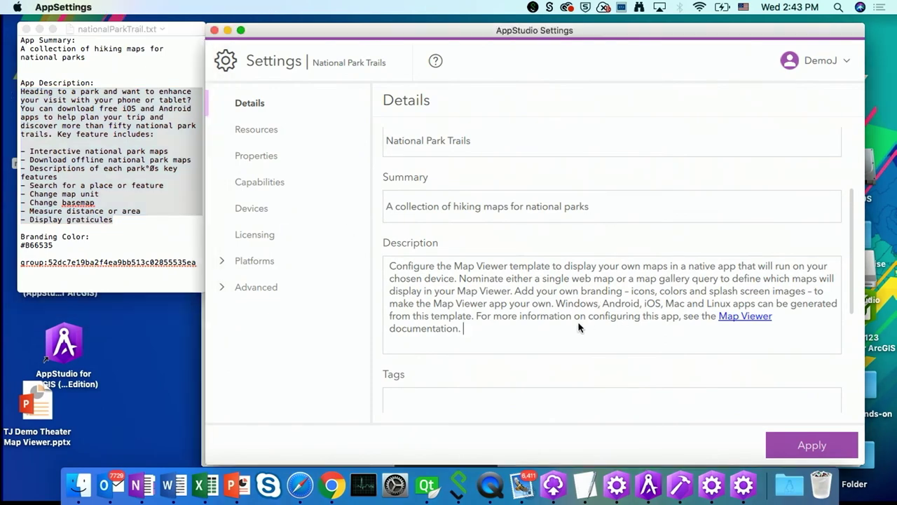
{"action": "key", "text": "super+a"}
{"action": "key", "text": "BackSpace"}
{"action": "type", "text": "Heading to a park and want to enhance your visit with your phone or tablet? You can download free iOS and Android apps to help plan your trip and discover more than fifty national park trails. Key feature includes:  - Interactive national park maps - Download offline national park maps - Descriptions of each park°Øs key features - Search for a place or feature - Change map unit - Change basemap - Measure distance or area - Display graticules"}
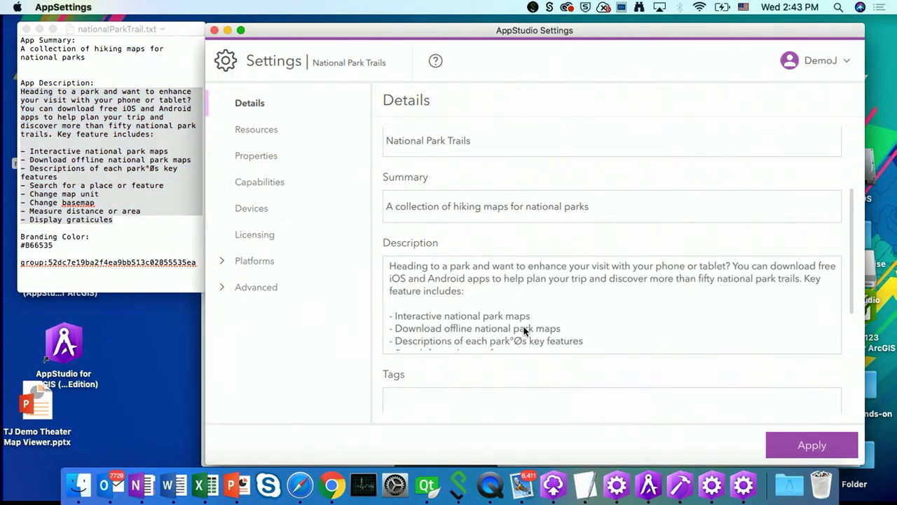
{"action": "left_click", "coordinate": [818, 448]}
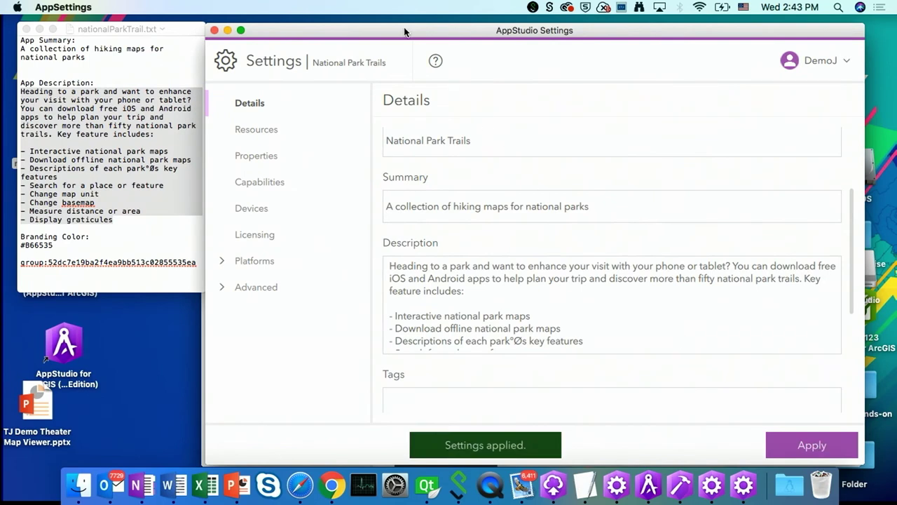
{"action": "left_click_drag", "start_coordinate": [395, 31], "coordinate": [677, 55]}
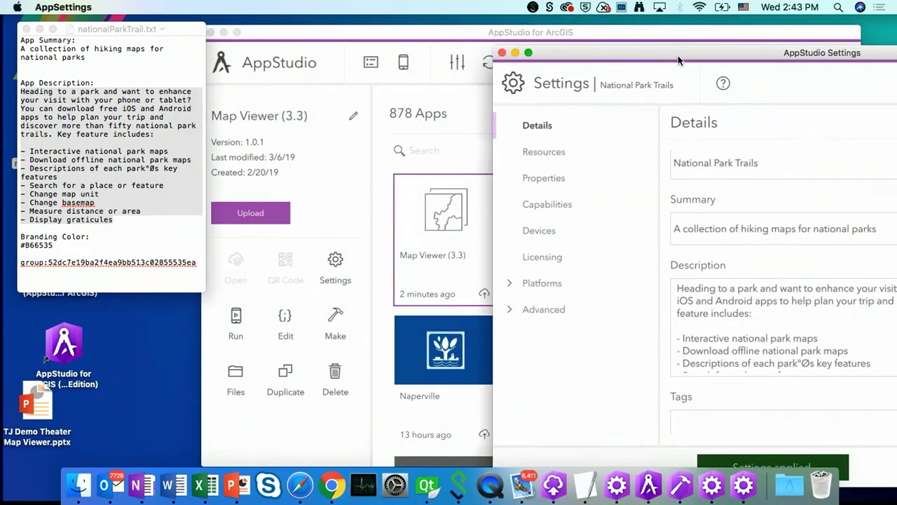
{"action": "left_click", "coordinate": [430, 216]}
{"action": "double_click", "coordinate": [430, 215]}
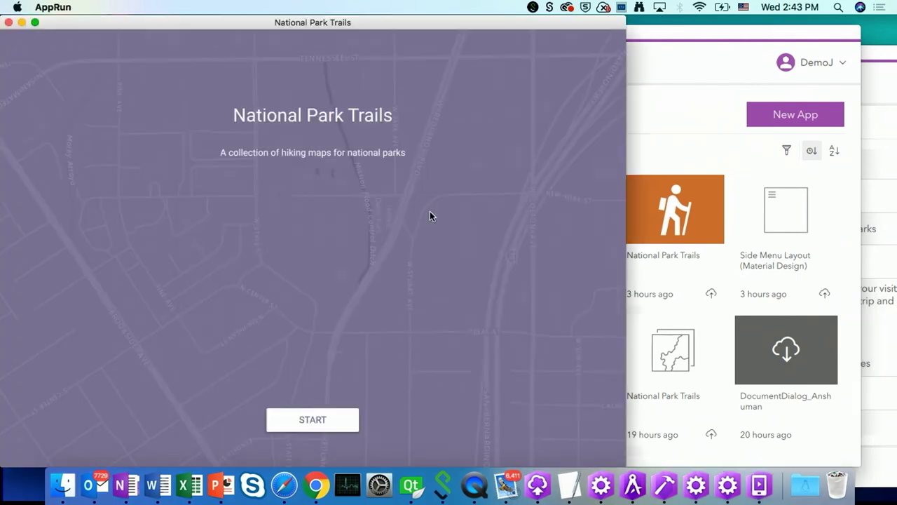
{"action": "left_click_drag", "start_coordinate": [417, 28], "coordinate": [629, 31]}
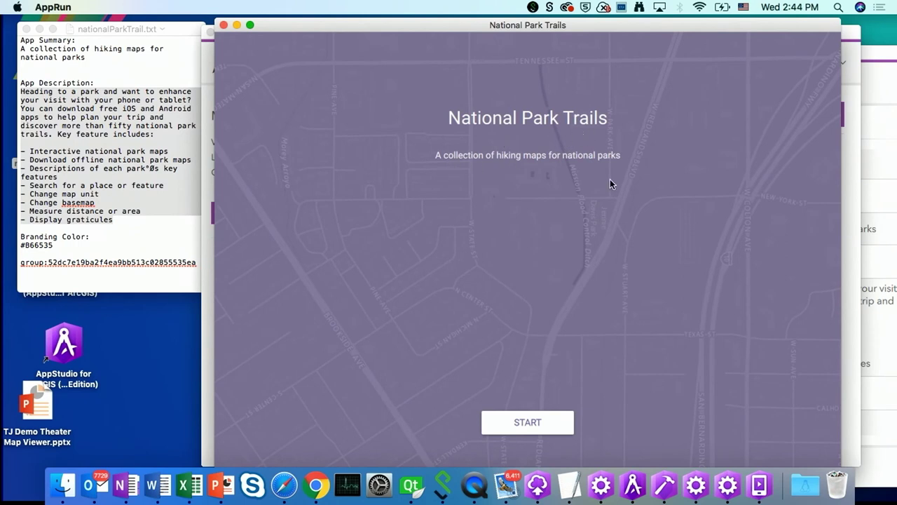
{"action": "left_click", "coordinate": [513, 423]}
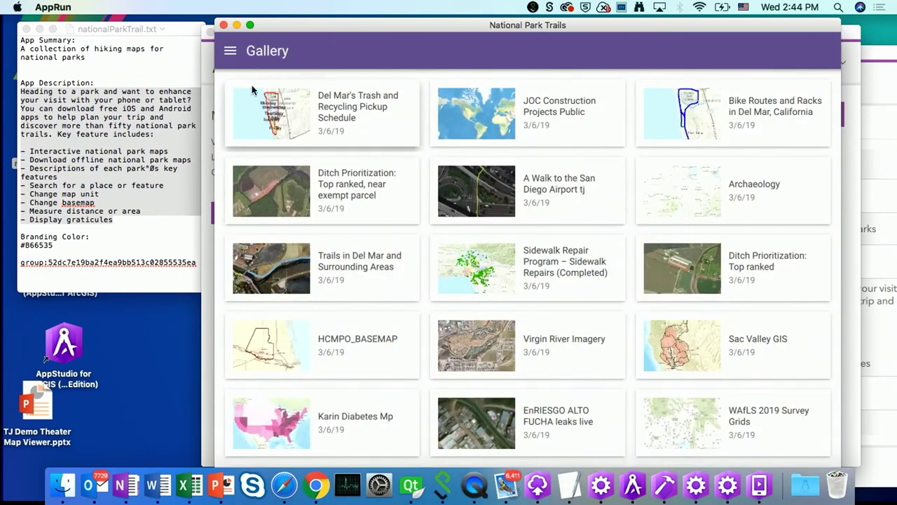
{"action": "left_click", "coordinate": [230, 51]}
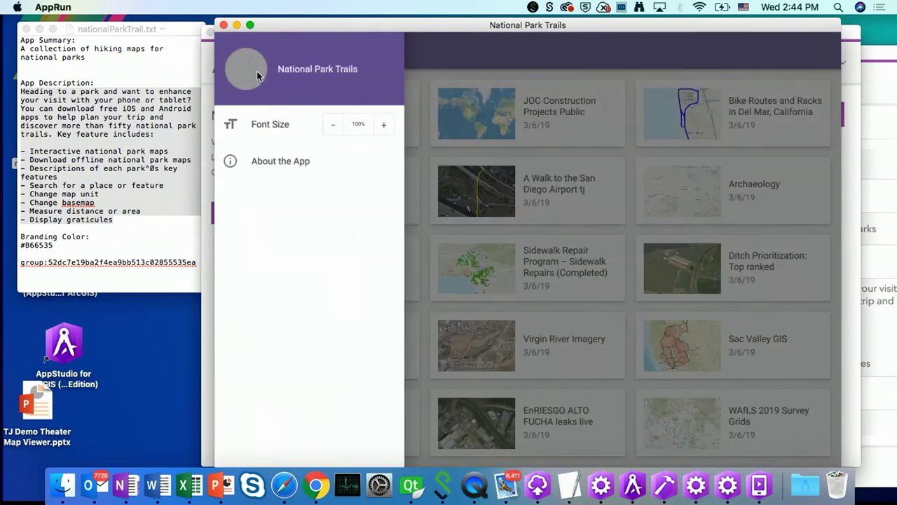
{"action": "left_click", "coordinate": [257, 161]}
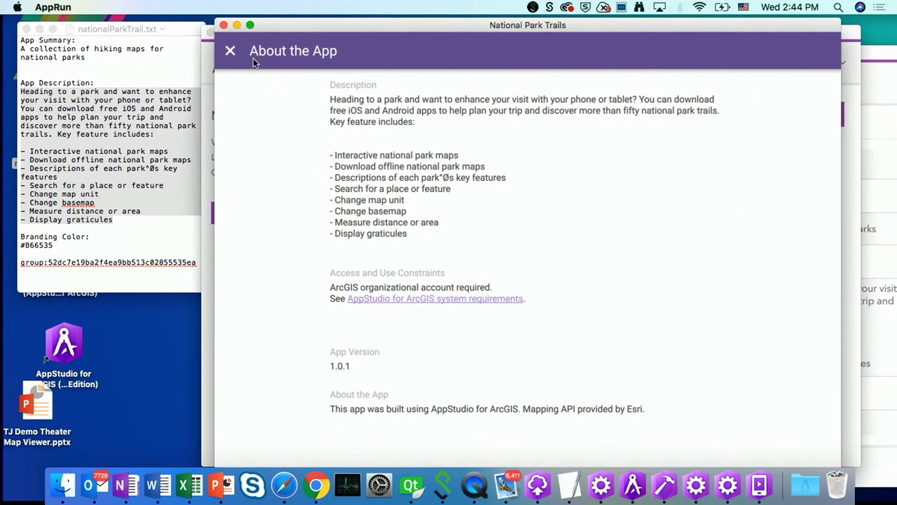
{"action": "left_click", "coordinate": [223, 25]}
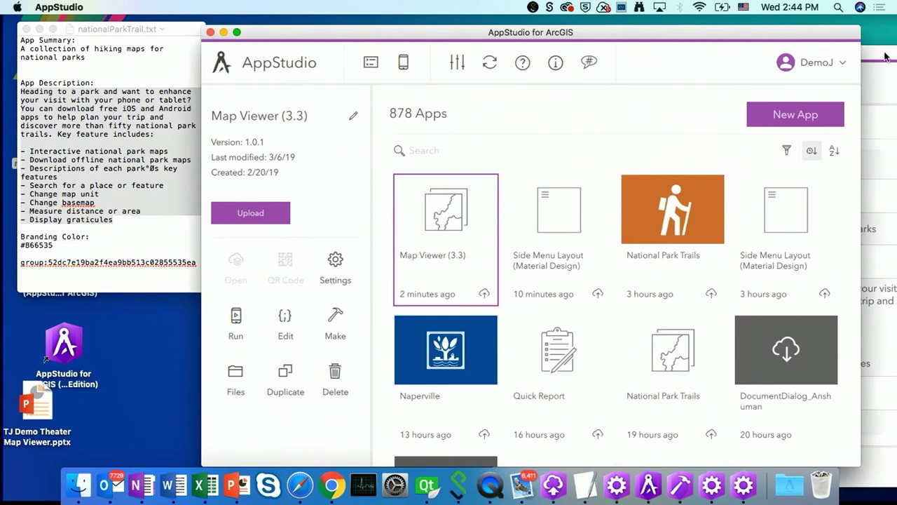
Step: Set Hiking Icon.png from the assets folder as the app icon under Resources and apply
{"action": "left_click_drag", "start_coordinate": [885, 58], "coordinate": [599, 28]}
{"action": "left_click", "coordinate": [250, 131]}
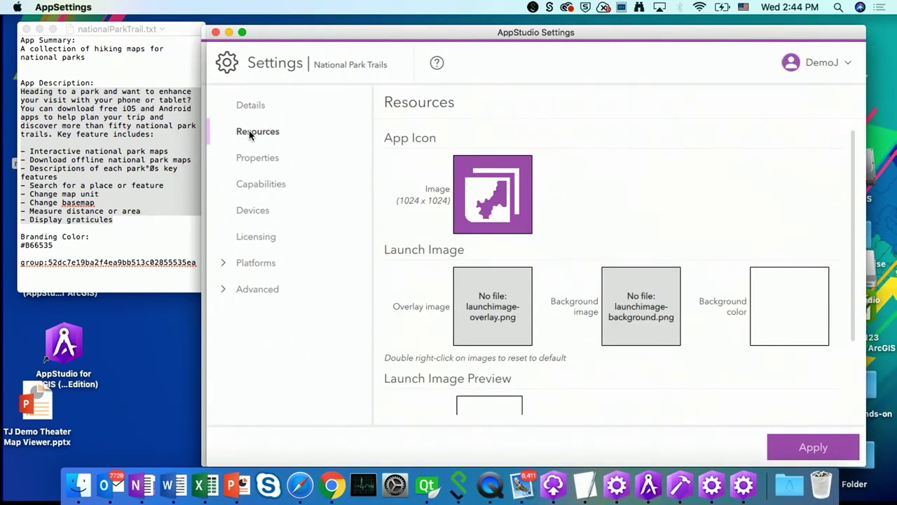
{"action": "left_click", "coordinate": [495, 194]}
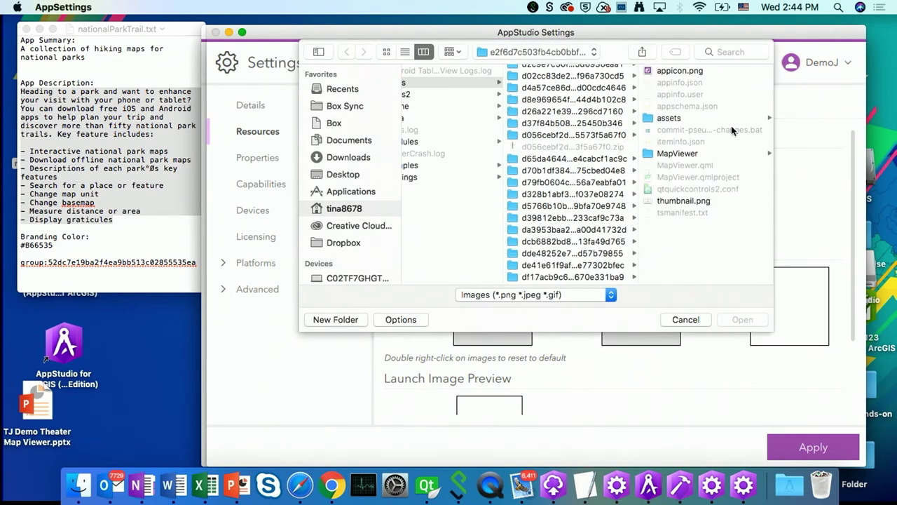
{"action": "left_click", "coordinate": [681, 119]}
{"action": "double_click", "coordinate": [675, 94]}
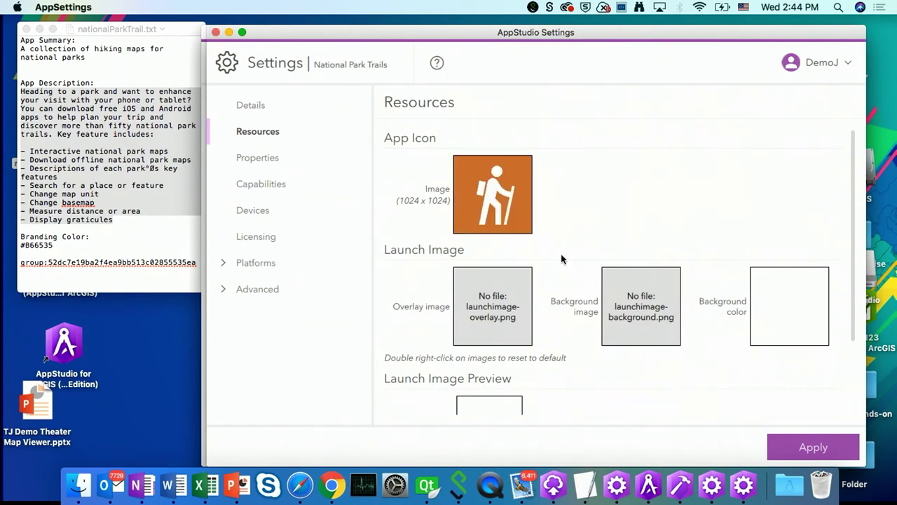
{"action": "left_click", "coordinate": [819, 447]}
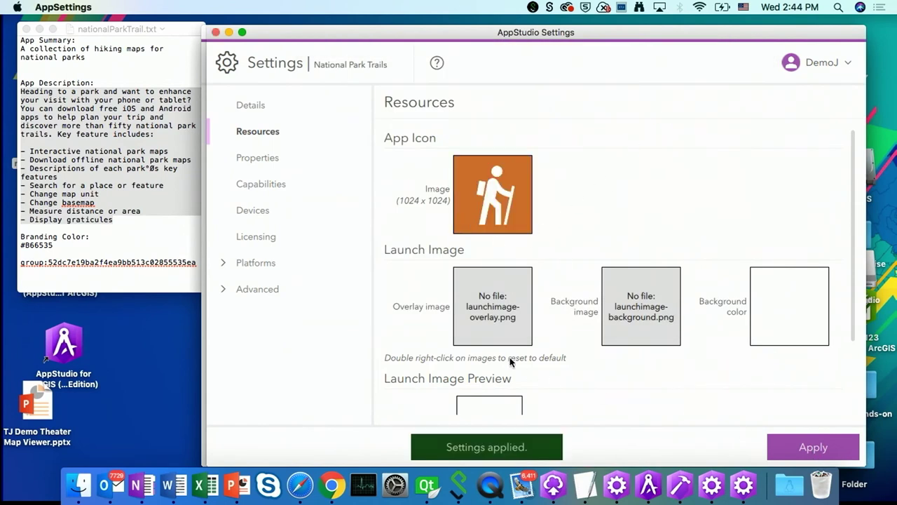
Step: Set StartPage.png as the start screen background image
{"action": "left_click", "coordinate": [258, 159]}
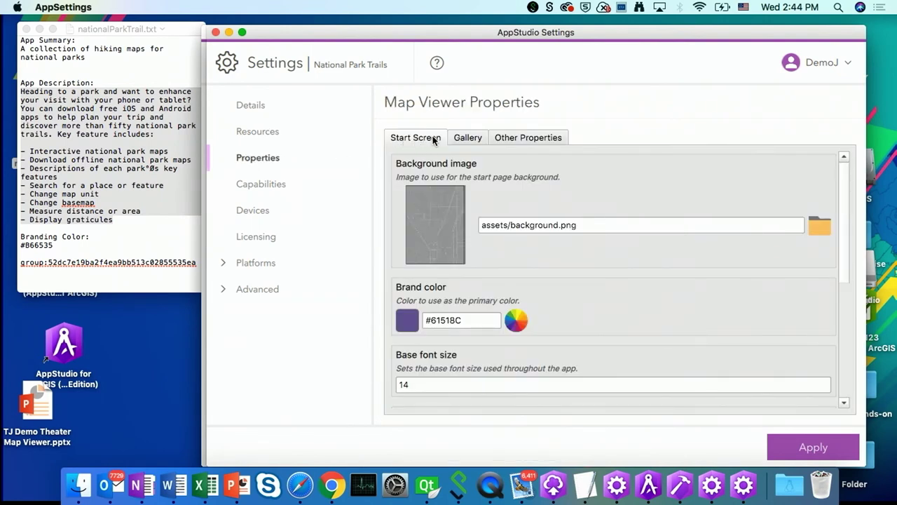
{"action": "left_click", "coordinate": [443, 242]}
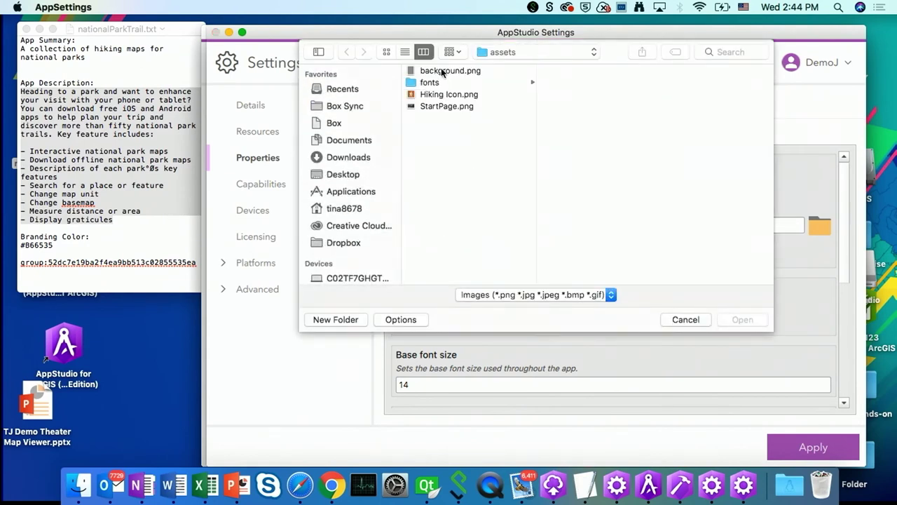
{"action": "double_click", "coordinate": [435, 107]}
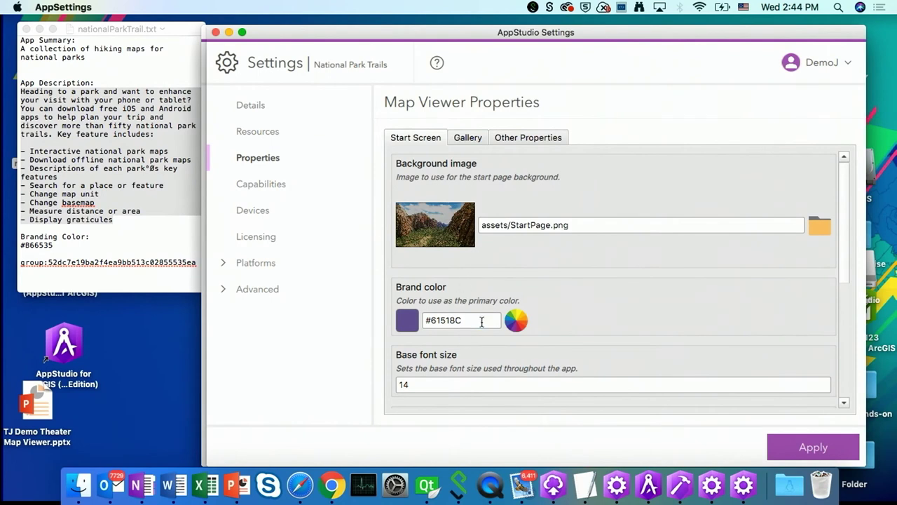
Step: Change the brand colour from #61518C to #B66535 and the base font size to 15
{"action": "left_click", "coordinate": [155, 186]}
{"action": "scroll", "coordinate": [155, 186], "scroll_direction": "down", "scroll_amount": 2}
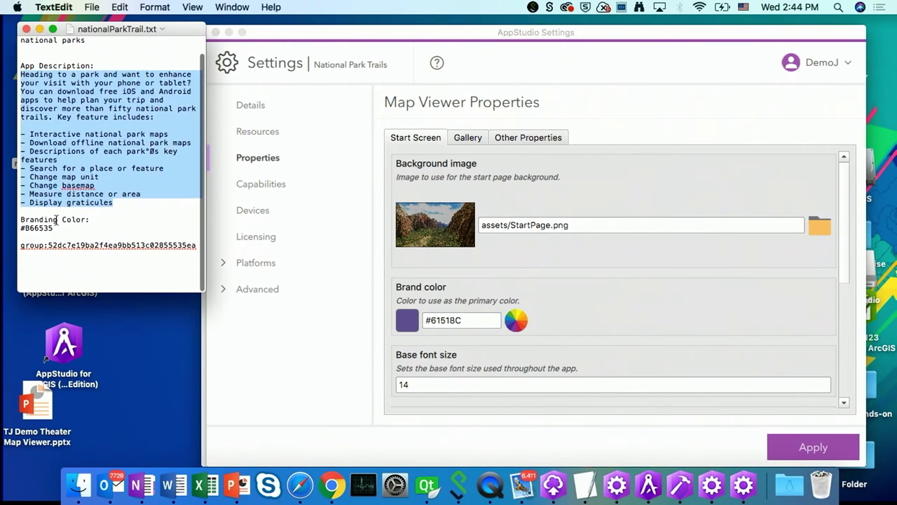
{"action": "left_click_drag", "start_coordinate": [54, 229], "coordinate": [17, 230]}
{"action": "key", "text": "super+c"}
{"action": "left_click", "coordinate": [484, 321]}
{"action": "left_click_drag", "start_coordinate": [483, 321], "coordinate": [402, 326]}
{"action": "key", "text": "super+v"}
{"action": "scroll", "coordinate": [520, 354], "scroll_direction": "down", "scroll_amount": 3}
{"action": "double_click", "coordinate": [426, 287]}
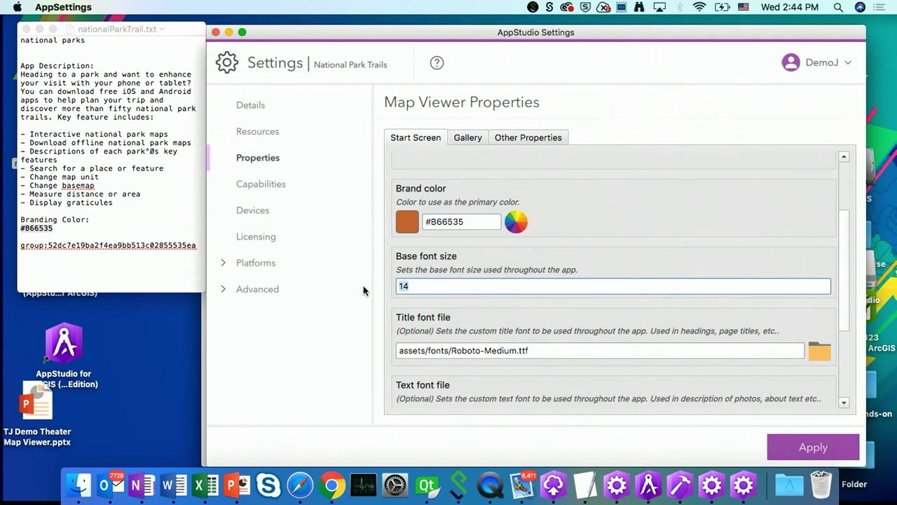
{"action": "type", "text": "15"}
Step: Use NationalPark-Heavy.ttf for titles and NationalPark-Regular.ttf for text, then apply
{"action": "scroll", "coordinate": [556, 304], "scroll_direction": "down", "scroll_amount": 2}
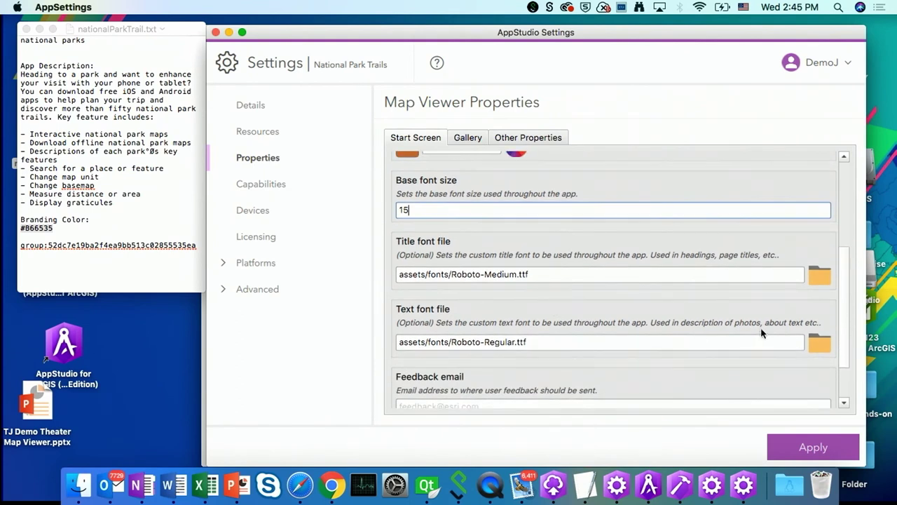
{"action": "left_click", "coordinate": [820, 277]}
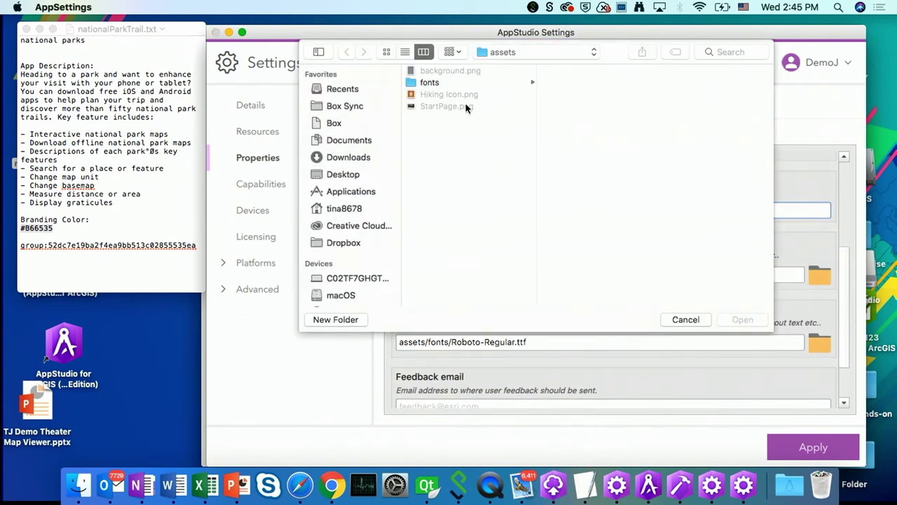
{"action": "left_click", "coordinate": [430, 83]}
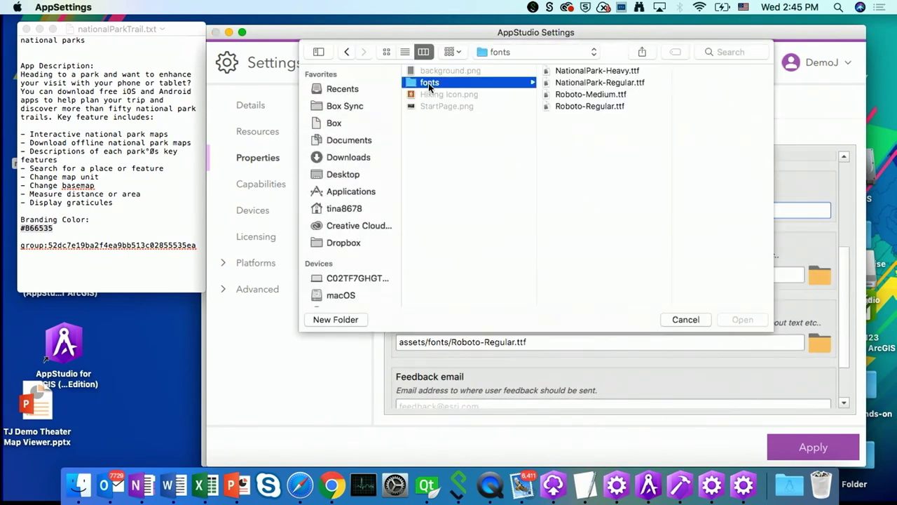
{"action": "double_click", "coordinate": [616, 73]}
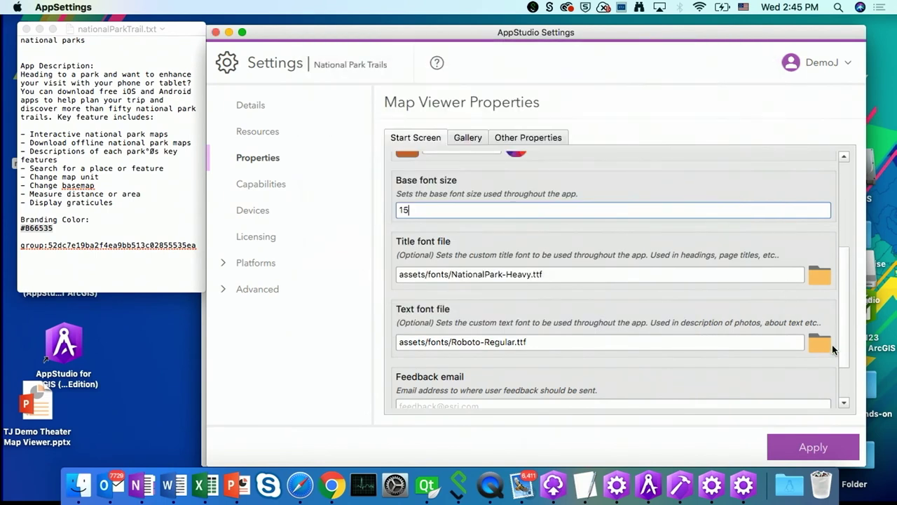
{"action": "left_click", "coordinate": [821, 343]}
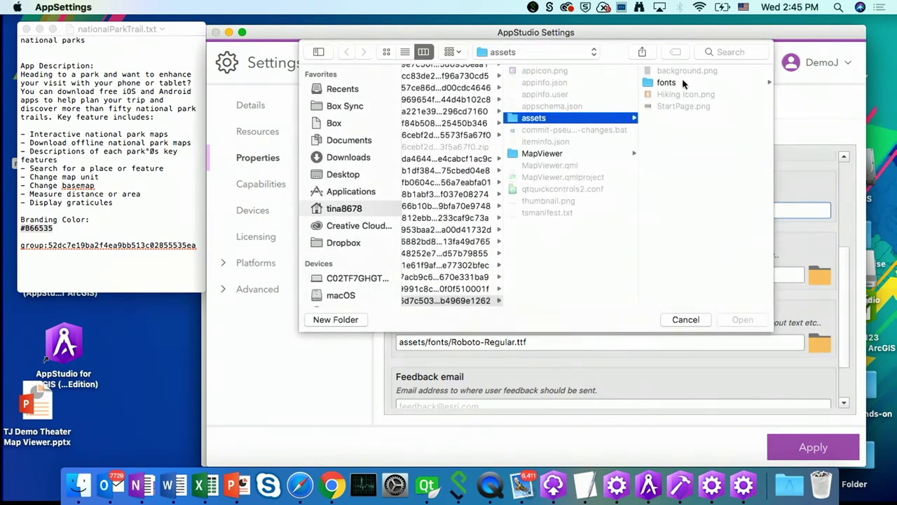
{"action": "left_click", "coordinate": [665, 83]}
{"action": "double_click", "coordinate": [683, 83]}
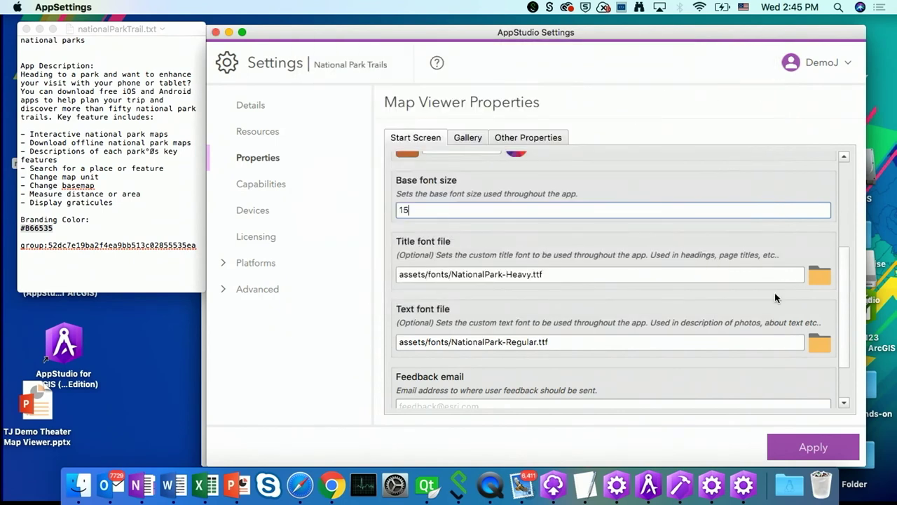
{"action": "scroll", "coordinate": [701, 342], "scroll_direction": "down", "scroll_amount": 3}
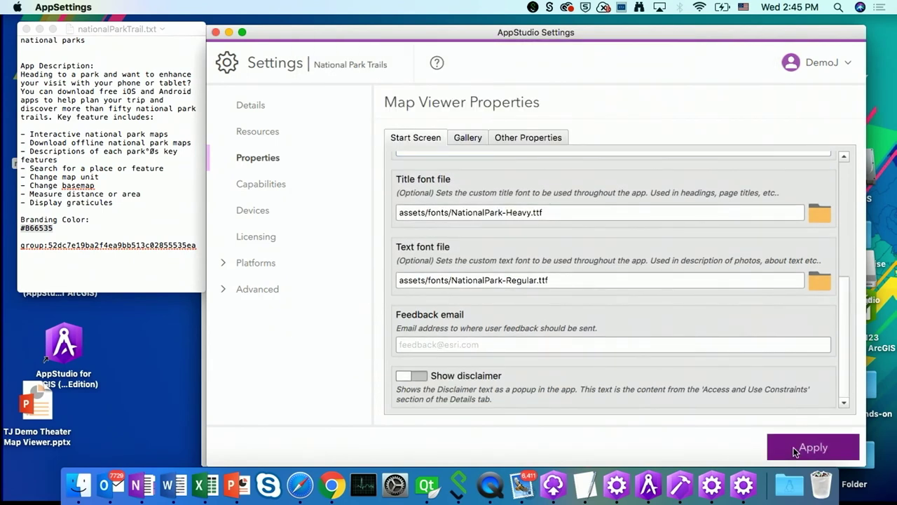
{"action": "left_click", "coordinate": [796, 452]}
{"action": "left_click_drag", "start_coordinate": [281, 28], "coordinate": [575, 32]}
Step: Run National Park Trails, press START to reach its orange-headed gallery, then close it
{"action": "left_click", "coordinate": [449, 195]}
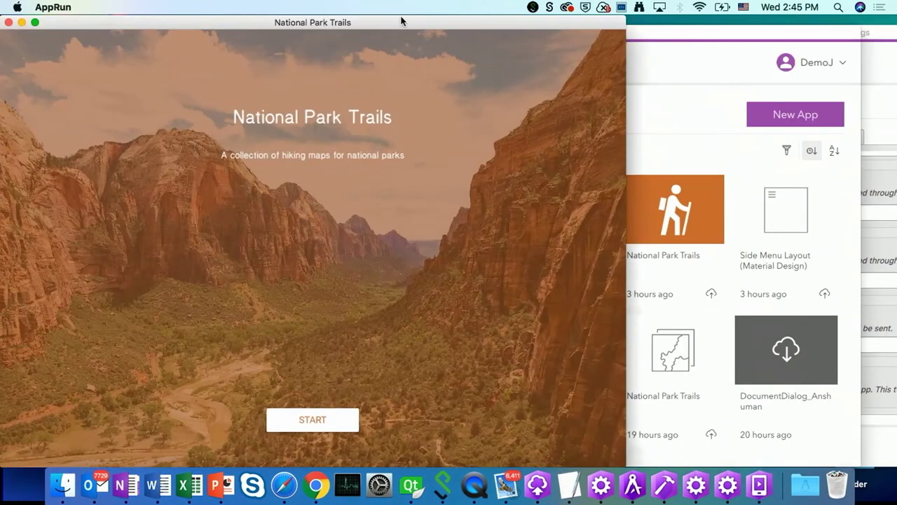
{"action": "left_click_drag", "start_coordinate": [401, 22], "coordinate": [595, 28]}
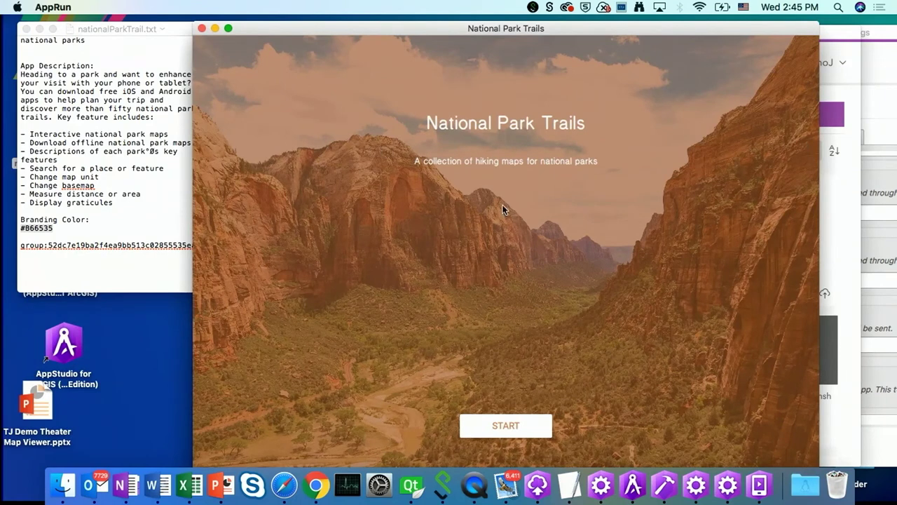
{"action": "left_click", "coordinate": [502, 430]}
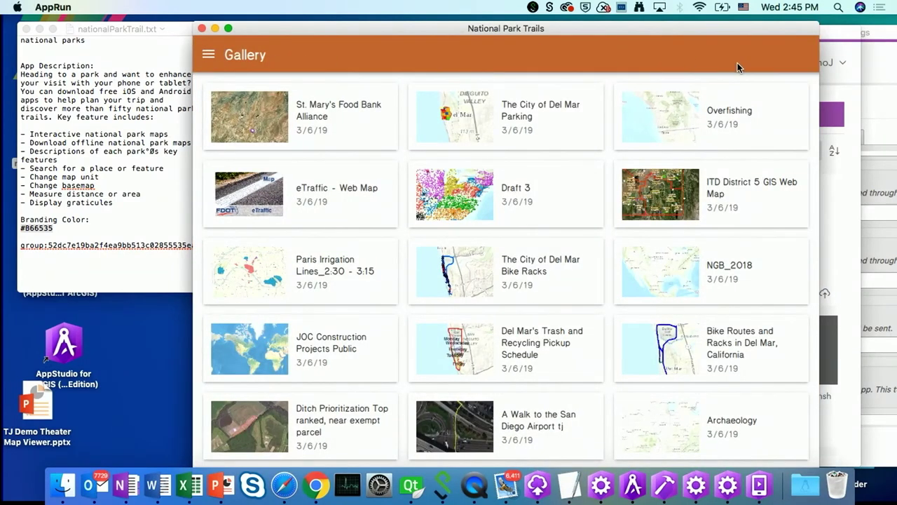
{"action": "left_click_drag", "start_coordinate": [687, 28], "coordinate": [660, 28]}
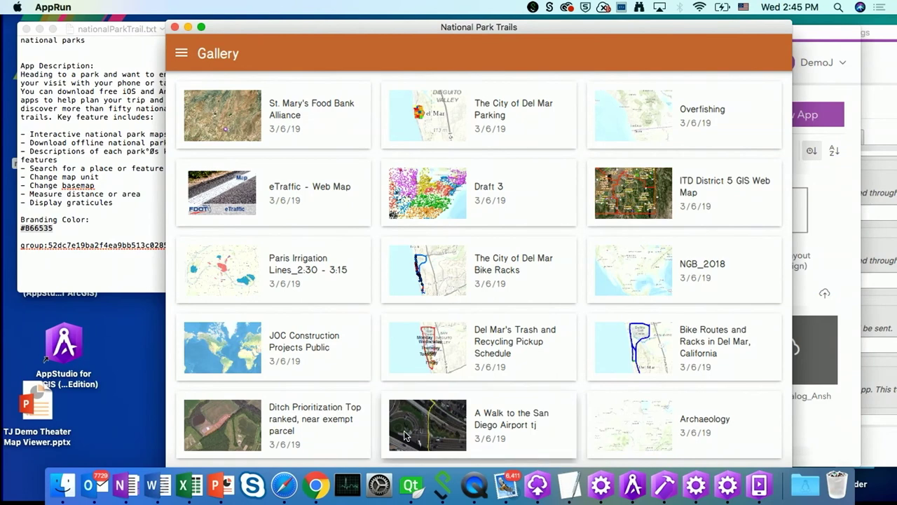
{"action": "left_click", "coordinate": [175, 27]}
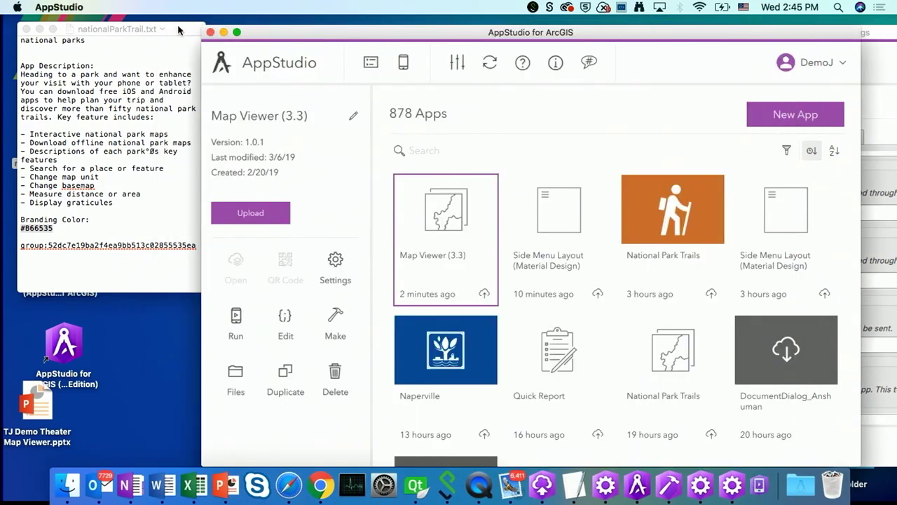
Step: Open the TJ Demo Theater Map Viewer deck in PowerPoint and show its Maps Query slide
{"action": "left_click", "coordinate": [884, 51]}
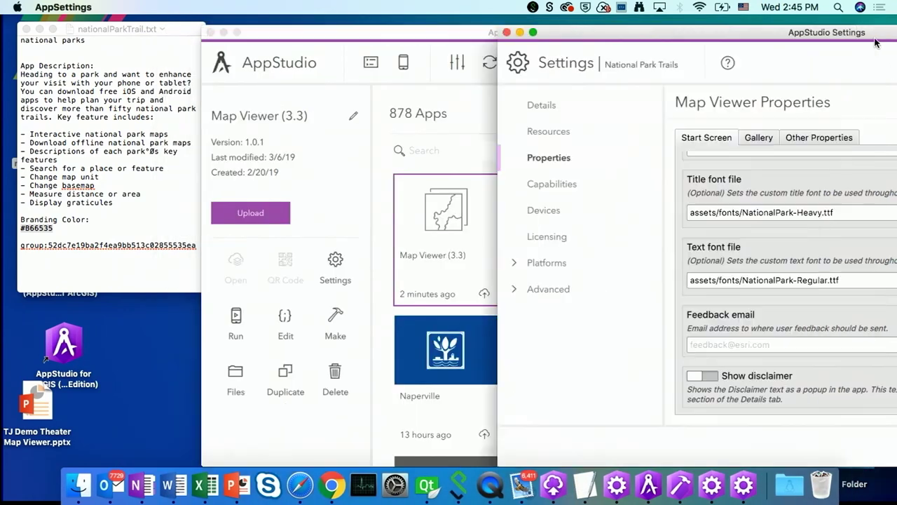
{"action": "key", "text": "F11"}
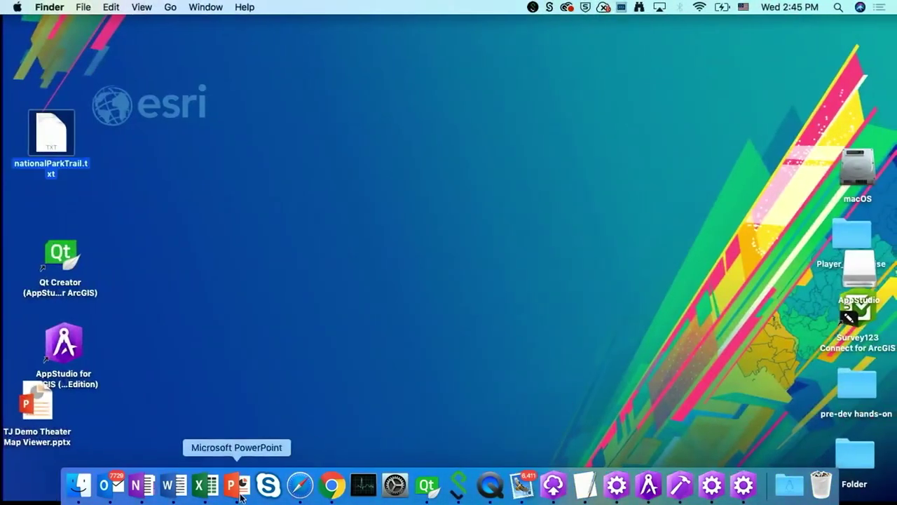
{"action": "left_click", "coordinate": [234, 485]}
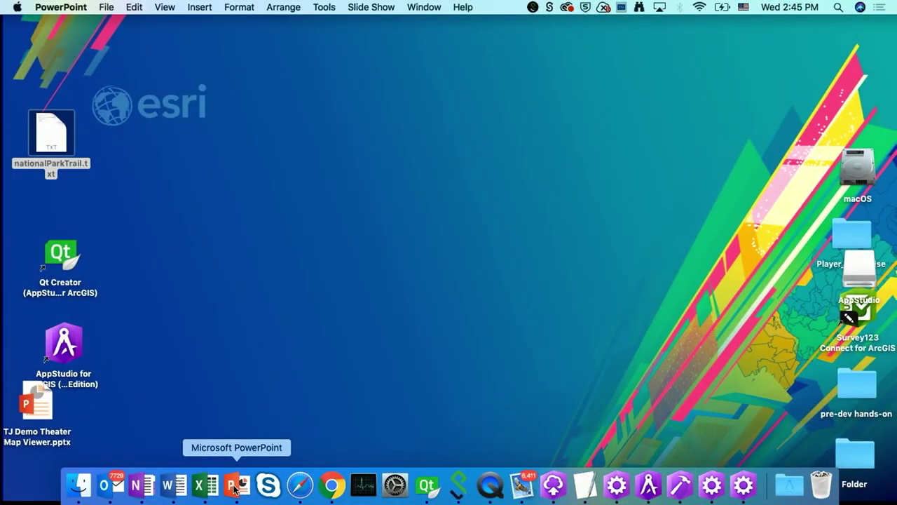
{"action": "double_click", "coordinate": [21, 401]}
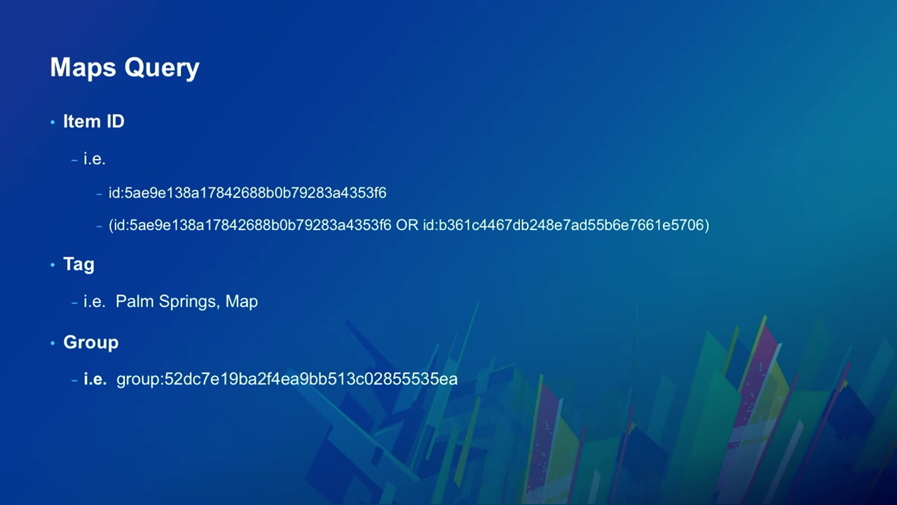
{"action": "key", "text": "Right"}
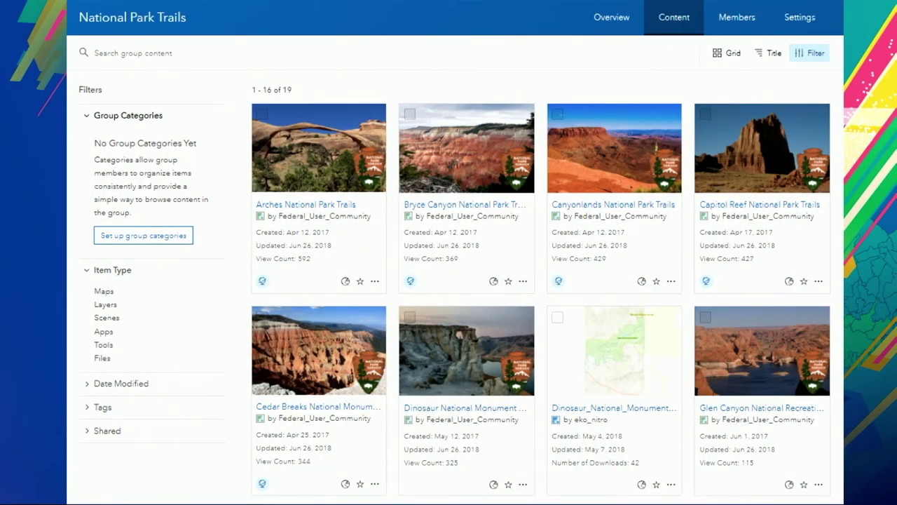
{"action": "key", "text": "Left"}
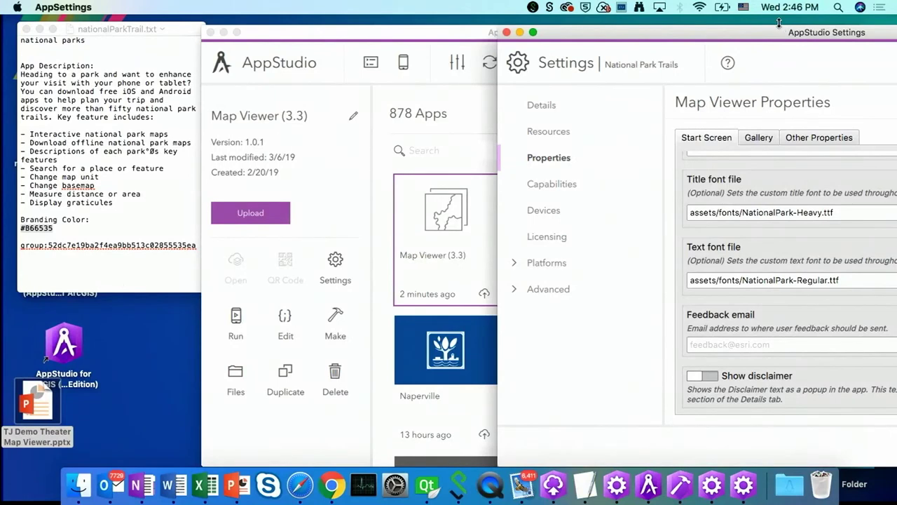
Step: Paste group:52dc7e19ba2f4ea9bb513c02855535ea from the notes into the Gallery Maps query and apply it
{"action": "double_click", "coordinate": [661, 30]}
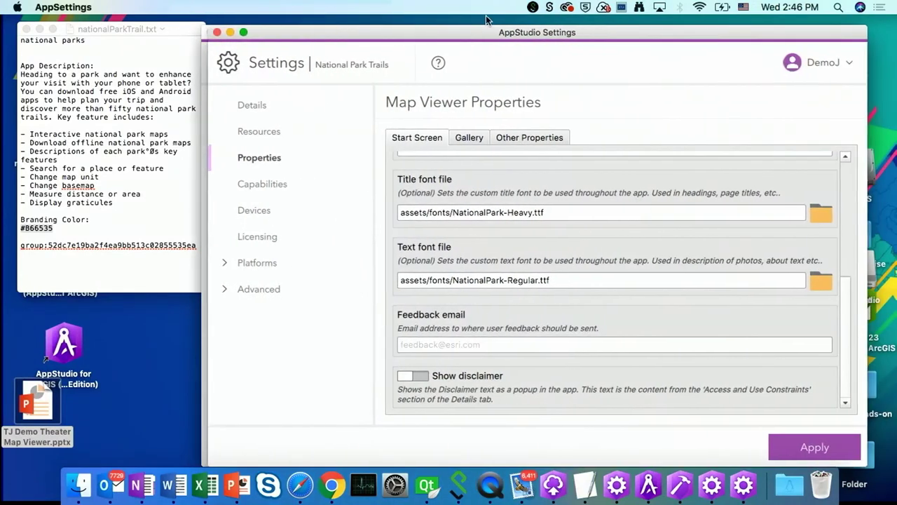
{"action": "left_click", "coordinate": [470, 140]}
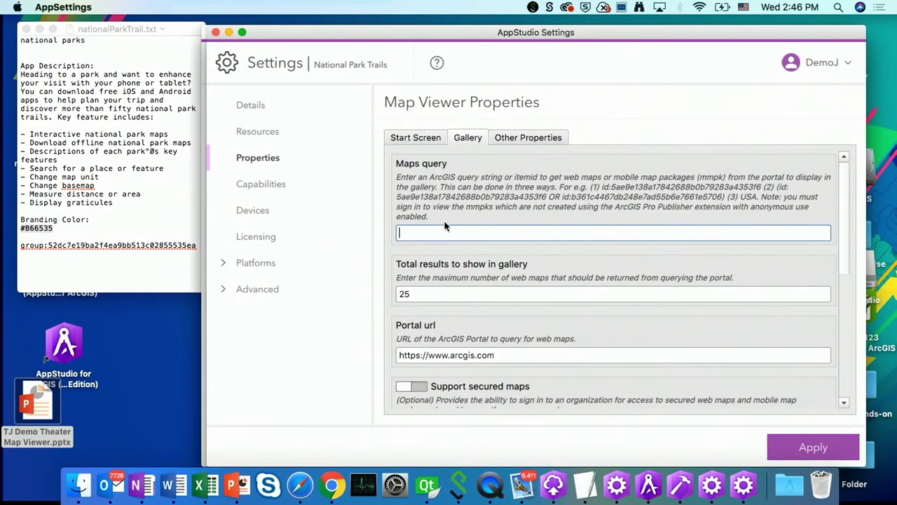
{"action": "left_click", "coordinate": [81, 255]}
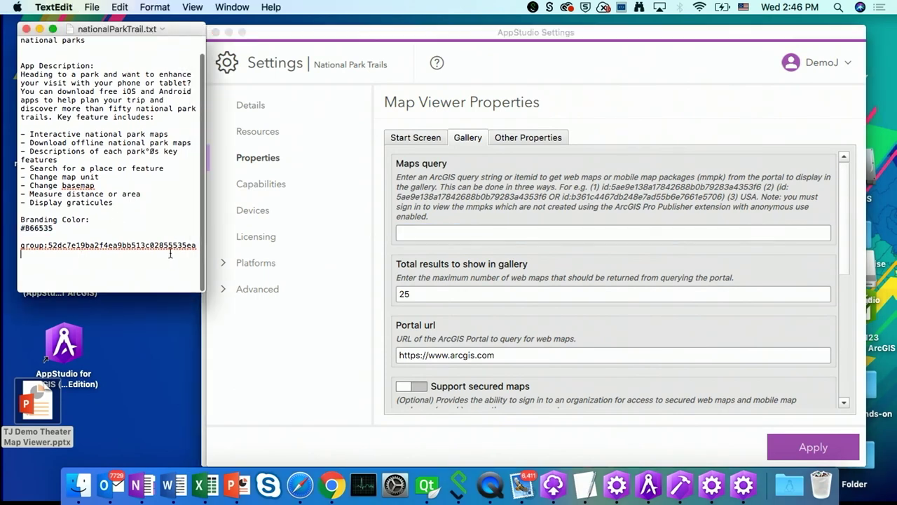
{"action": "left_click_drag", "start_coordinate": [21, 246], "coordinate": [197, 244]}
{"action": "key", "text": "super+c"}
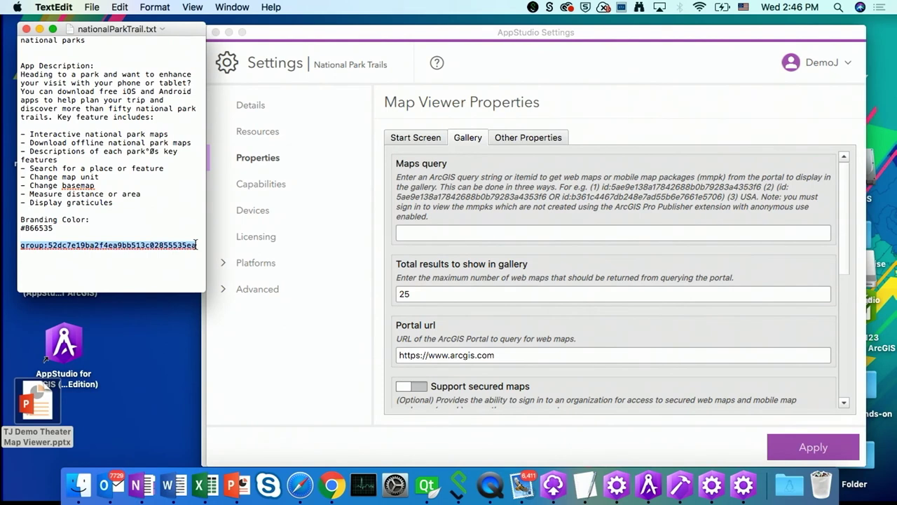
{"action": "left_click", "coordinate": [428, 236]}
{"action": "key", "text": "super+v"}
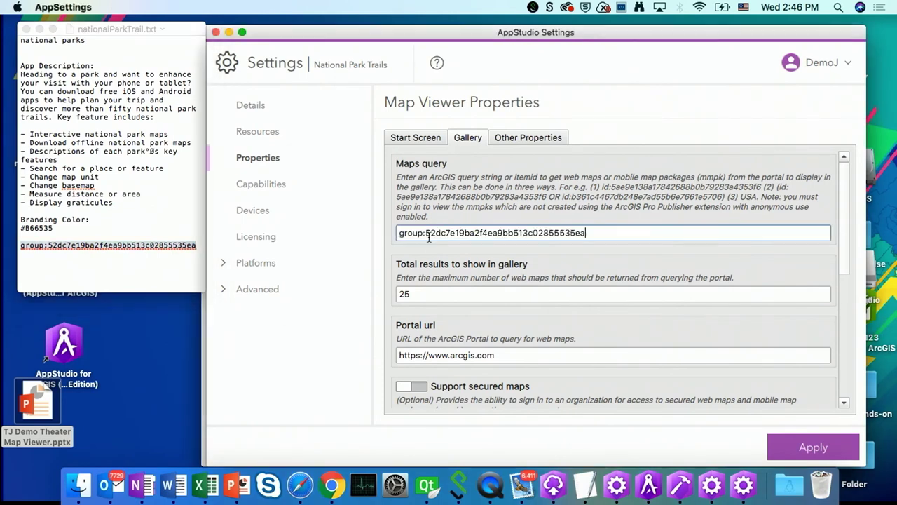
{"action": "scroll", "coordinate": [436, 241], "scroll_direction": "down", "scroll_amount": 1}
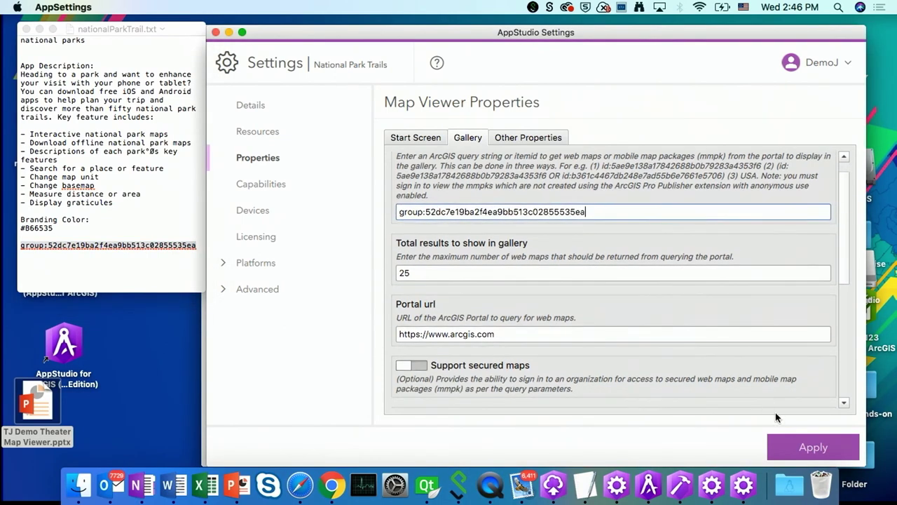
{"action": "left_click", "coordinate": [812, 448]}
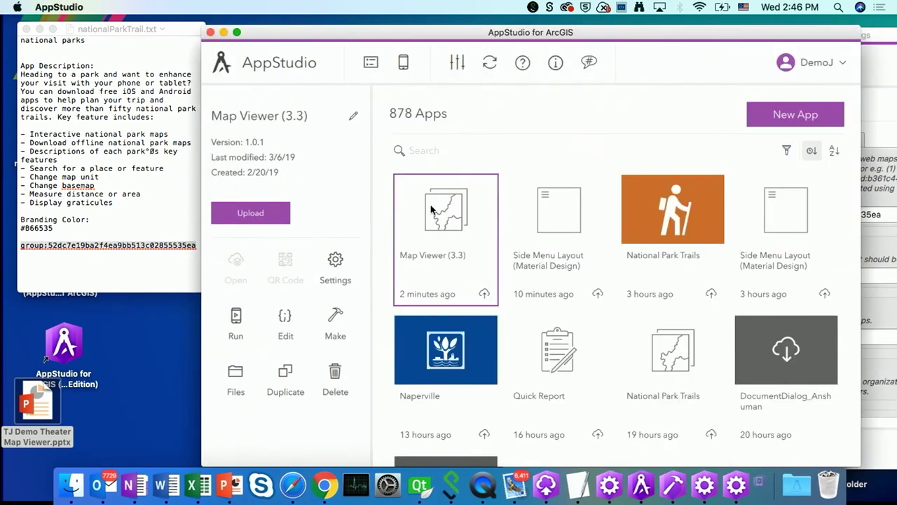
Step: Test-run National Park Trails, browse its Zion-to-Bryce Canyon trail maps, then close it
{"action": "double_click", "coordinate": [431, 209]}
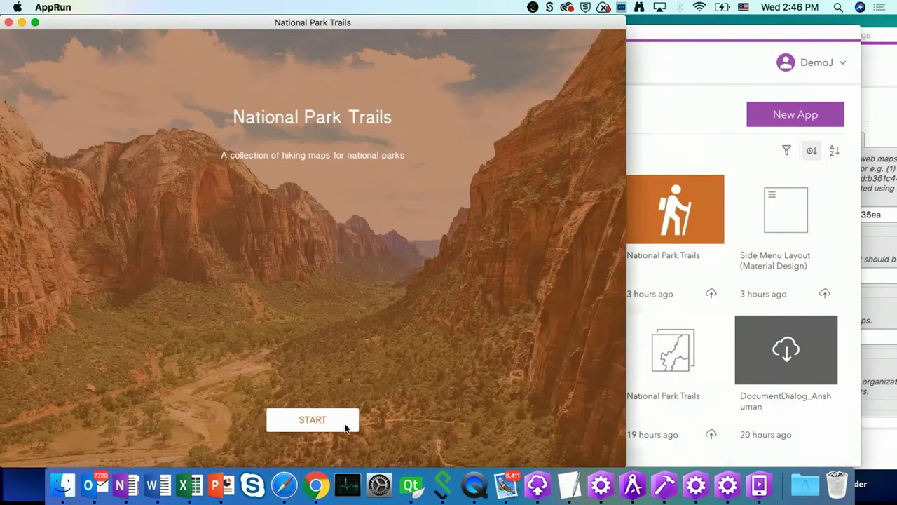
{"action": "left_click", "coordinate": [312, 420]}
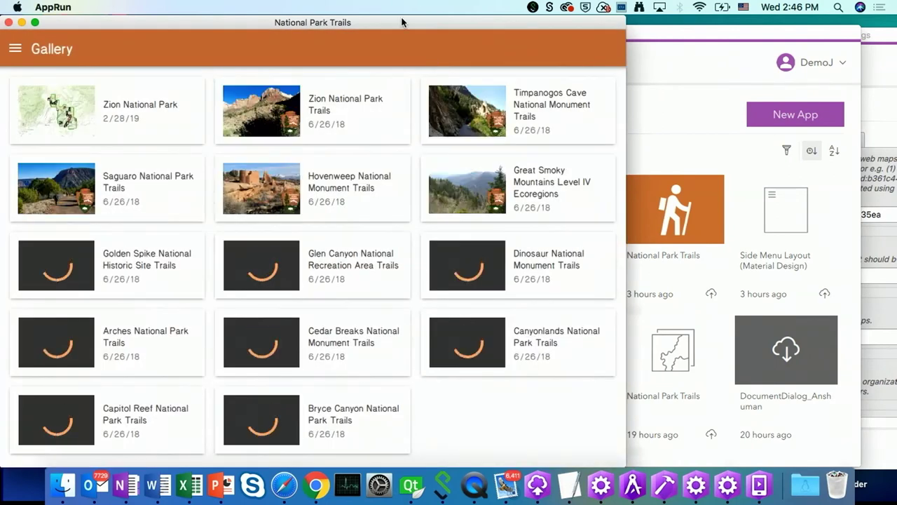
{"action": "left_click_drag", "start_coordinate": [400, 23], "coordinate": [550, 25]}
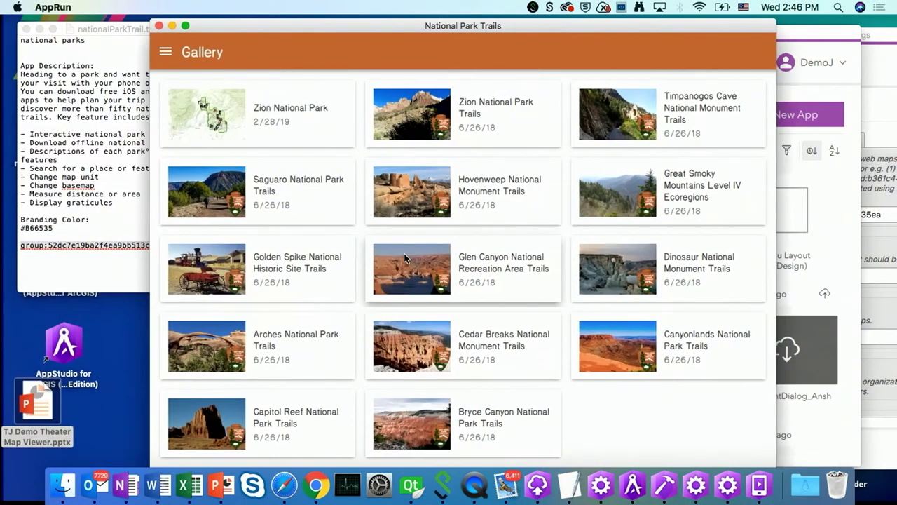
{"action": "scroll", "coordinate": [581, 328], "scroll_direction": "down", "scroll_amount": 1}
{"action": "scroll", "coordinate": [581, 324], "scroll_direction": "up", "scroll_amount": 1}
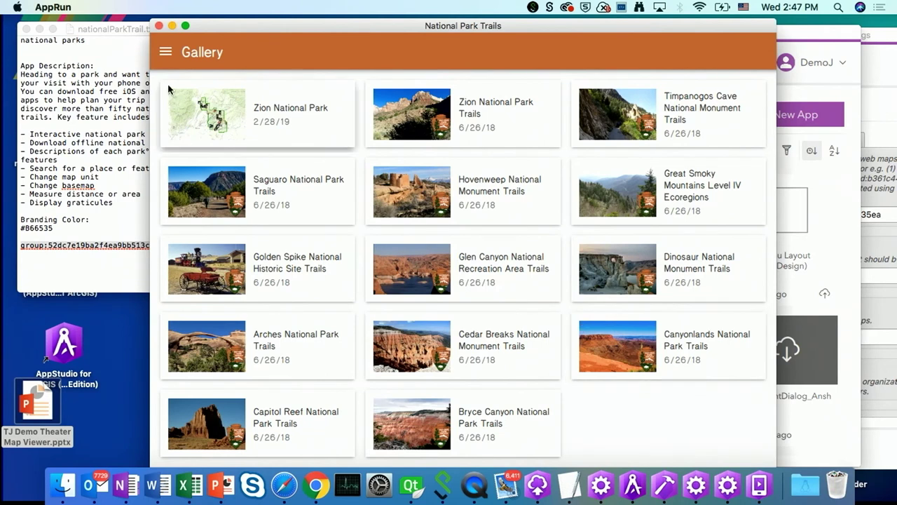
{"action": "left_click", "coordinate": [160, 26]}
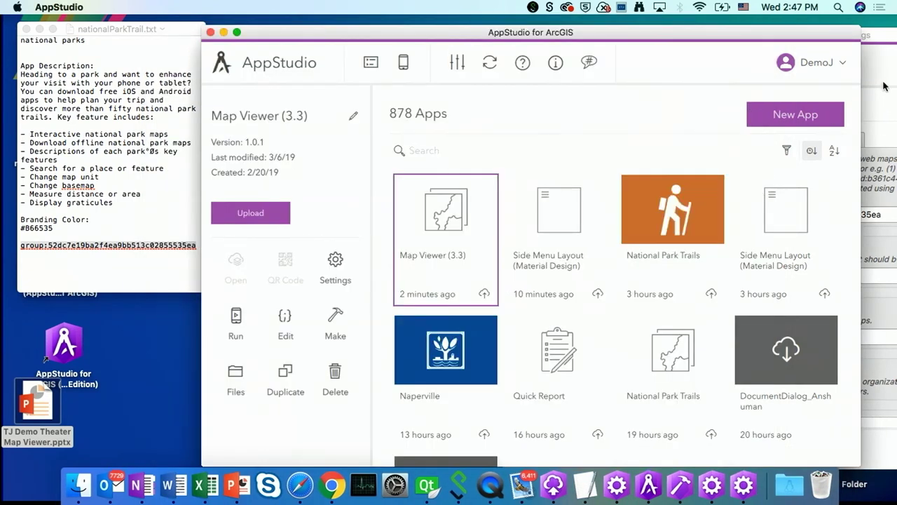
Step: Set Maps to Show in Gallery to Show Both in the Gallery settings and apply
{"action": "left_click", "coordinate": [813, 36]}
{"action": "left_click_drag", "start_coordinate": [813, 37], "coordinate": [470, 36]}
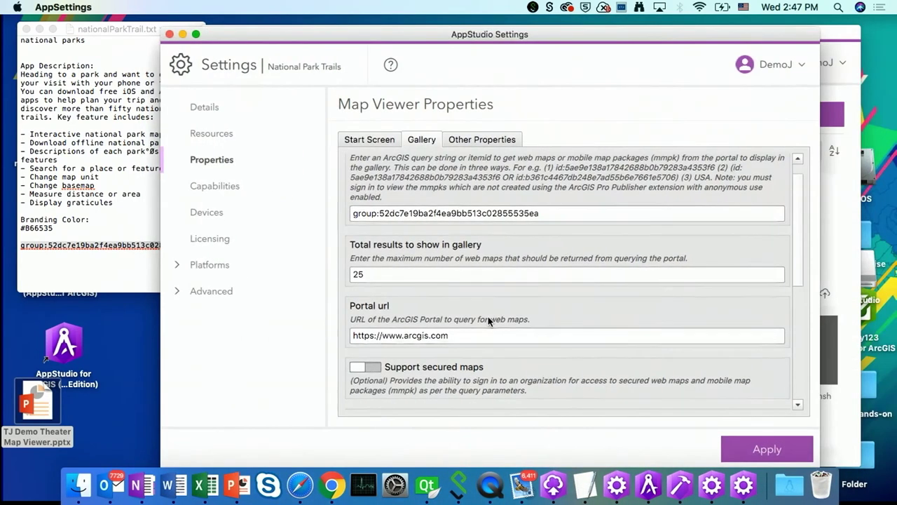
{"action": "scroll", "coordinate": [487, 316], "scroll_direction": "down", "scroll_amount": 5}
{"action": "scroll", "coordinate": [488, 316], "scroll_direction": "down", "scroll_amount": 4}
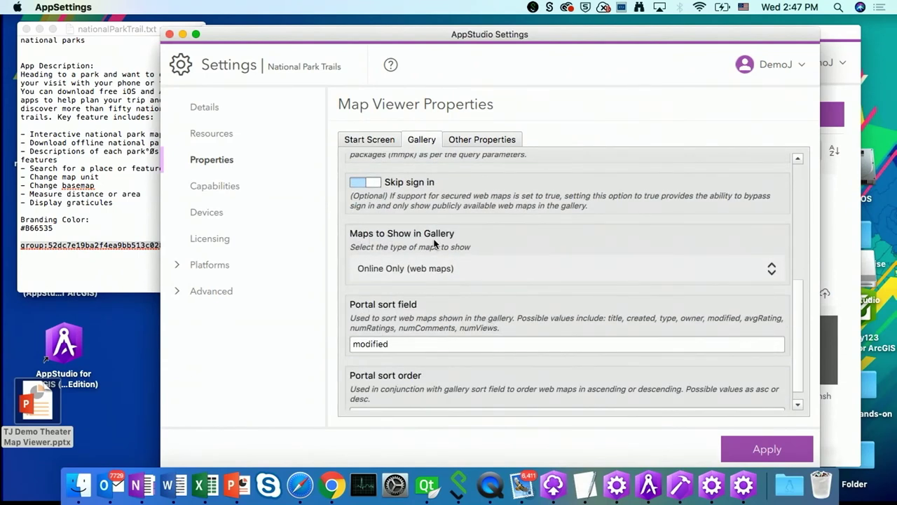
{"action": "left_click", "coordinate": [448, 277]}
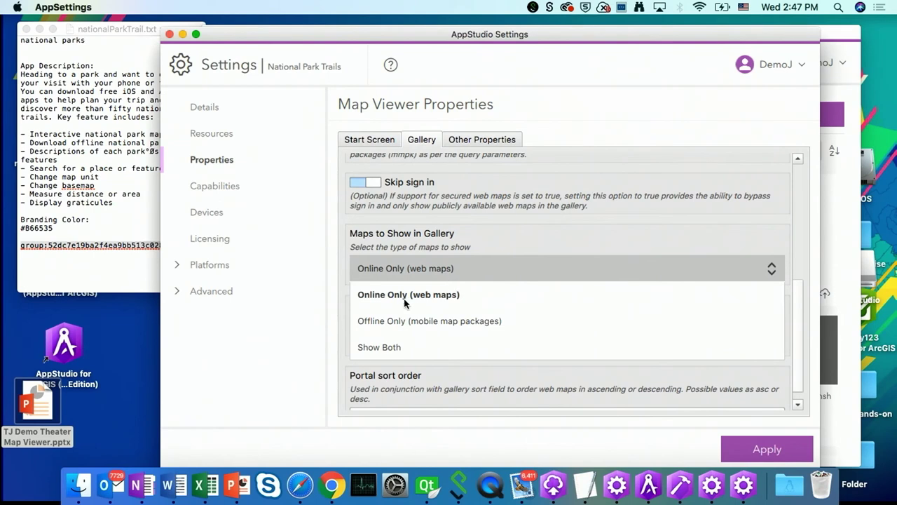
{"action": "left_click", "coordinate": [405, 348]}
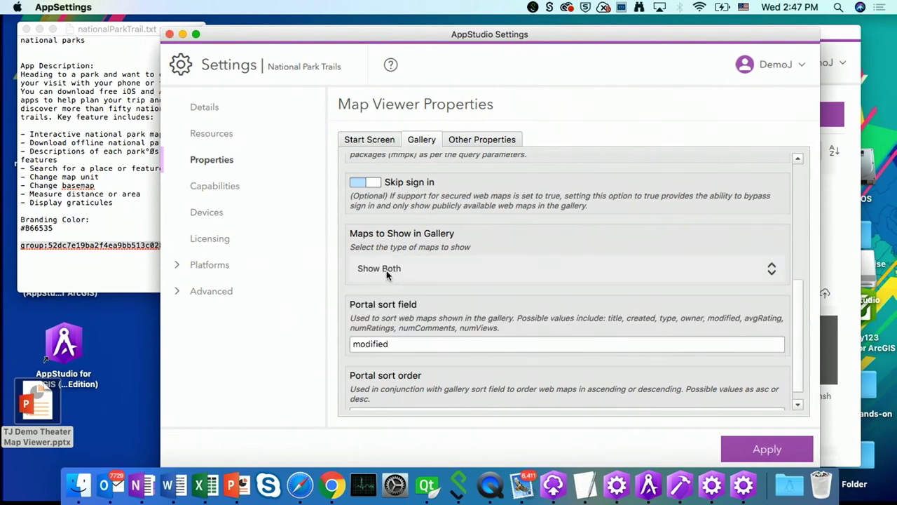
{"action": "left_click", "coordinate": [755, 452]}
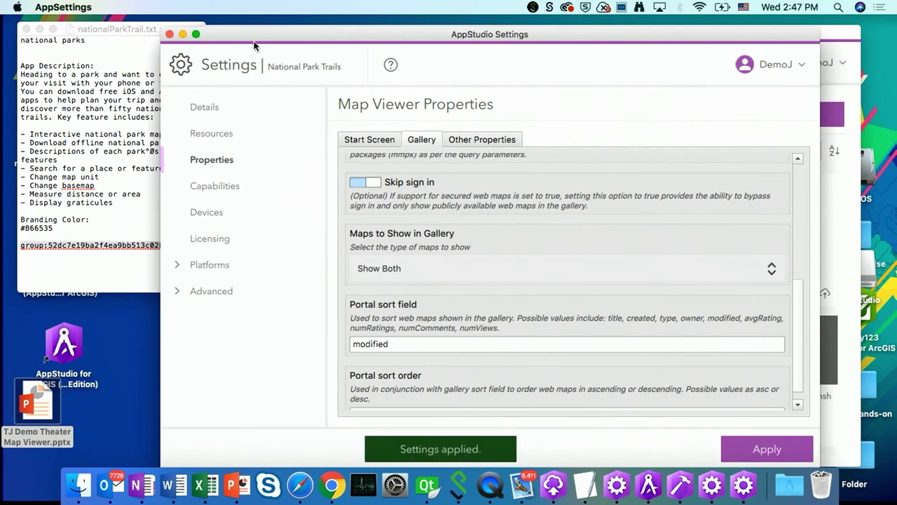
{"action": "left_click_drag", "start_coordinate": [253, 37], "coordinate": [666, 46]}
Step: Run National Park Trails and compare its Offline Maps and Web Maps gallery tabs
{"action": "double_click", "coordinate": [426, 196]}
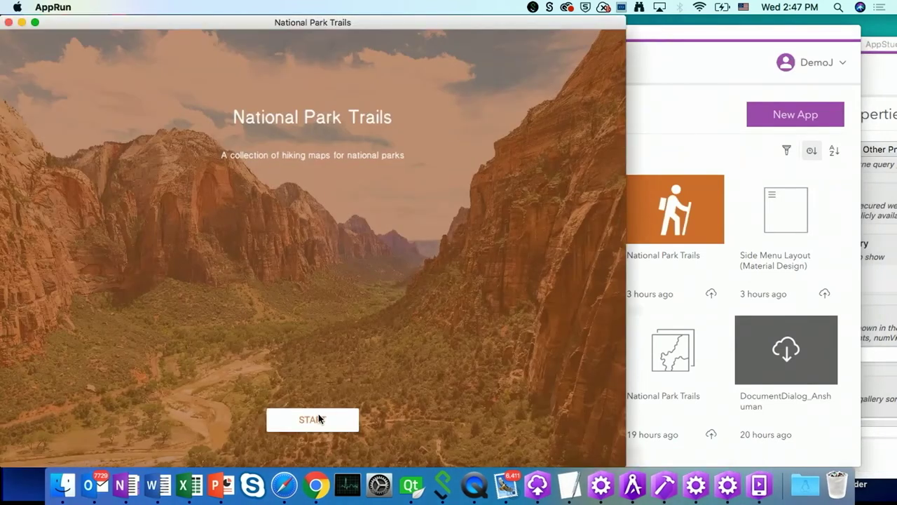
{"action": "left_click", "coordinate": [319, 418]}
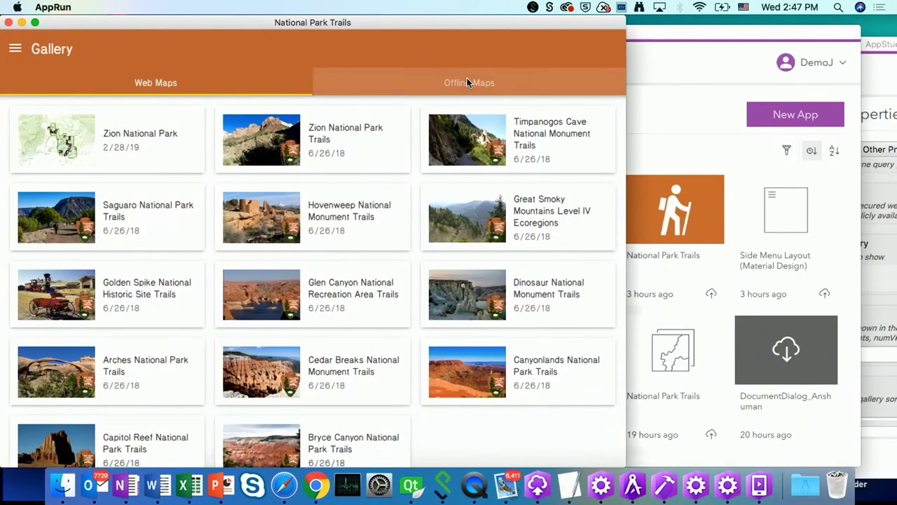
{"action": "left_click", "coordinate": [467, 78]}
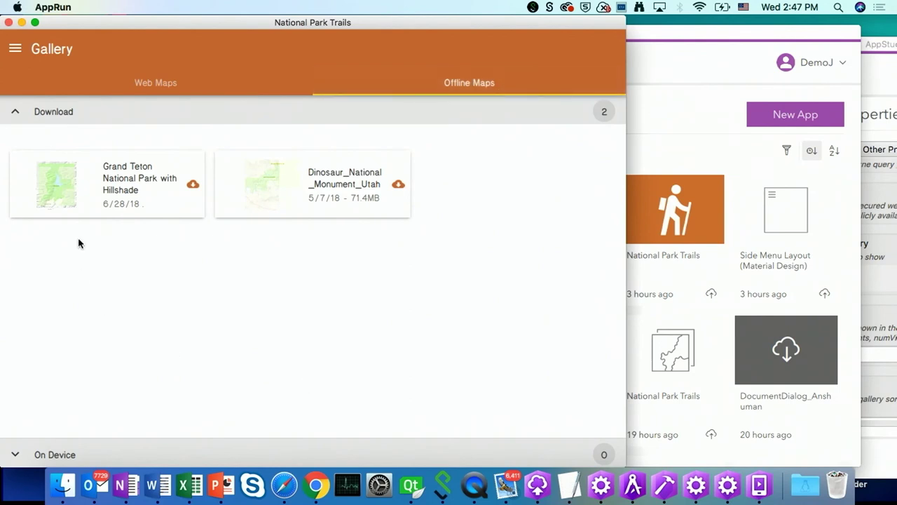
{"action": "left_click_drag", "start_coordinate": [388, 24], "coordinate": [614, 39]}
{"action": "left_click", "coordinate": [388, 99]}
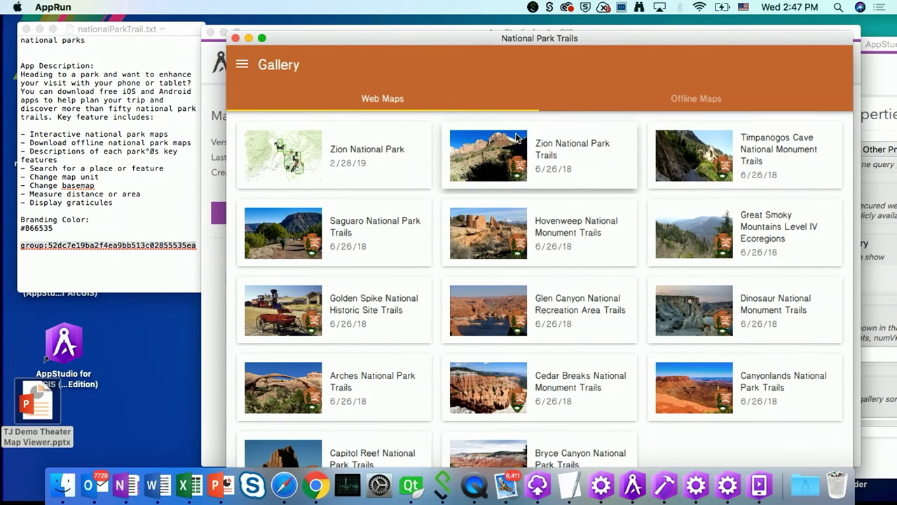
Step: Turn on Support secured maps in the Gallery settings and apply it
{"action": "left_click", "coordinate": [237, 38]}
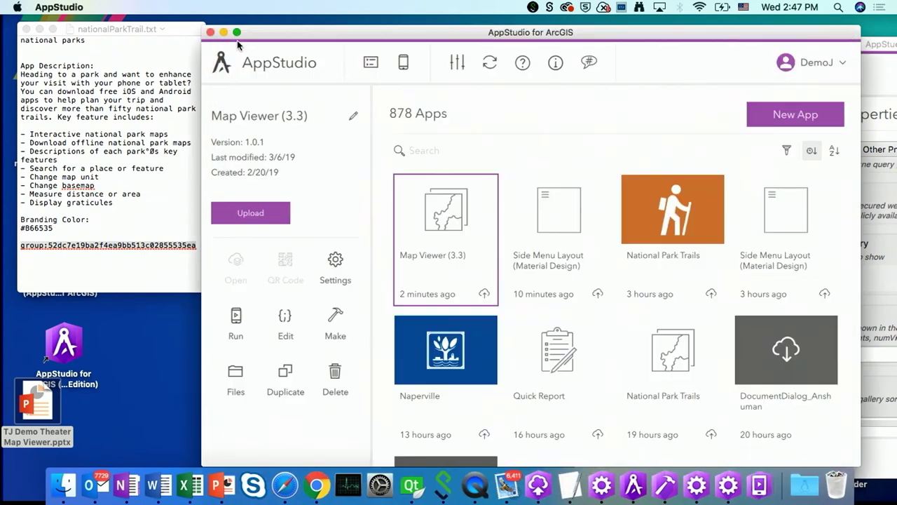
{"action": "left_click", "coordinate": [335, 266]}
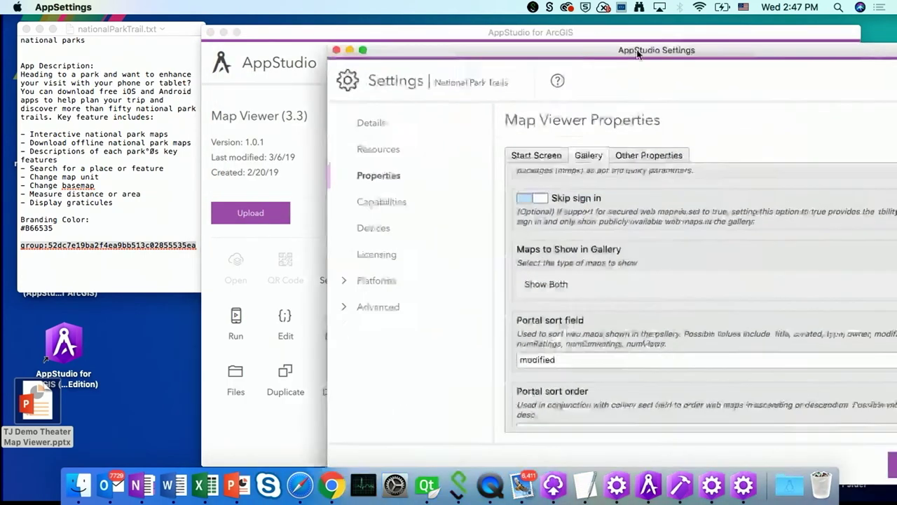
{"action": "left_click_drag", "start_coordinate": [638, 54], "coordinate": [553, 35]}
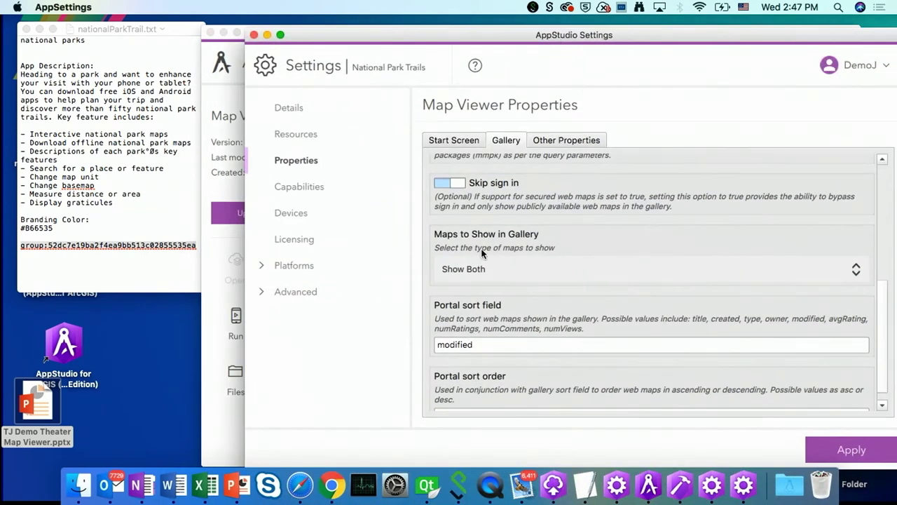
{"action": "scroll", "coordinate": [481, 248], "scroll_direction": "up", "scroll_amount": 3}
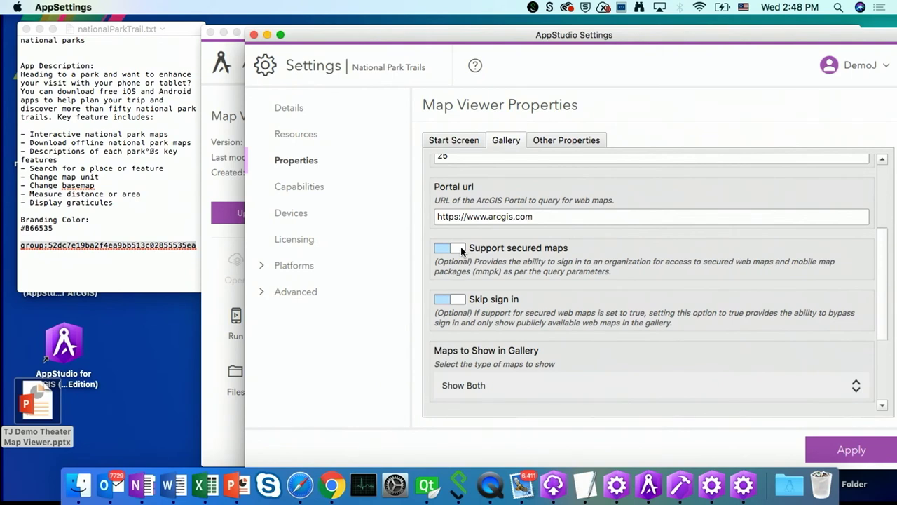
{"action": "left_click", "coordinate": [848, 446]}
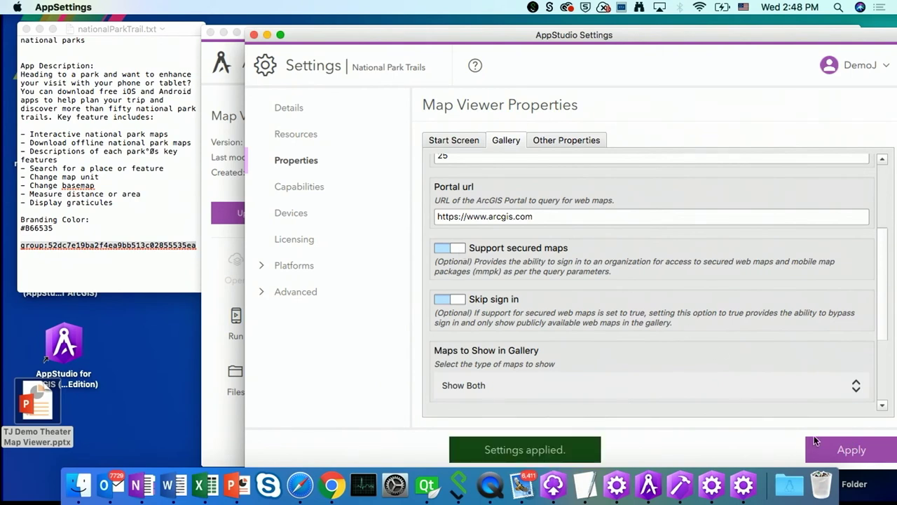
{"action": "left_click", "coordinate": [264, 35]}
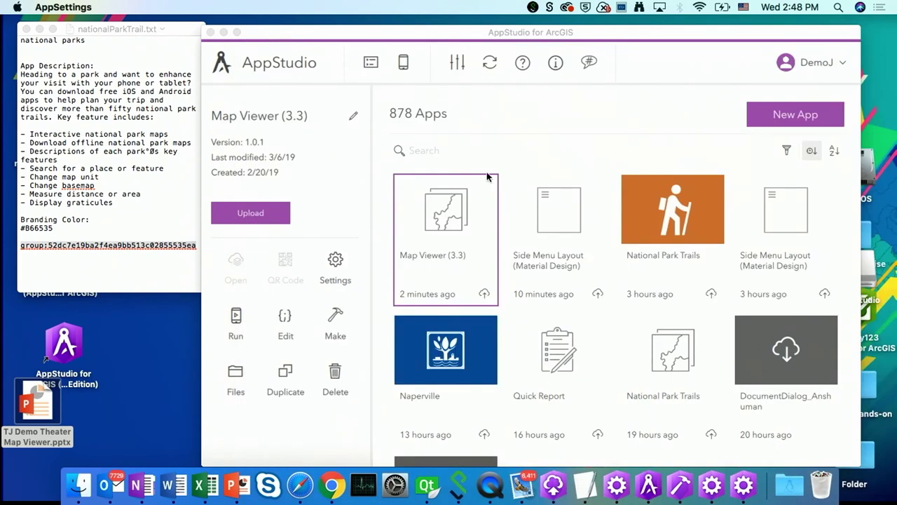
Step: Upload National Park Trails to ArcGIS Online as version 1.0.1, unshared
{"action": "left_click", "coordinate": [265, 214]}
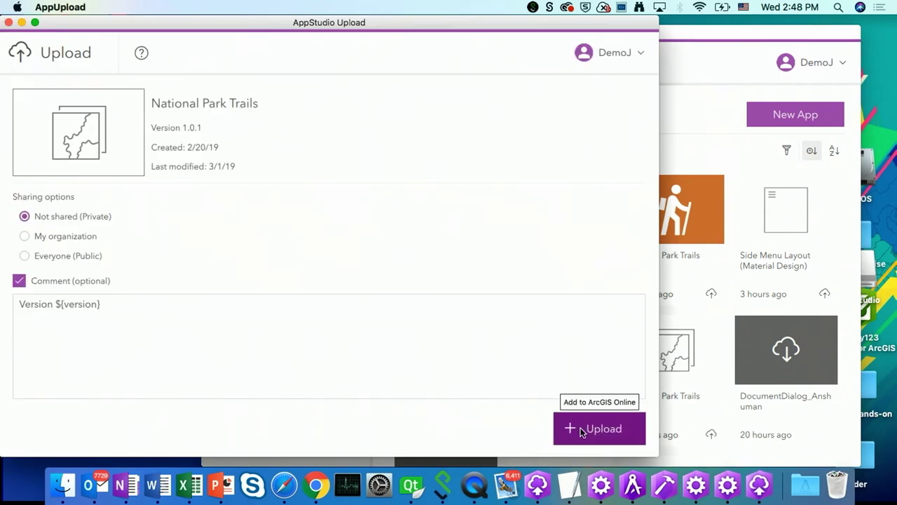
{"action": "left_click", "coordinate": [580, 430]}
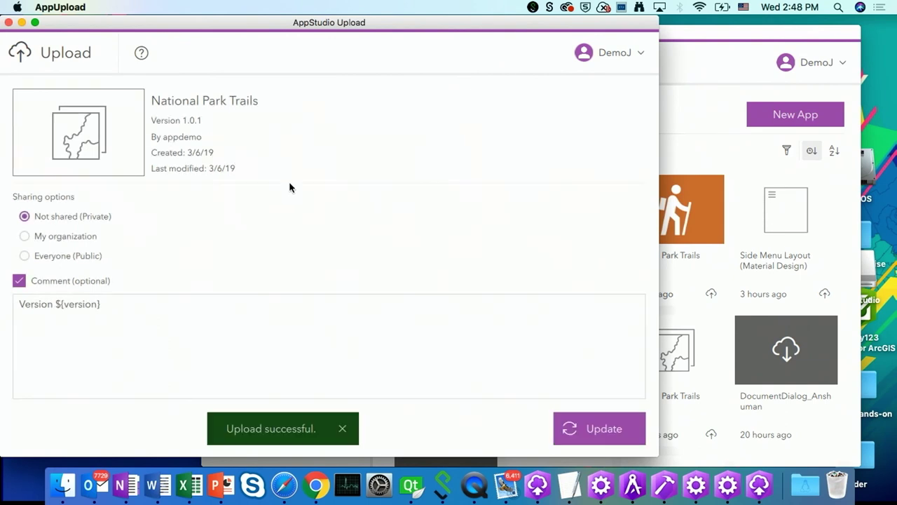
{"action": "left_click", "coordinate": [8, 24]}
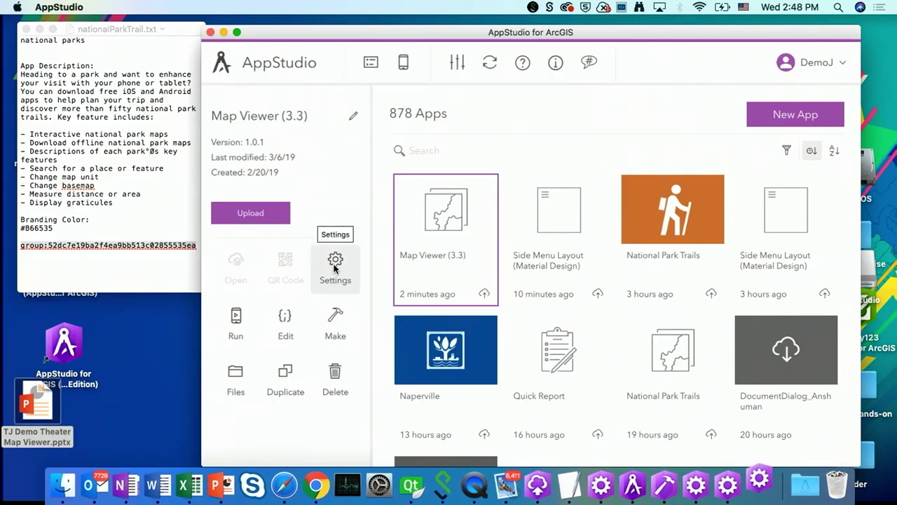
Step: Register the app under Licensing to generate an ArcGIS Client ID, and apply it
{"action": "left_click_drag", "start_coordinate": [420, 34], "coordinate": [579, 33]}
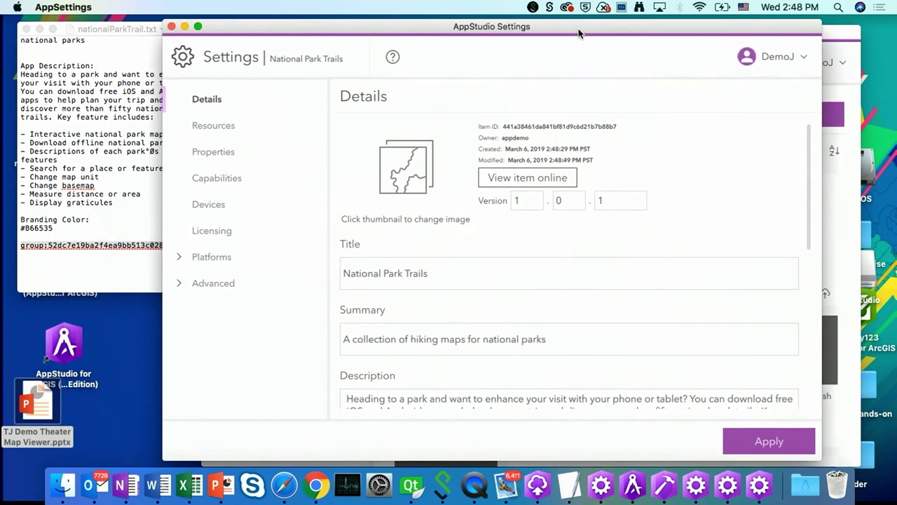
{"action": "left_click", "coordinate": [208, 239]}
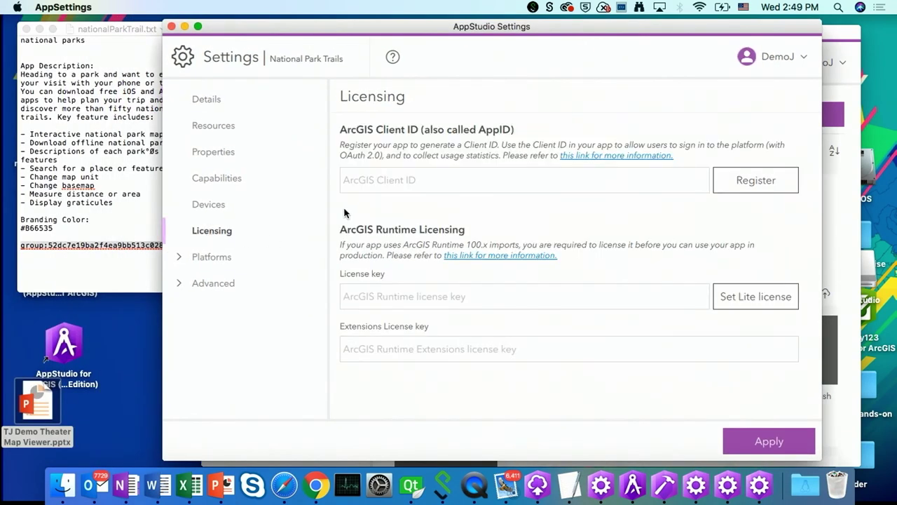
{"action": "left_click", "coordinate": [748, 185]}
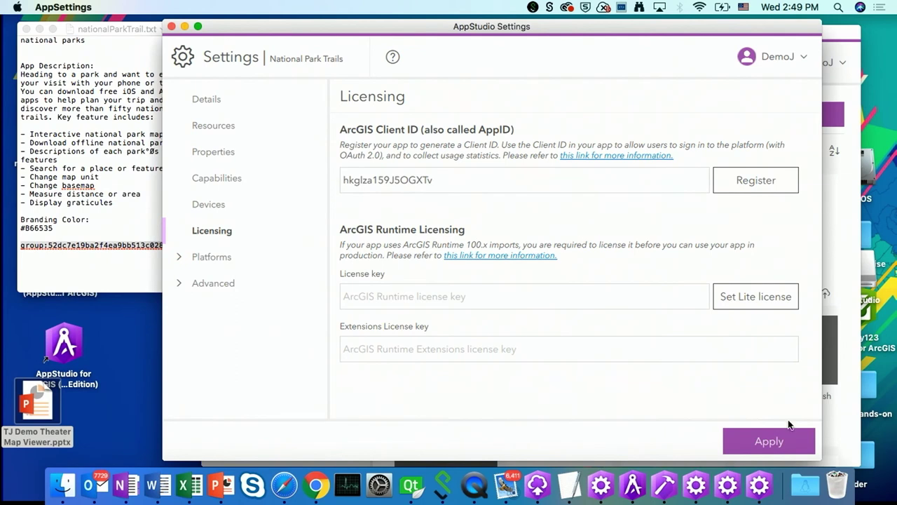
{"action": "left_click", "coordinate": [763, 450]}
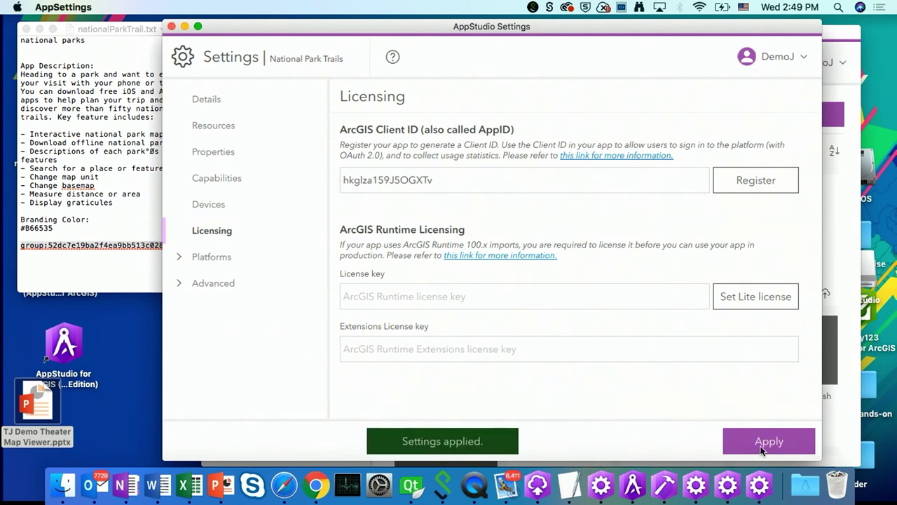
{"action": "left_click", "coordinate": [171, 26]}
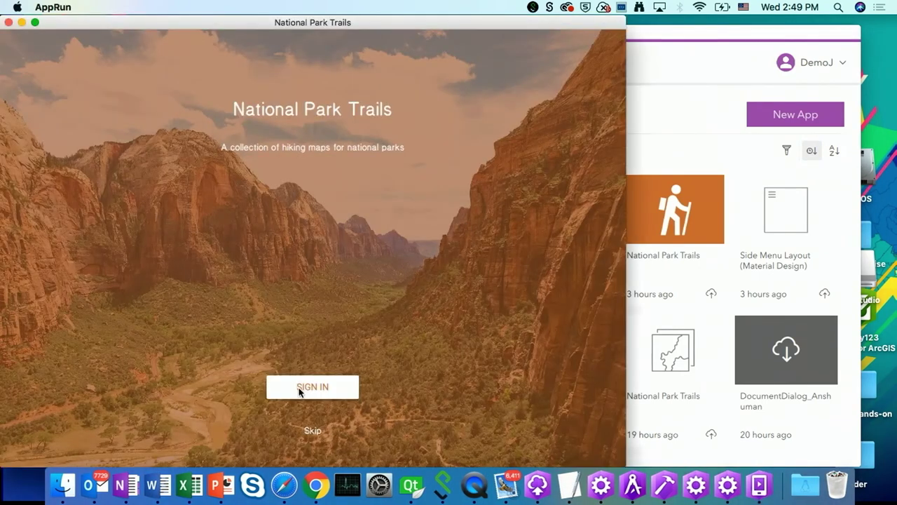
Step: Sign in to the app with the account username and password and enable Touch ID
{"action": "left_click", "coordinate": [307, 389]}
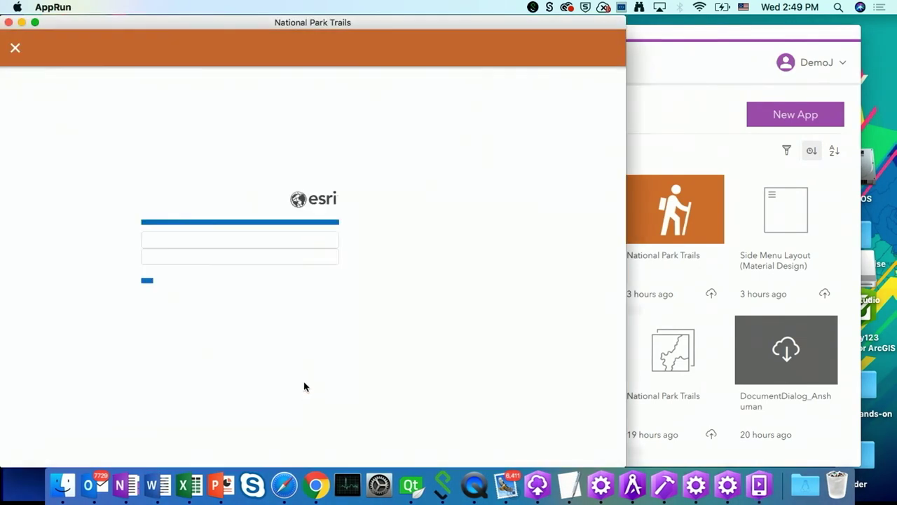
{"action": "type", "text": "appdemo"}
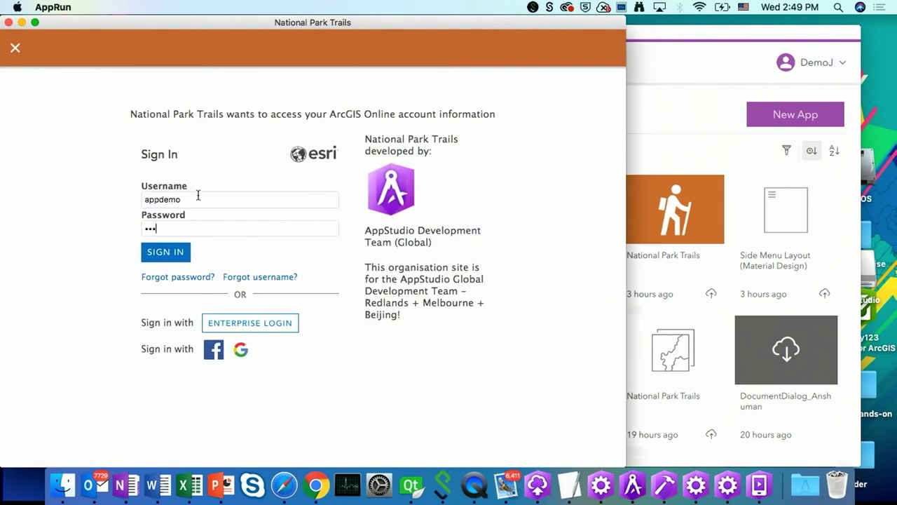
{"action": "type", "text": "••••••••••••"}
{"action": "key", "text": "Return"}
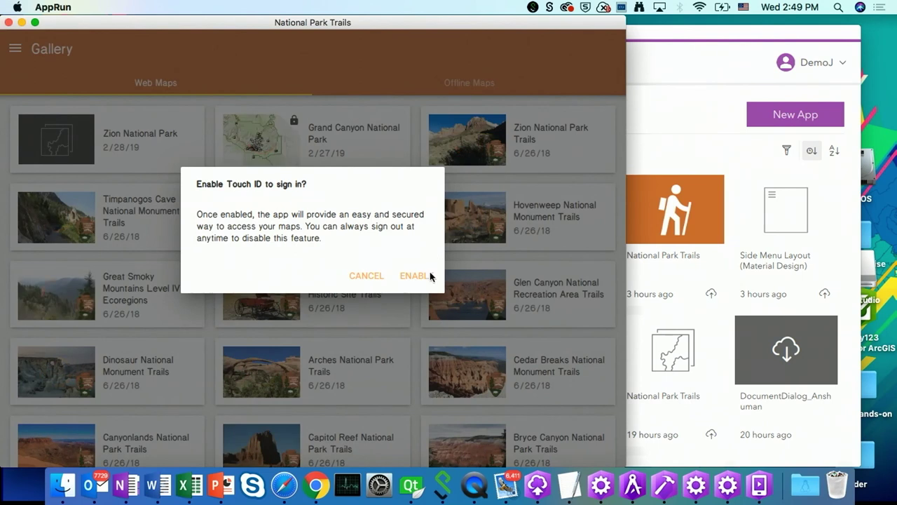
{"action": "left_click", "coordinate": [429, 275]}
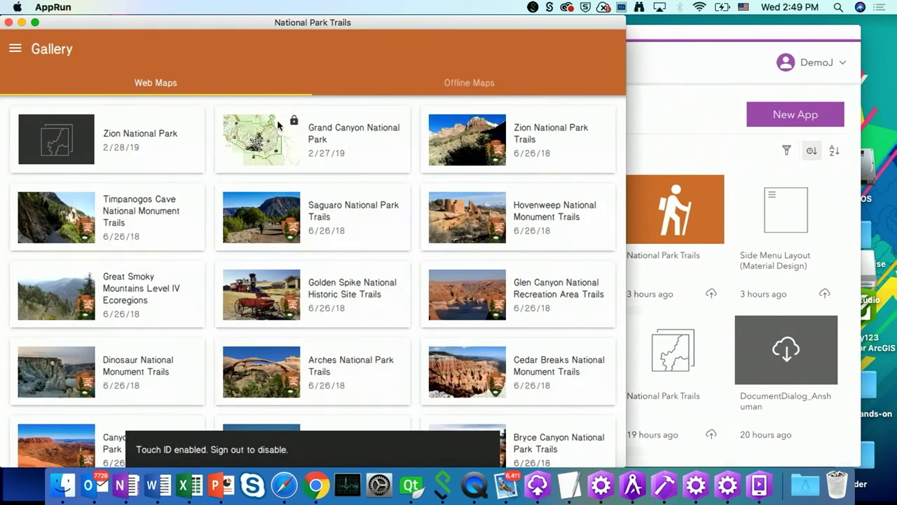
Step: Open the Grand Canyon National Park map and pan around the park
{"action": "left_click", "coordinate": [278, 140]}
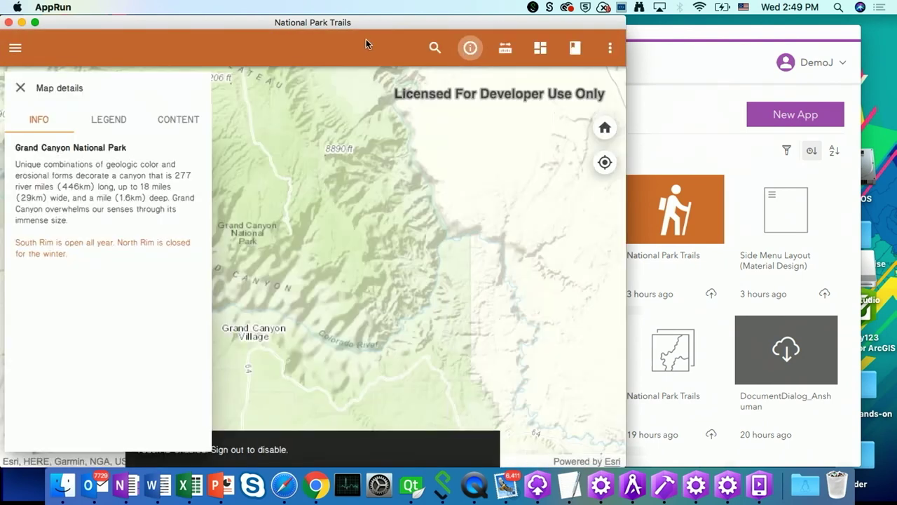
{"action": "left_click_drag", "start_coordinate": [366, 23], "coordinate": [568, 41]}
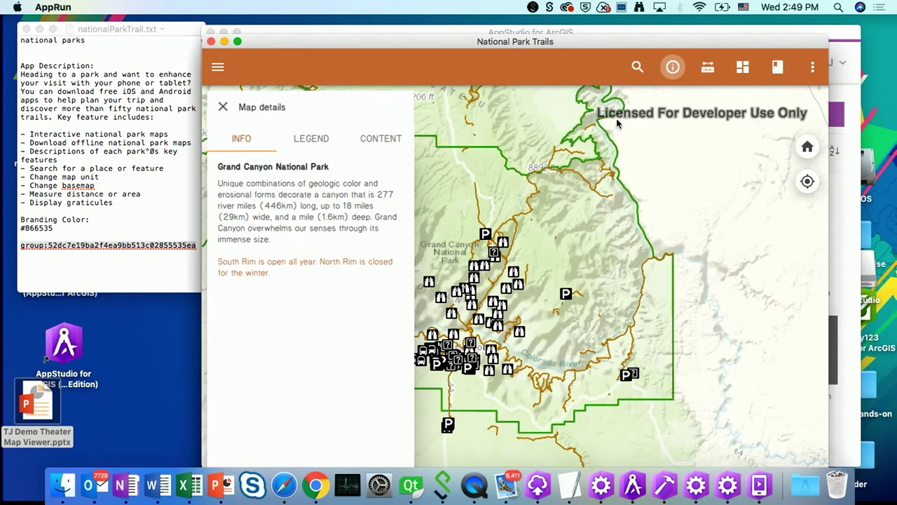
{"action": "left_click_drag", "start_coordinate": [613, 124], "coordinate": [540, 126]}
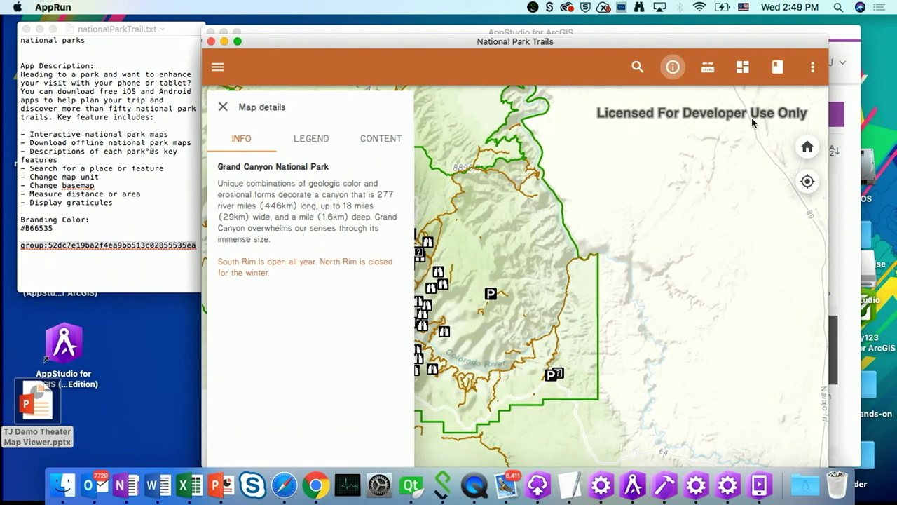
Step: Set the Lite runtime license key under Licensing and apply it
{"action": "left_click", "coordinate": [210, 42]}
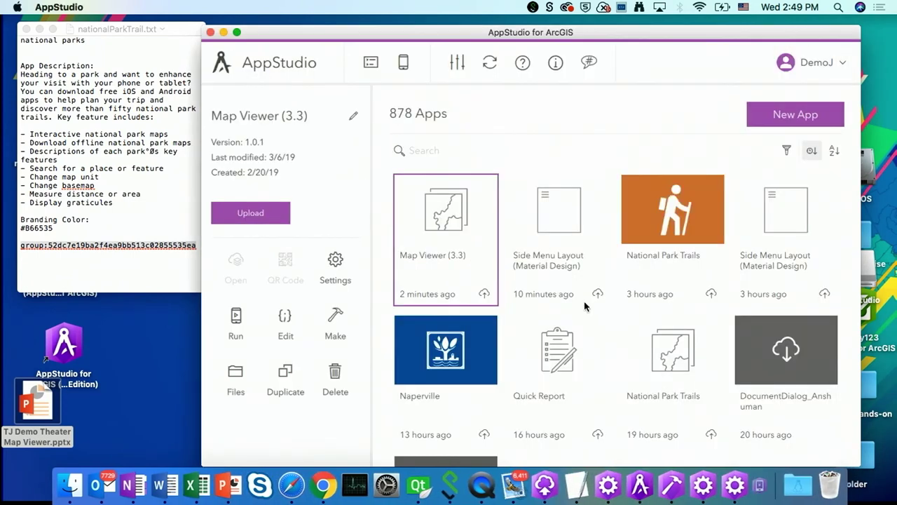
{"action": "left_click", "coordinate": [743, 487]}
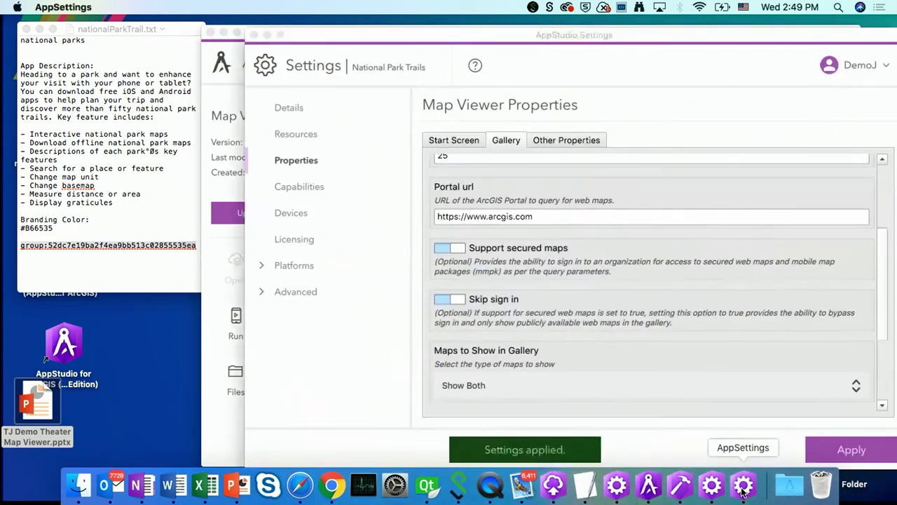
{"action": "left_click", "coordinate": [288, 243]}
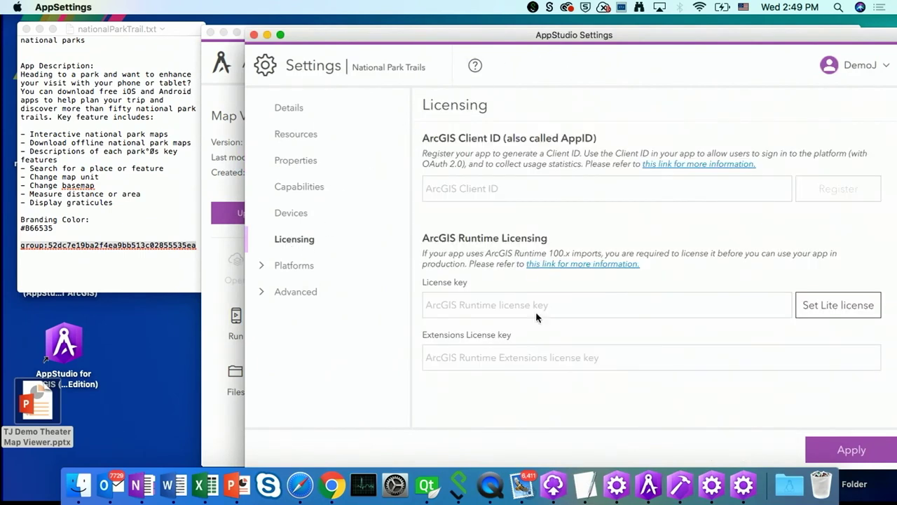
{"action": "left_click", "coordinate": [830, 308]}
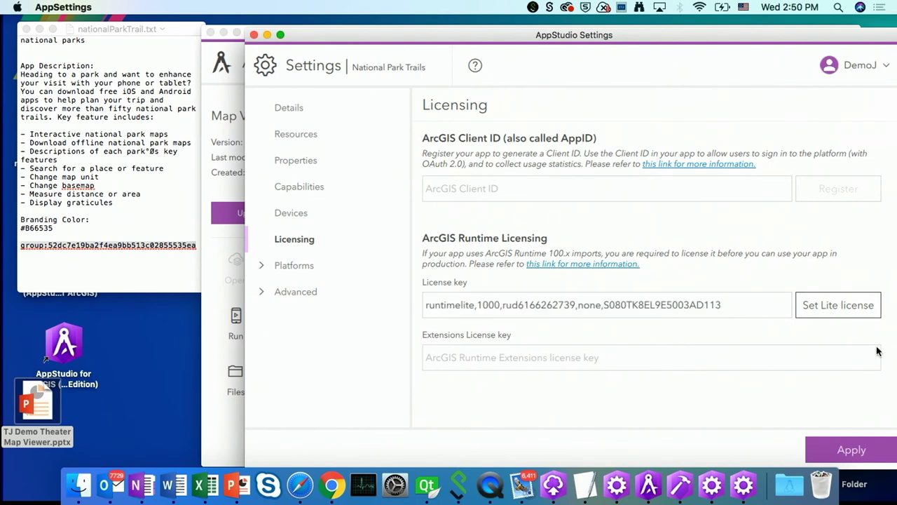
{"action": "left_click", "coordinate": [848, 452]}
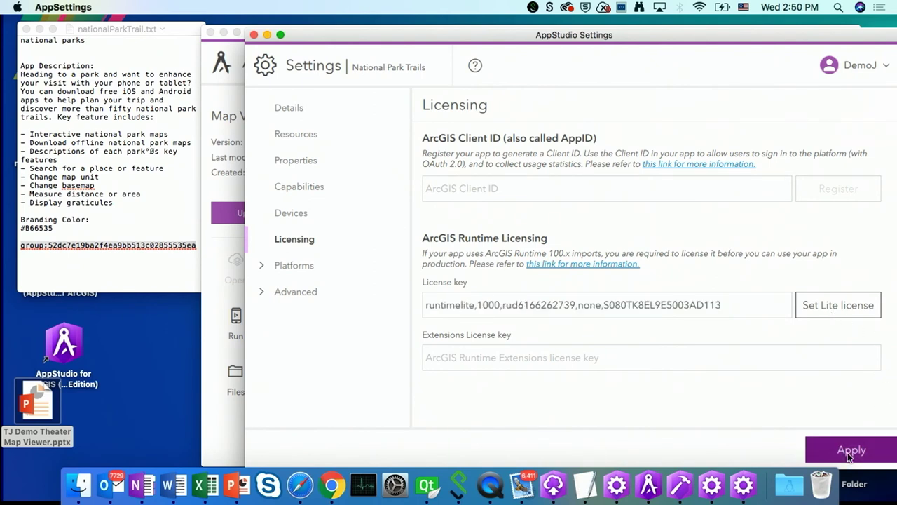
{"action": "left_click", "coordinate": [254, 35]}
Step: Run the app, skip sign-in, view the Zion National Park Trails map, then close it
{"action": "double_click", "coordinate": [440, 195]}
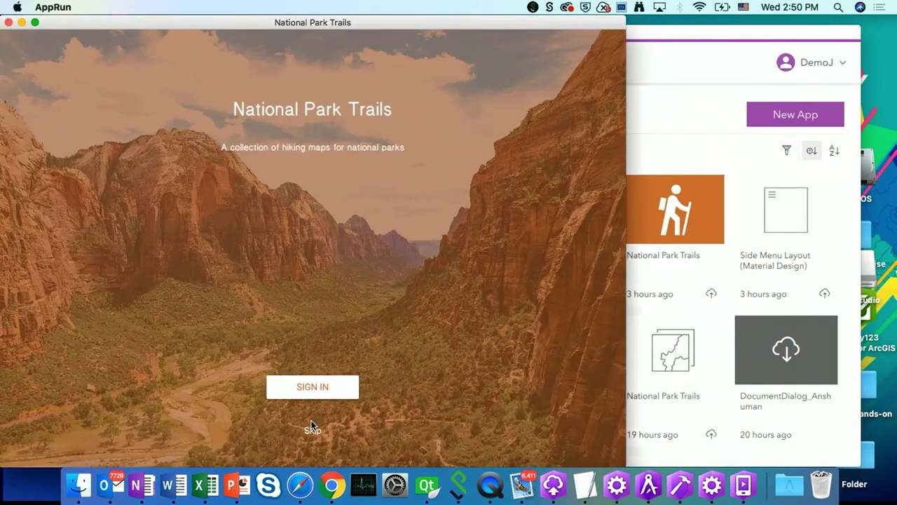
{"action": "left_click", "coordinate": [310, 431]}
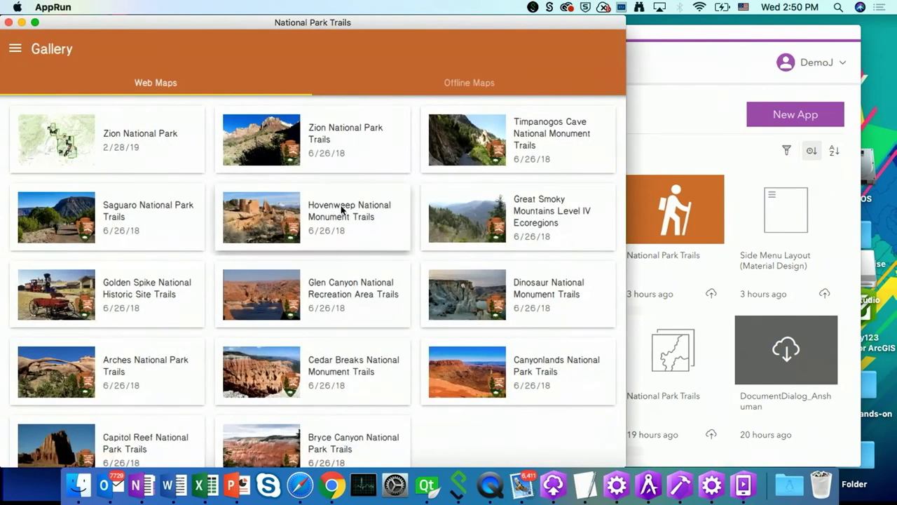
{"action": "left_click", "coordinate": [327, 152]}
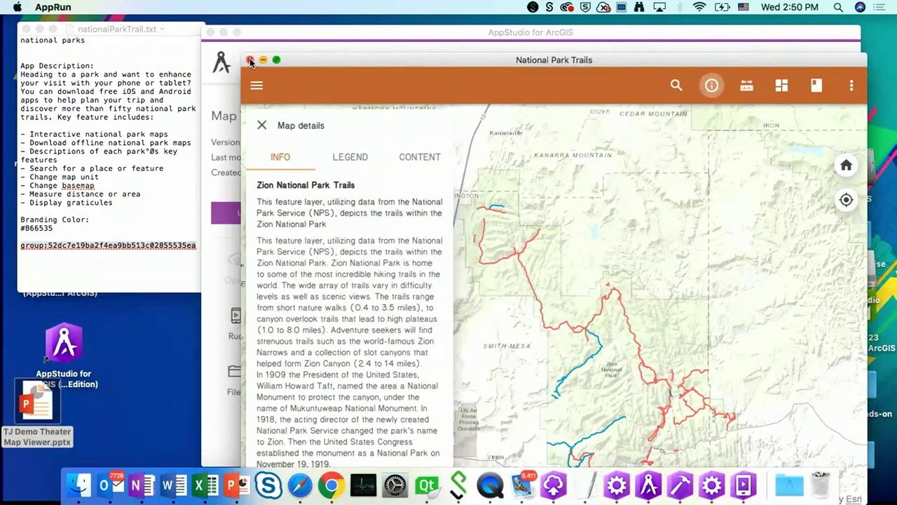
{"action": "left_click", "coordinate": [251, 61]}
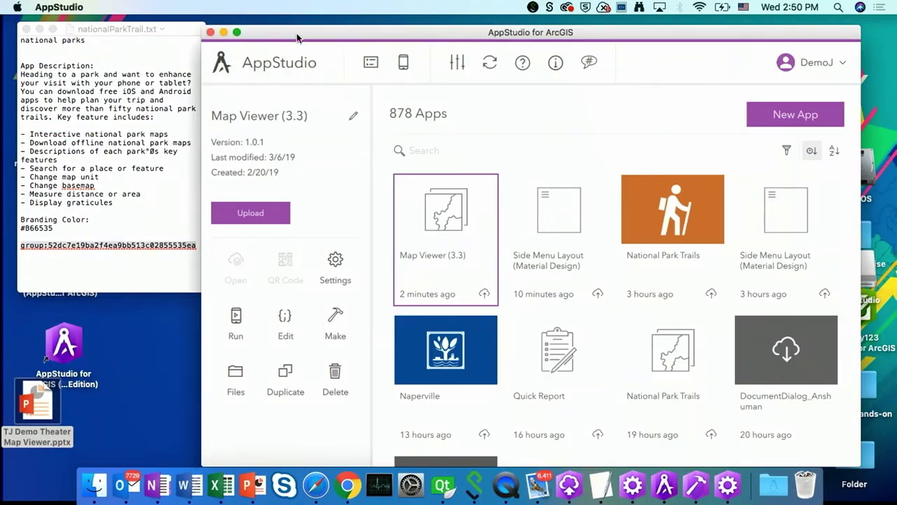
Step: Re-upload National Park Trails to ArcGIS with sharing left as Not shared (Private)
{"action": "left_click_drag", "start_coordinate": [301, 35], "coordinate": [277, 36]}
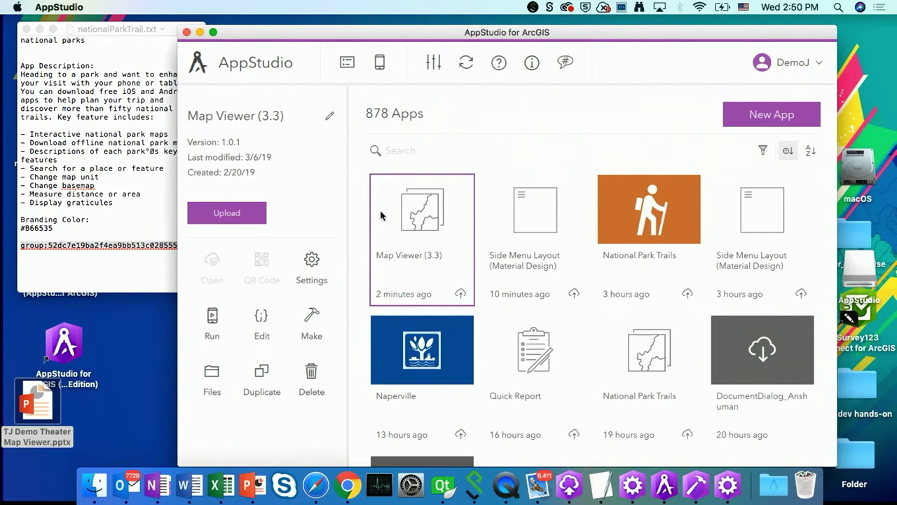
{"action": "left_click", "coordinate": [228, 212]}
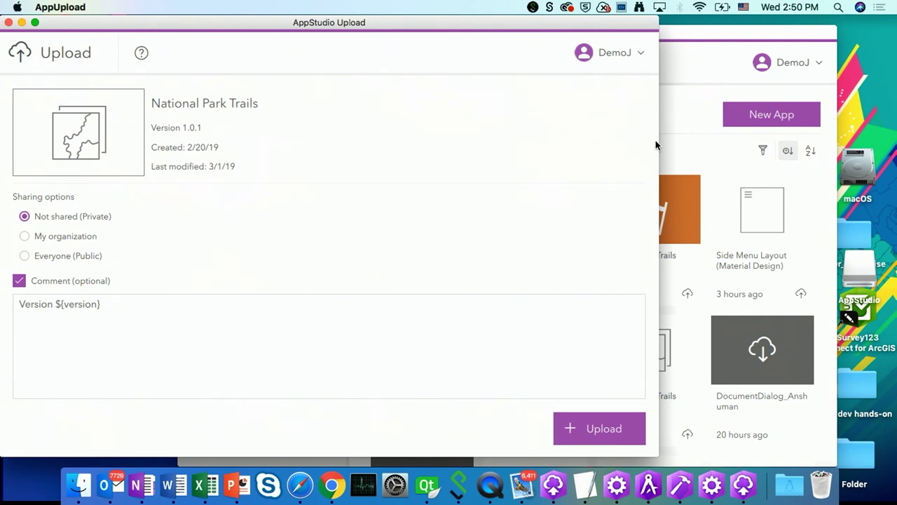
{"action": "left_click", "coordinate": [8, 23]}
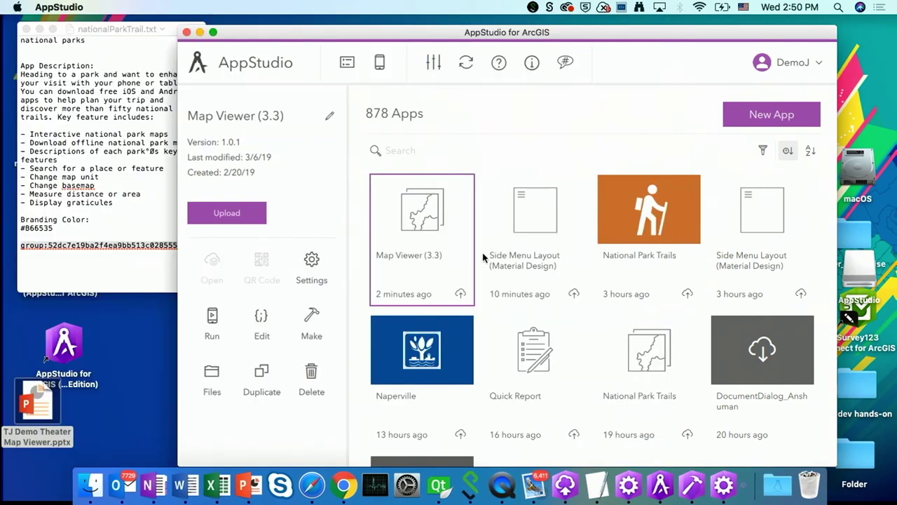
{"action": "left_click", "coordinate": [238, 219]}
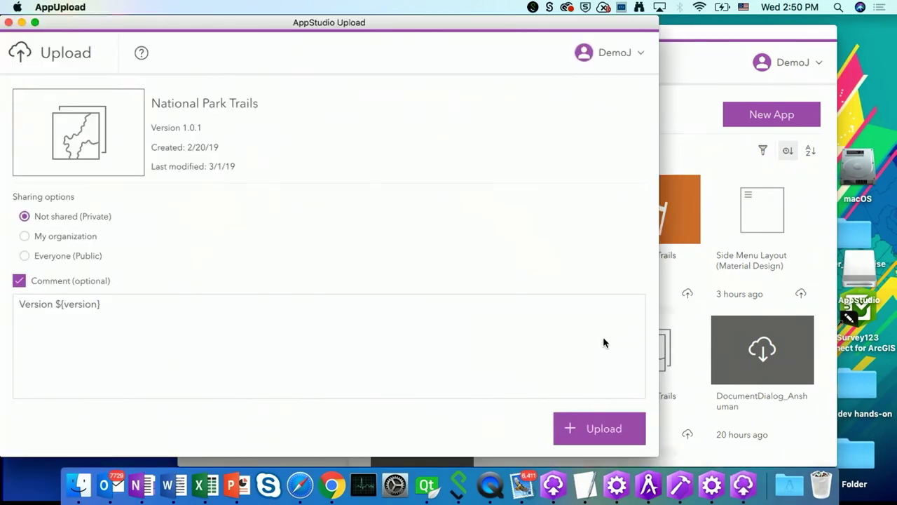
{"action": "left_click", "coordinate": [585, 431]}
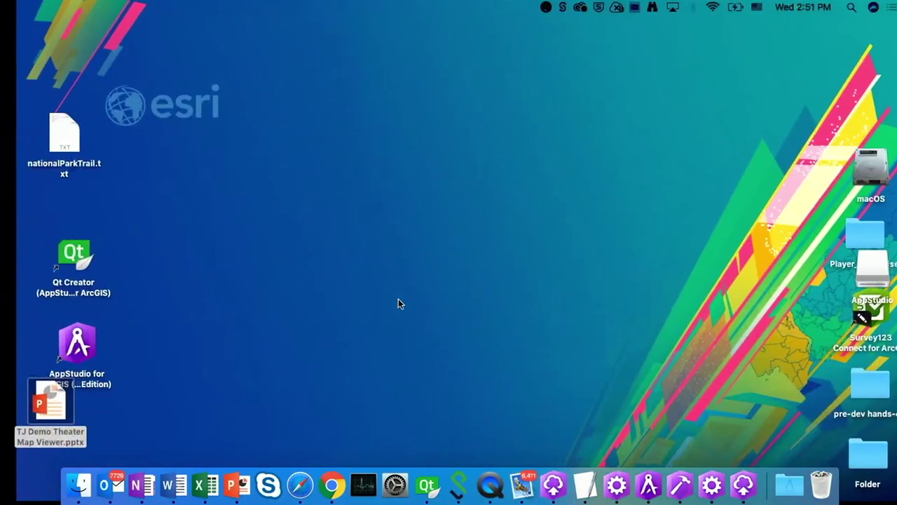
Step: Start a new QuickTime movie recording to mirror the tablet screen
{"action": "left_click", "coordinate": [498, 491]}
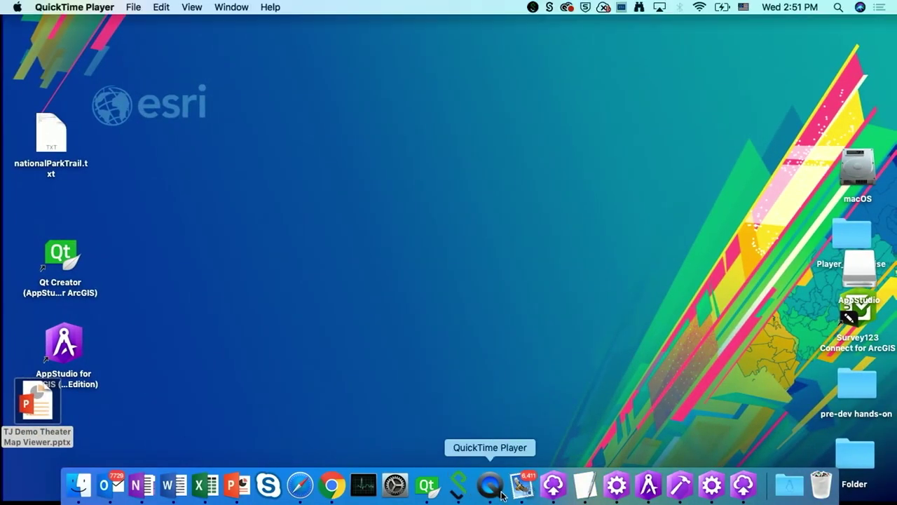
{"action": "left_click", "coordinate": [131, 7]}
{"action": "left_click", "coordinate": [150, 26]}
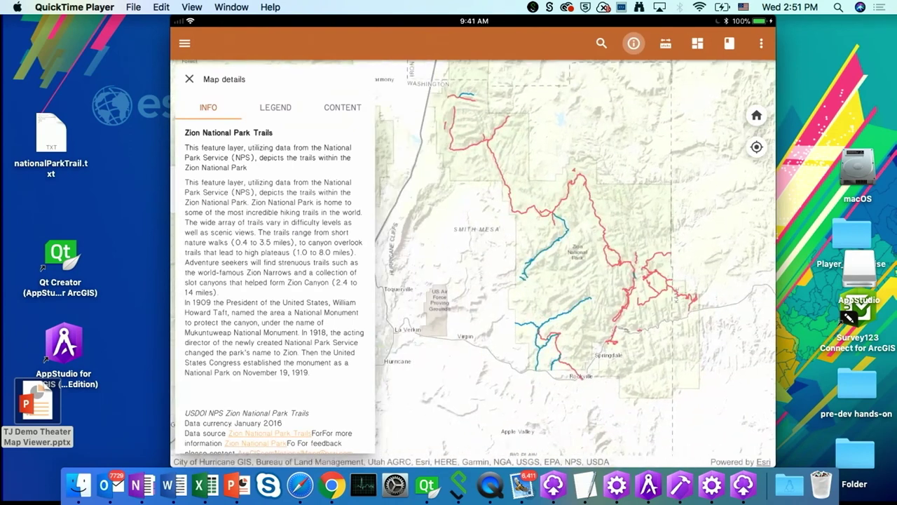
Step: Demo the Zion trails legend with West Rim and Coalpits Wash Trail details, then minimize the recording
{"action": "left_click", "coordinate": [275, 107]}
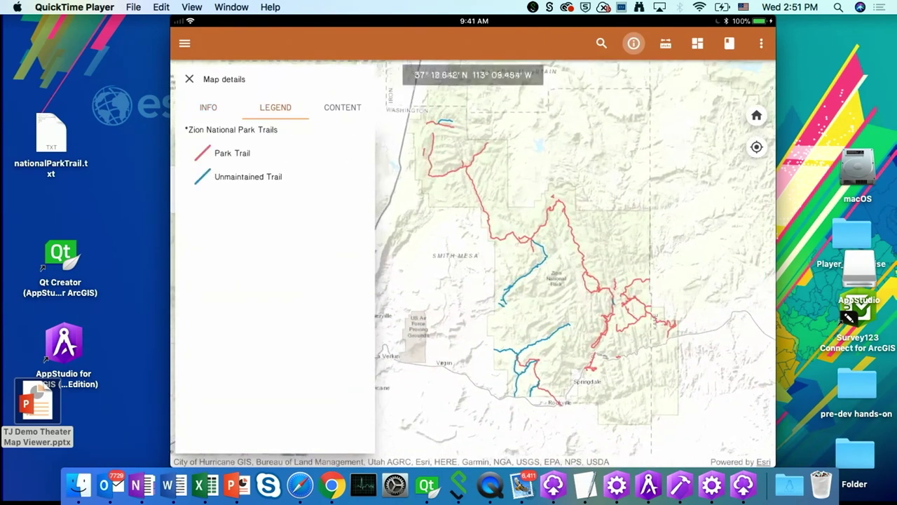
{"action": "left_click", "coordinate": [576, 259]}
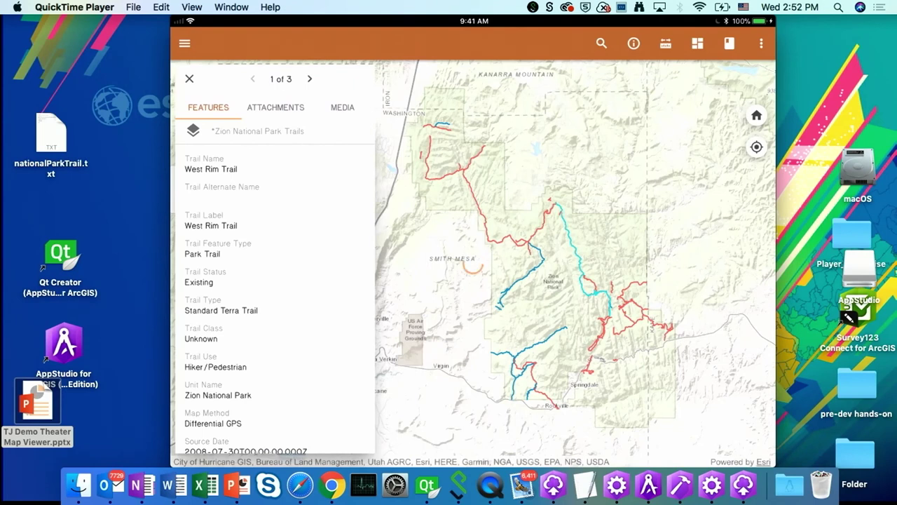
{"action": "left_click", "coordinate": [543, 340]}
{"action": "mouse_move", "coordinate": [252, 169]}
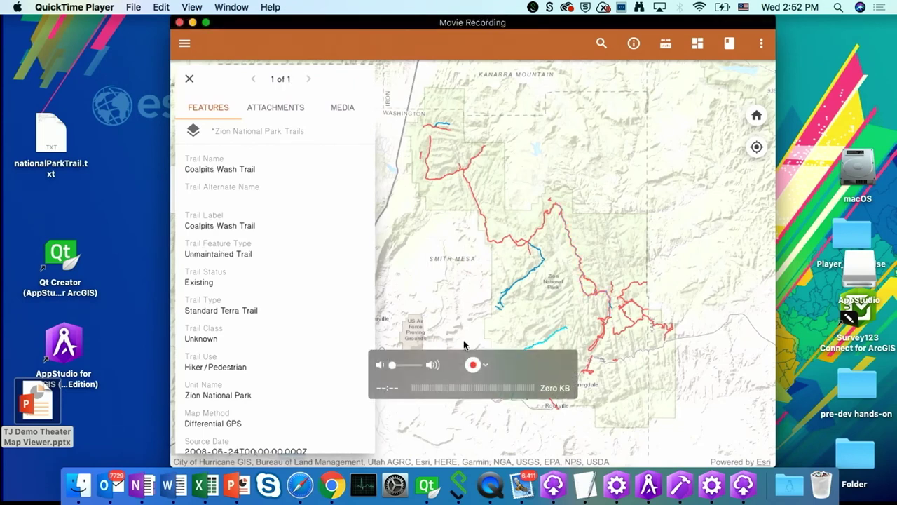
{"action": "left_click", "coordinate": [193, 23]}
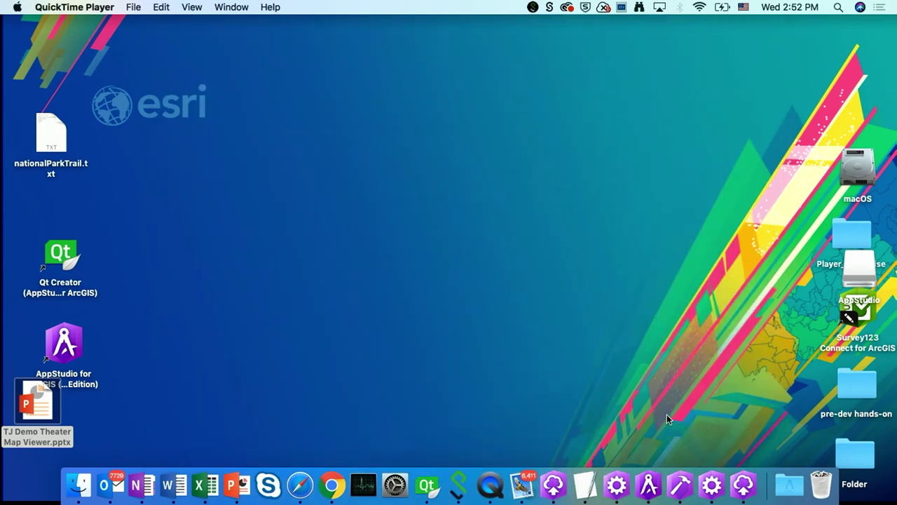
Step: Set up a Cloud Make for Android ARMv7 and iOS, analyze it, and request the build
{"action": "left_click", "coordinate": [647, 485]}
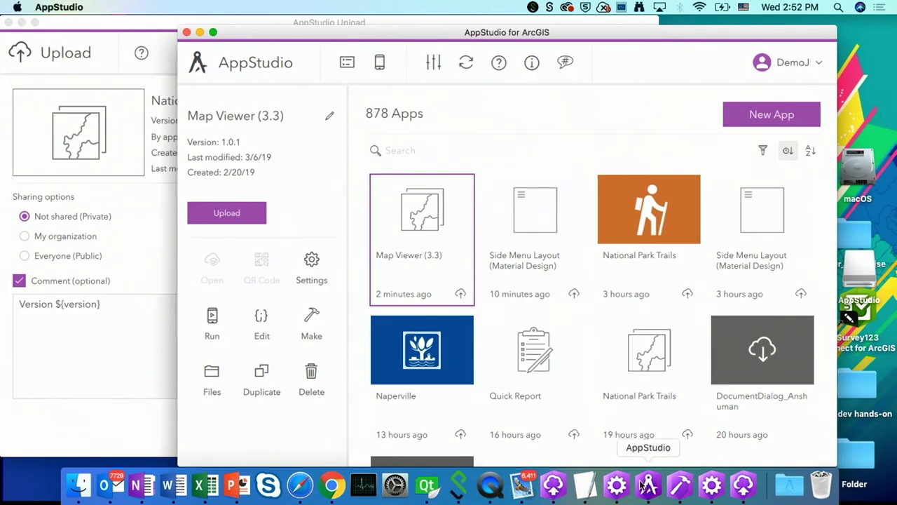
{"action": "left_click", "coordinate": [314, 324]}
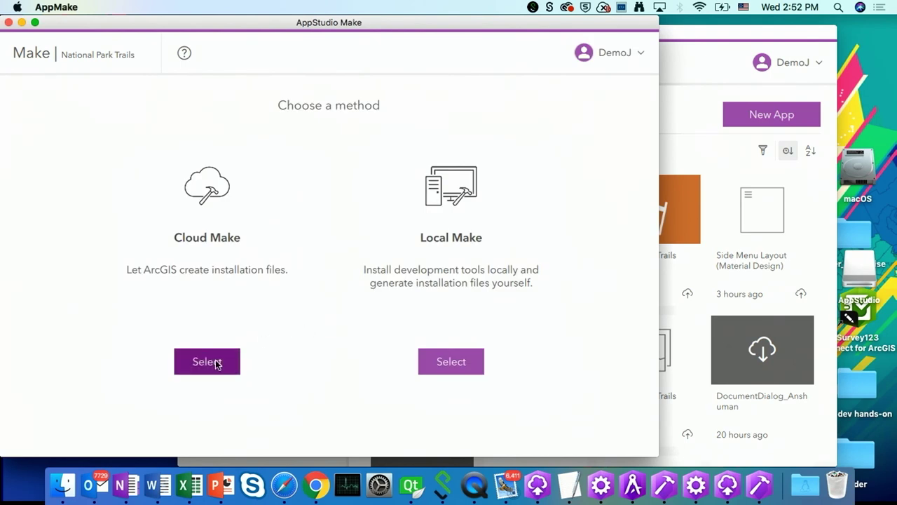
{"action": "left_click", "coordinate": [217, 363]}
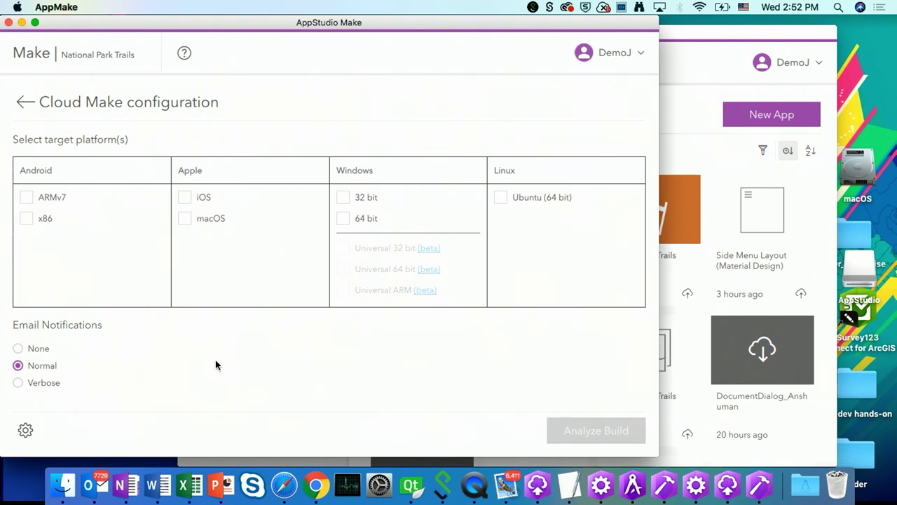
{"action": "left_click", "coordinate": [26, 200]}
{"action": "left_click", "coordinate": [186, 200]}
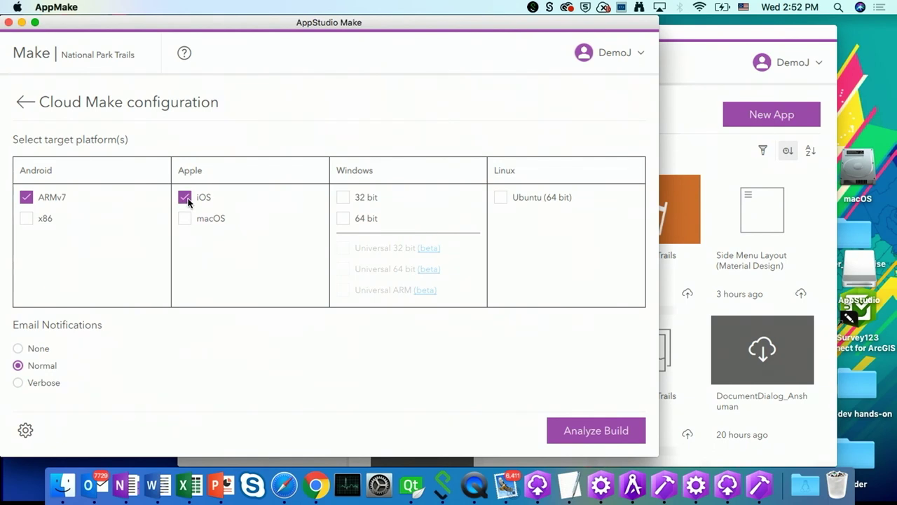
{"action": "left_click", "coordinate": [600, 430]}
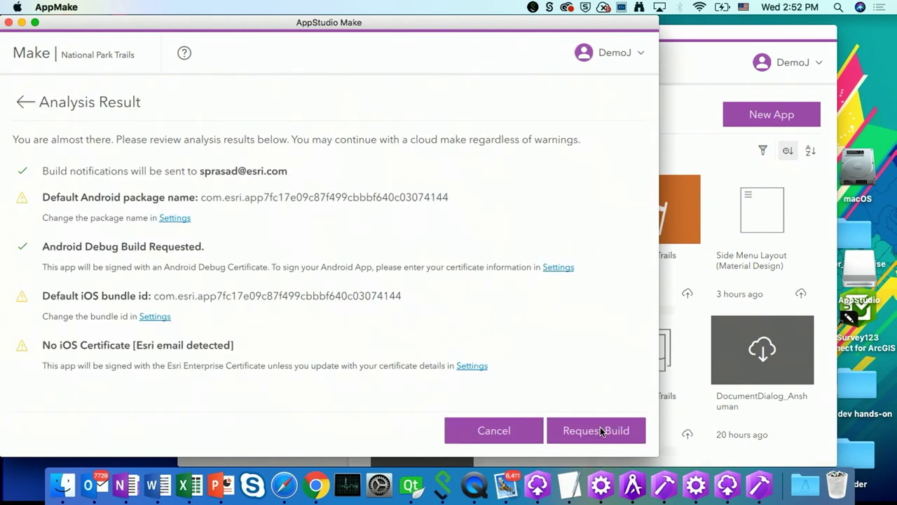
{"action": "left_click", "coordinate": [600, 429]}
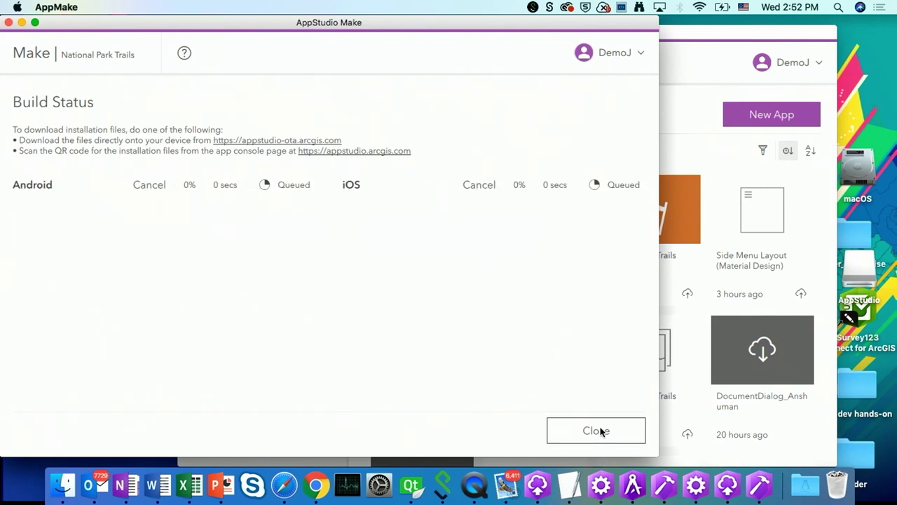